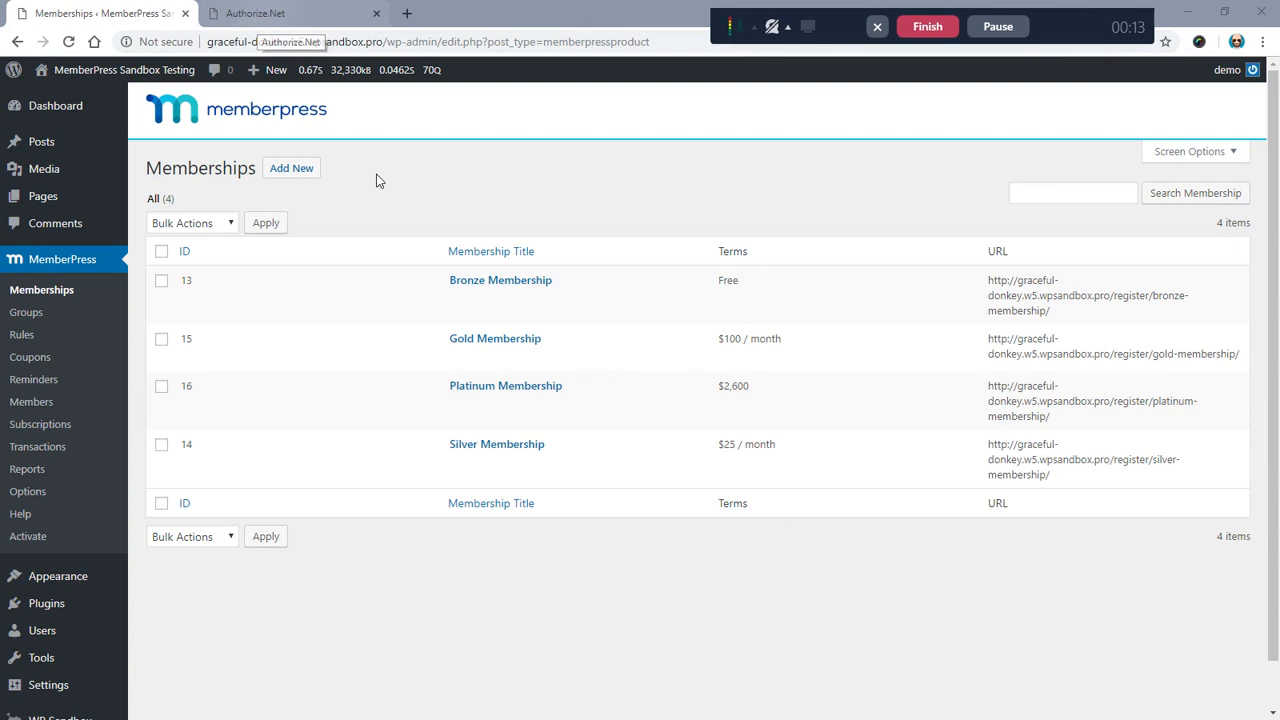
Step: Look over the Automated Recurring Billing service in the Authorize.Net merchant account
{"action": "left_click", "coordinate": [386, 190]}
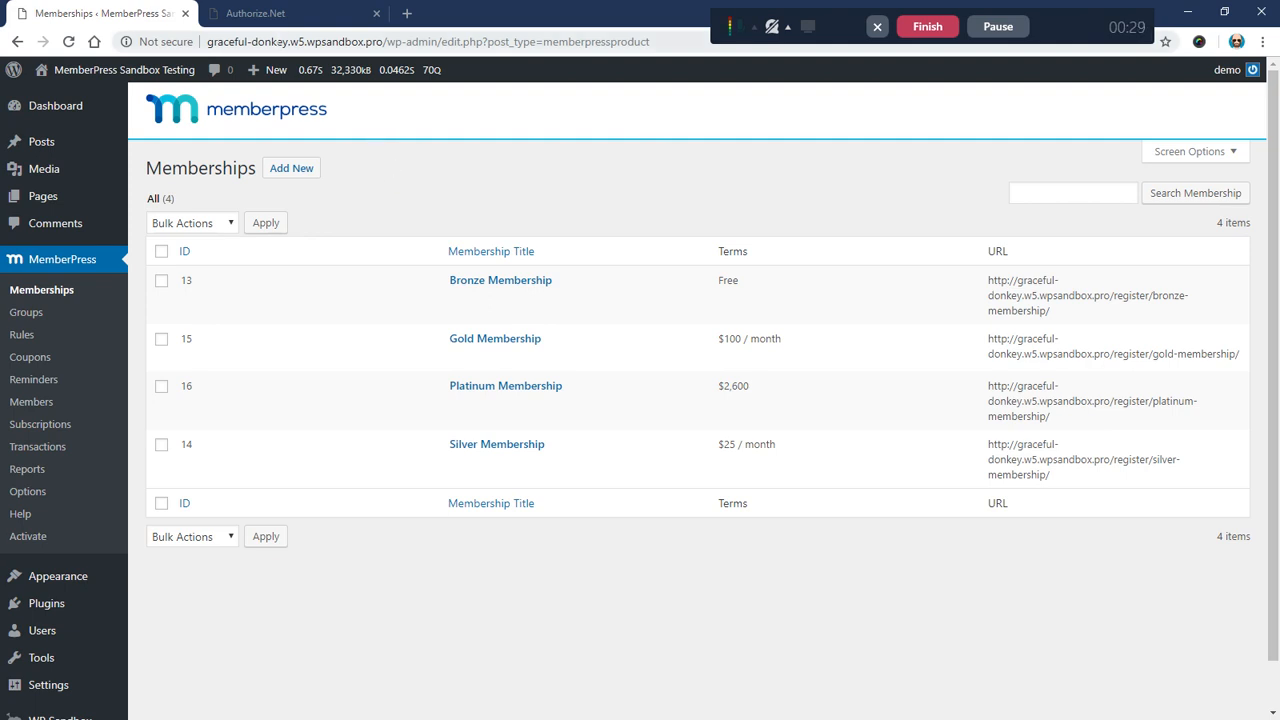
{"action": "left_click", "coordinate": [274, 15]}
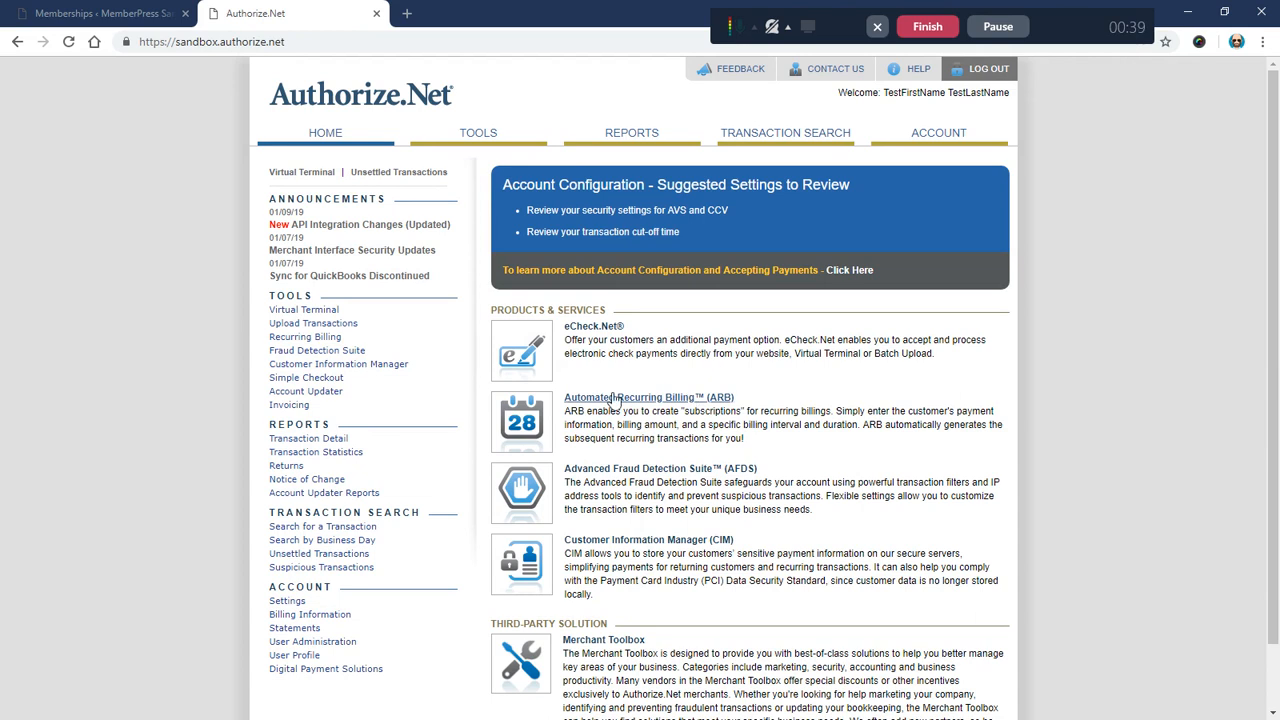
{"action": "left_click_drag", "start_coordinate": [563, 400], "coordinate": [690, 398]}
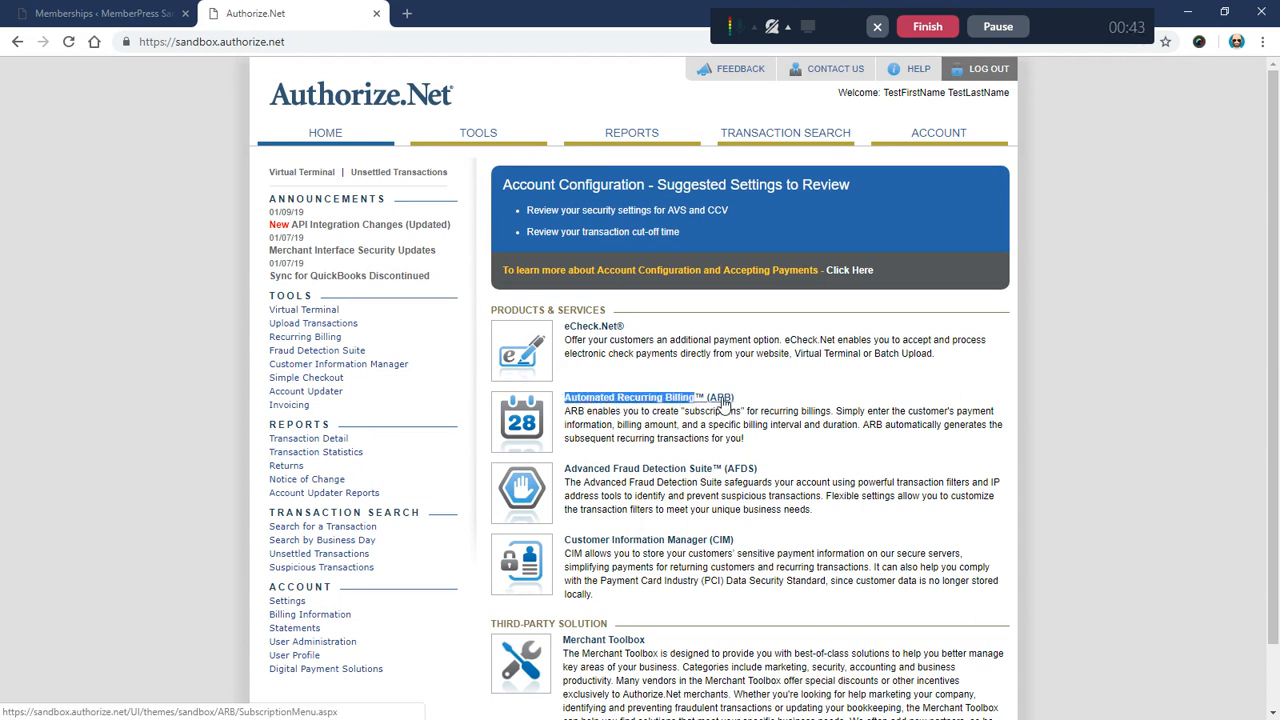
{"action": "left_click", "coordinate": [752, 406]}
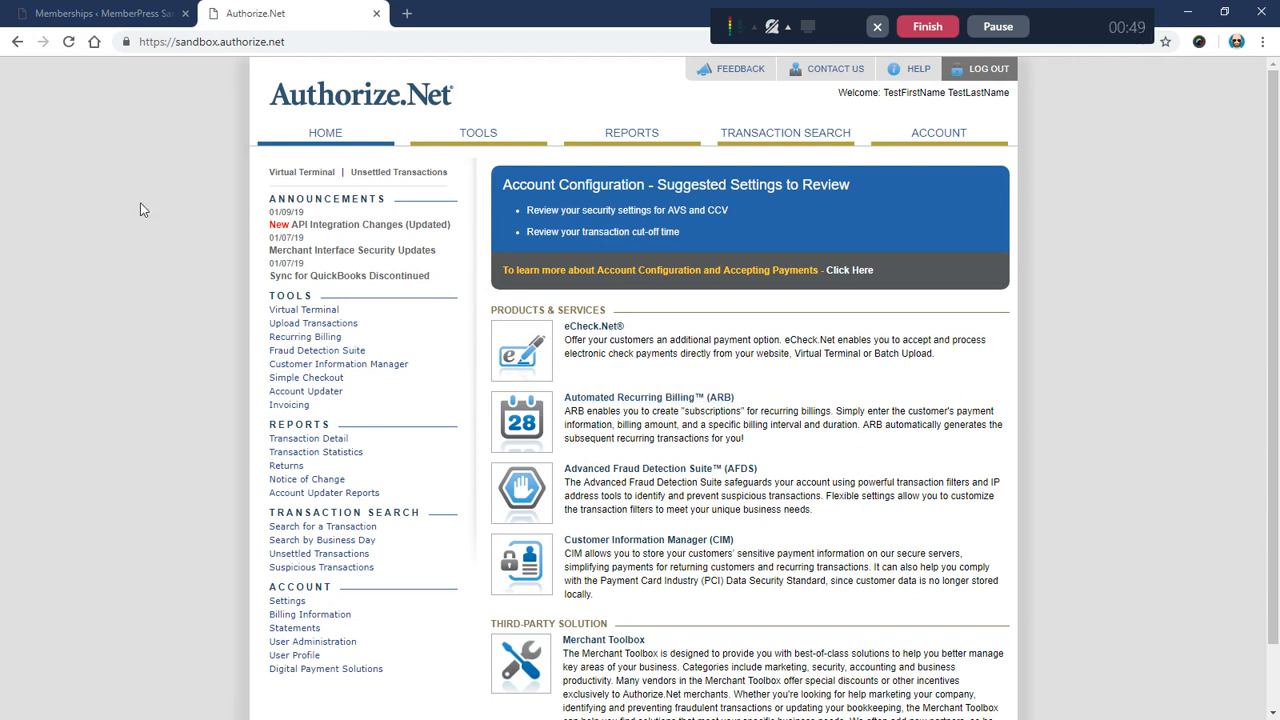
{"action": "left_click", "coordinate": [76, 14]}
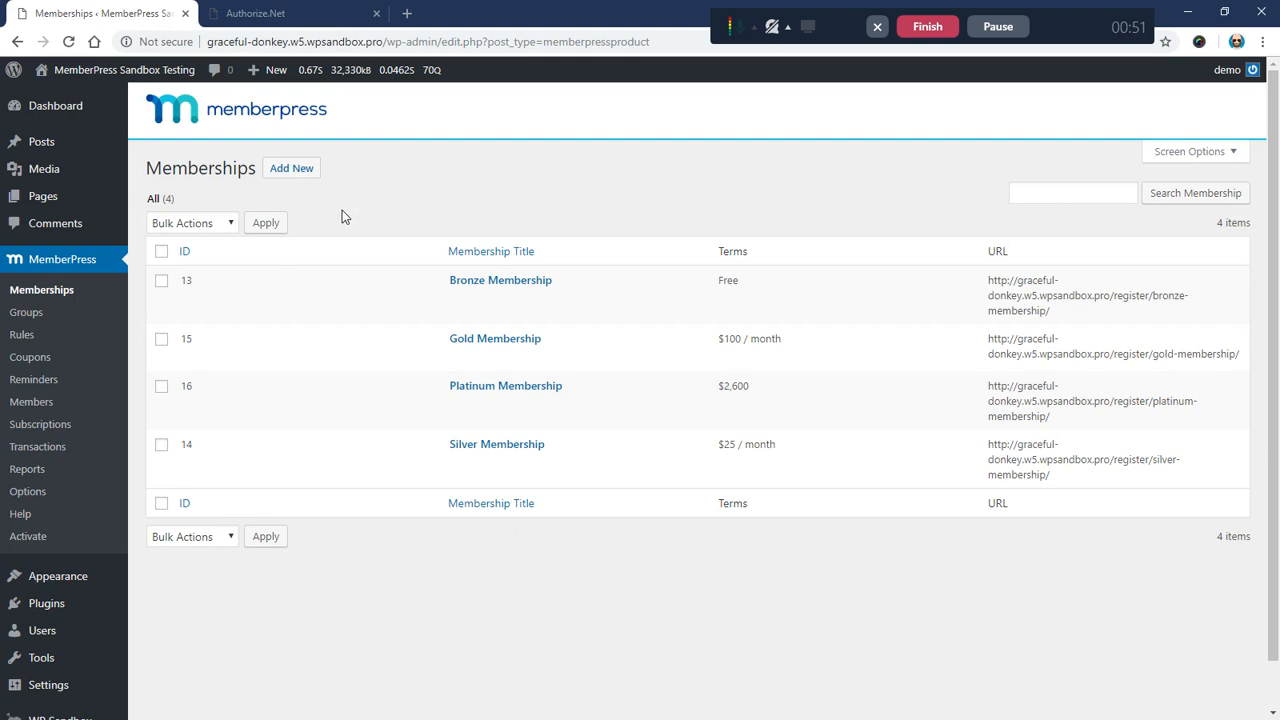
Step: Add a new Authorize.net payment method in MemberPress Payments named 'Pay with Credit Card'
{"action": "left_click", "coordinate": [28, 492]}
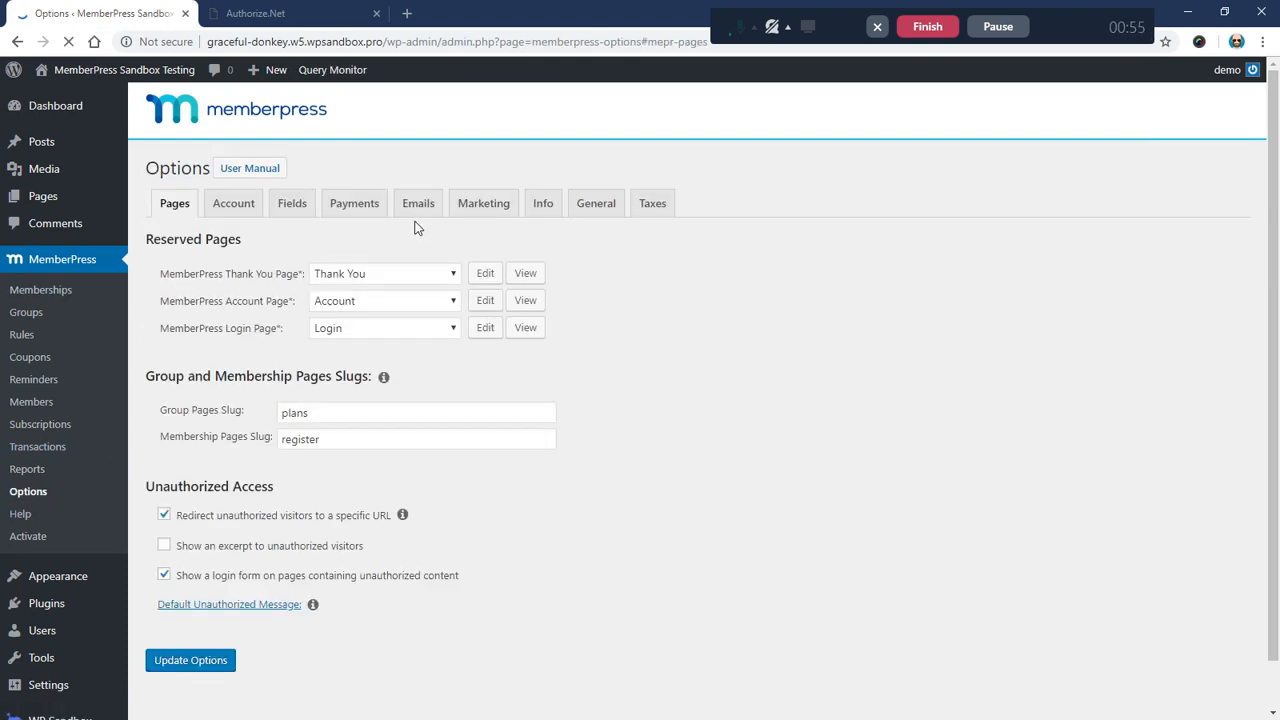
{"action": "left_click", "coordinate": [351, 206]}
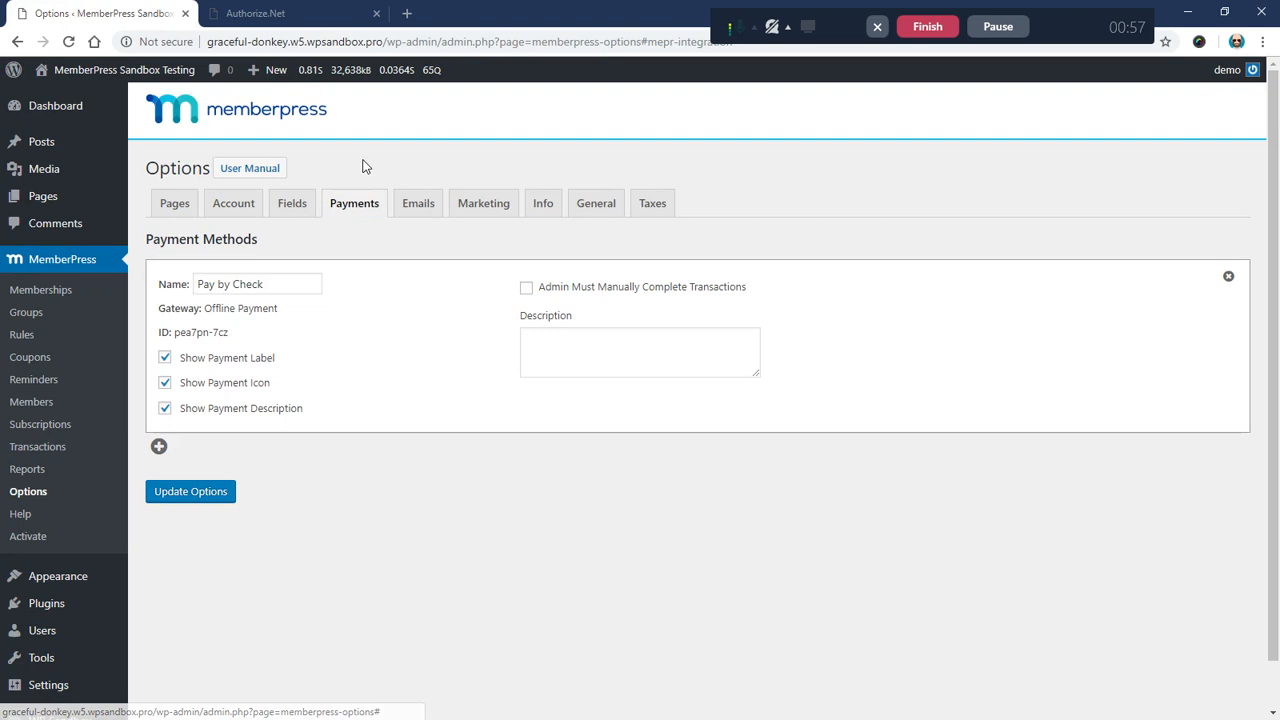
{"action": "left_click", "coordinate": [159, 449]}
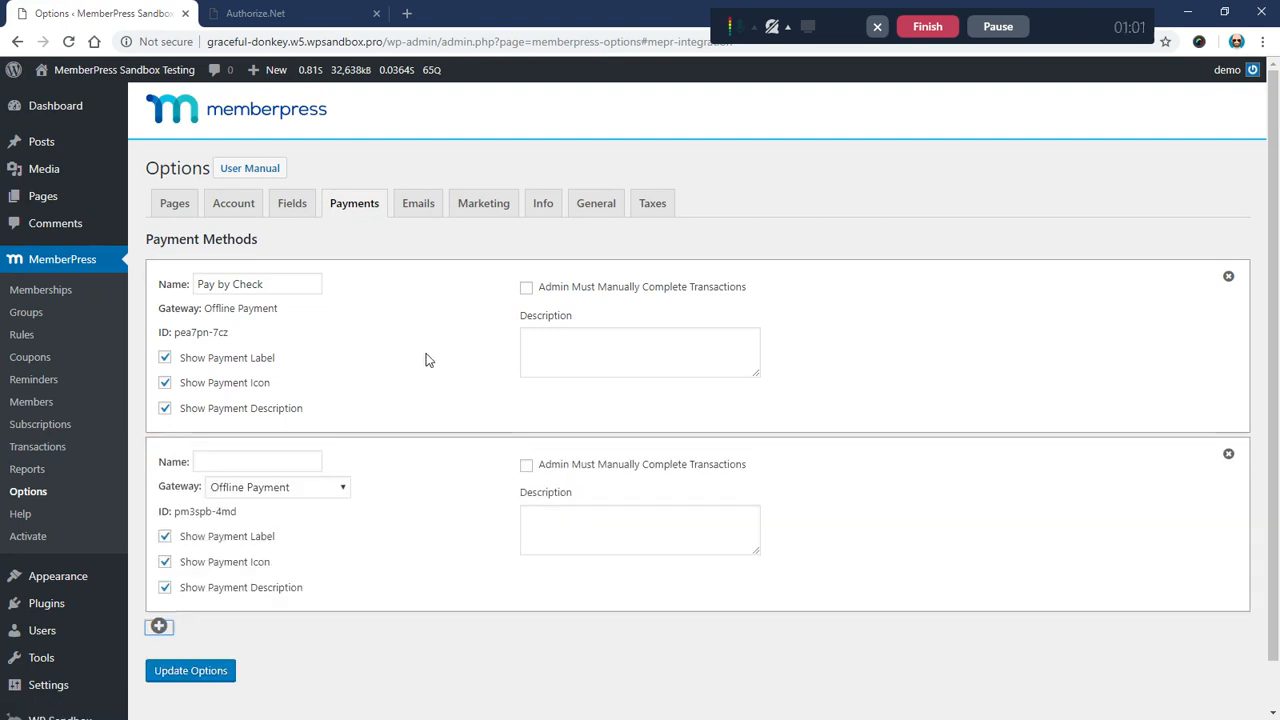
{"action": "scroll", "coordinate": [425, 357], "scroll_direction": "down", "scroll_amount": 1}
{"action": "left_click", "coordinate": [258, 440]}
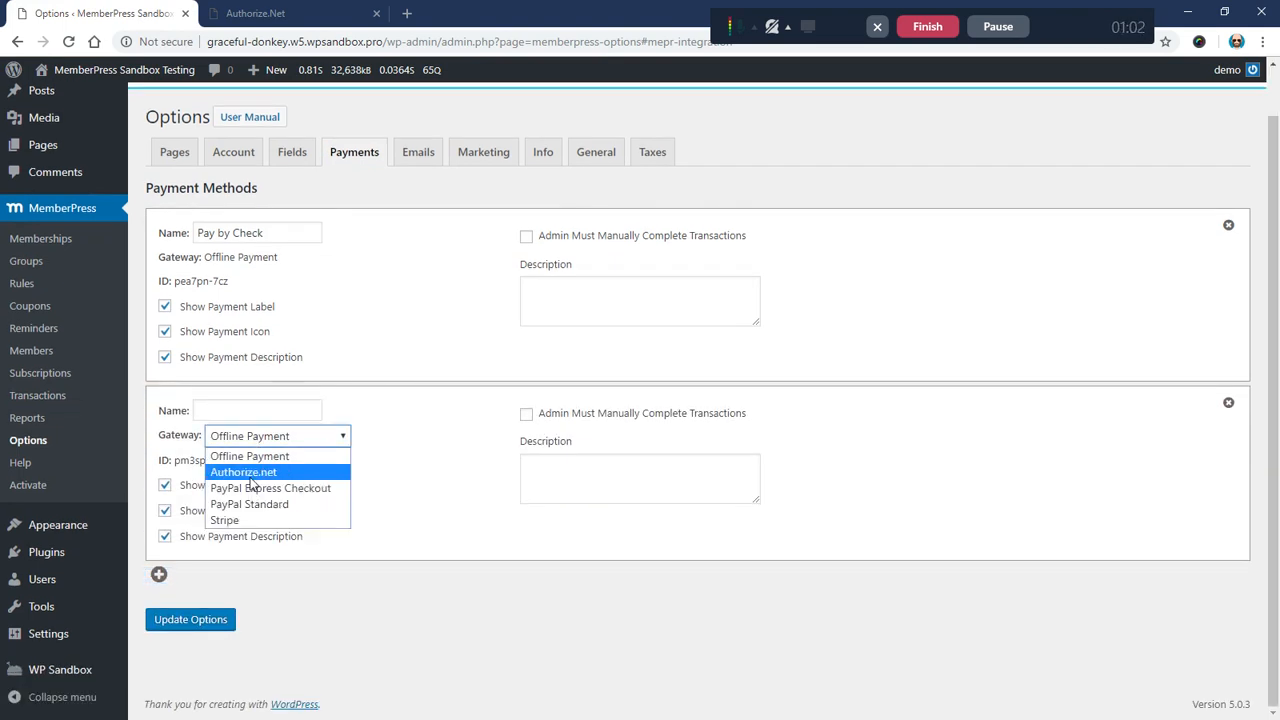
{"action": "left_click", "coordinate": [247, 474]}
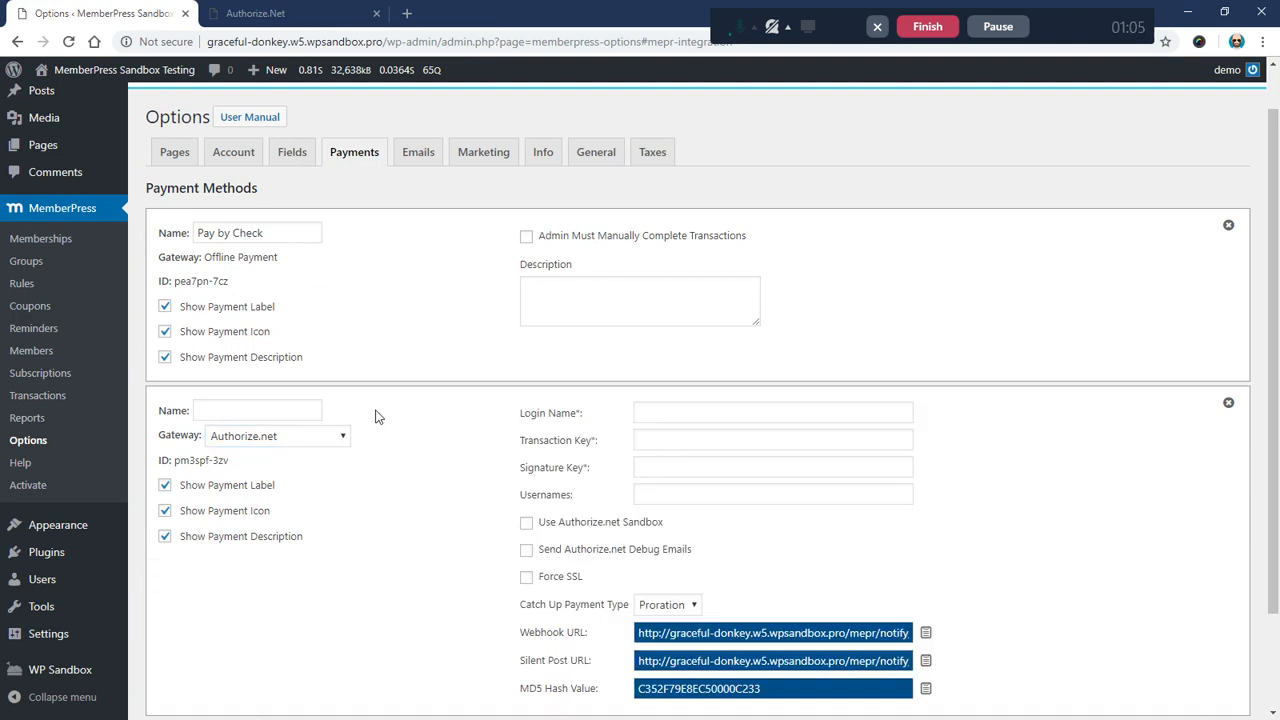
{"action": "left_click", "coordinate": [235, 410]}
{"action": "type", "text": "Pa"}
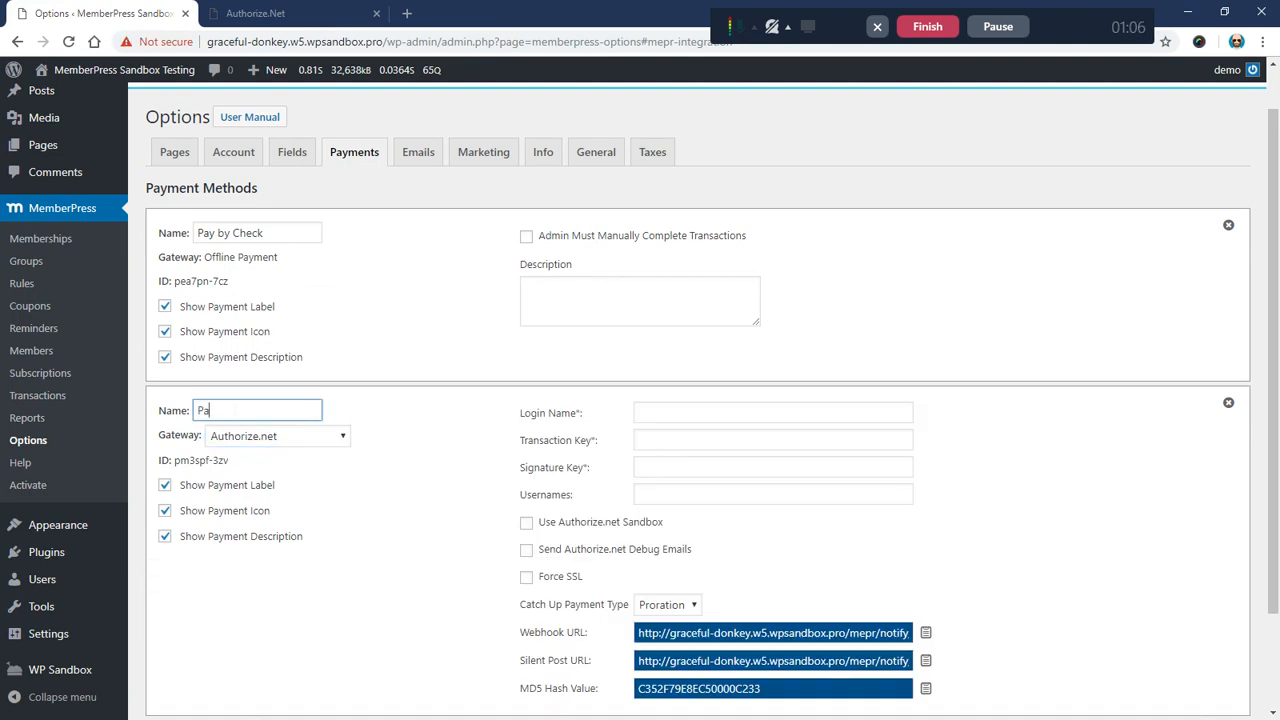
{"action": "type", "text": "y with Credit Card"}
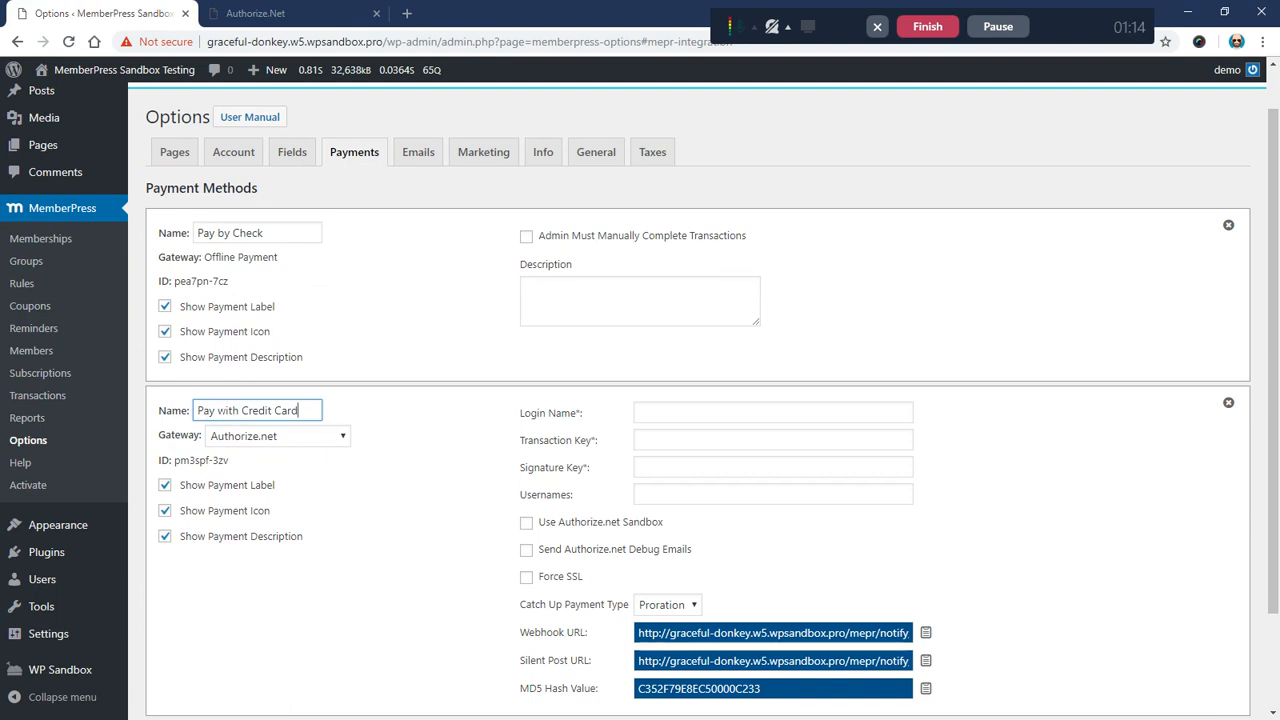
{"action": "left_click", "coordinate": [370, 424]}
Step: Compare the Pay by Check and Pay with Credit Card entries in the payments list
{"action": "left_click_drag", "start_coordinate": [211, 258], "coordinate": [288, 263]}
{"action": "left_click", "coordinate": [288, 263]}
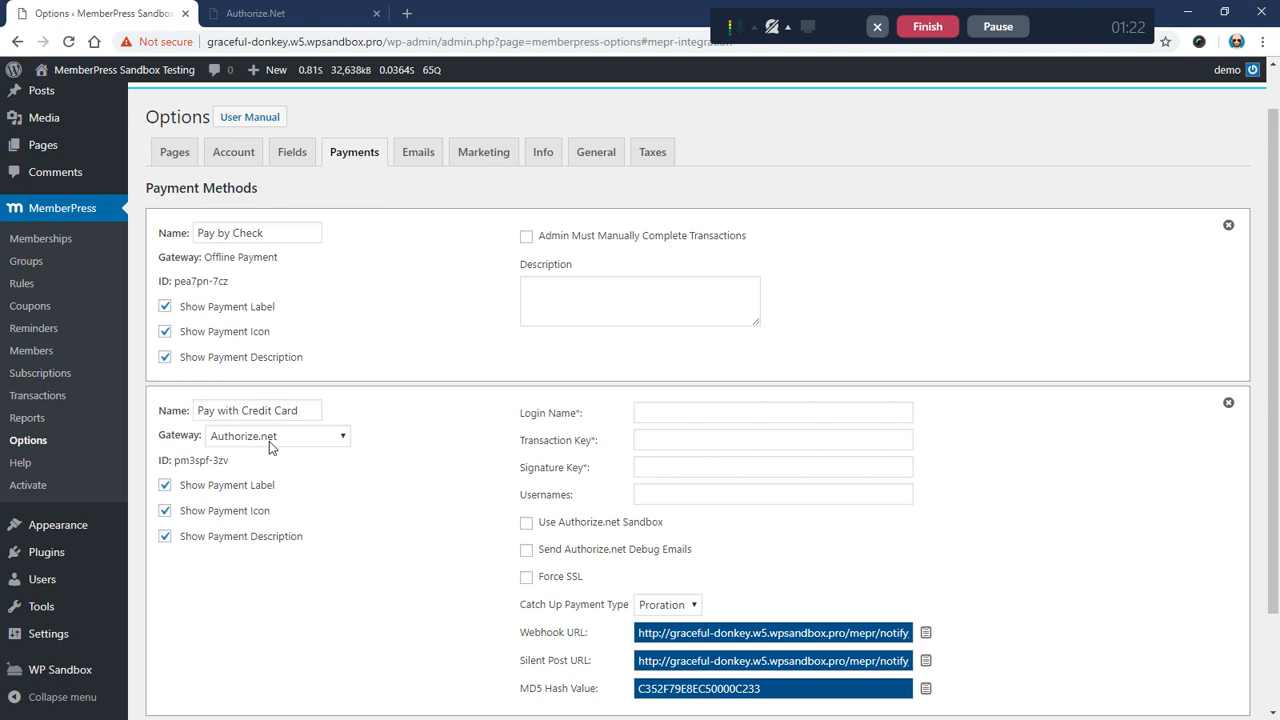
{"action": "left_click_drag", "start_coordinate": [198, 233], "coordinate": [264, 233]}
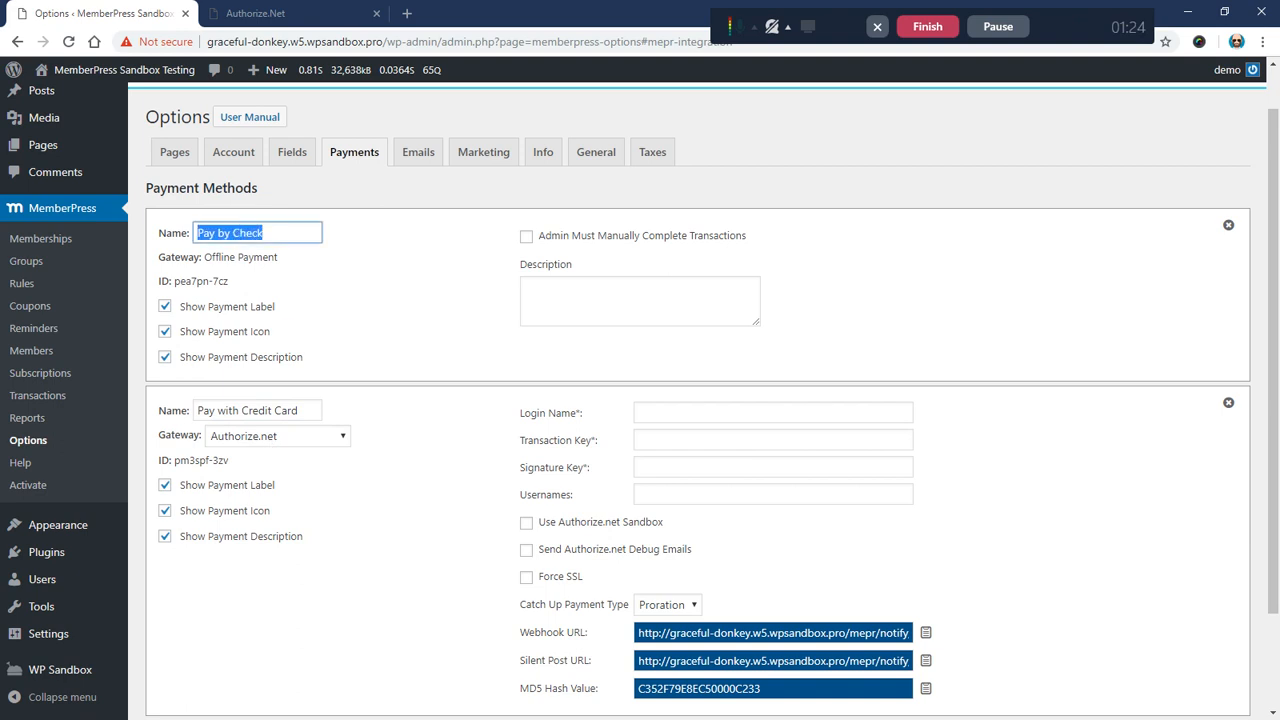
{"action": "left_click_drag", "start_coordinate": [198, 411], "coordinate": [300, 411]}
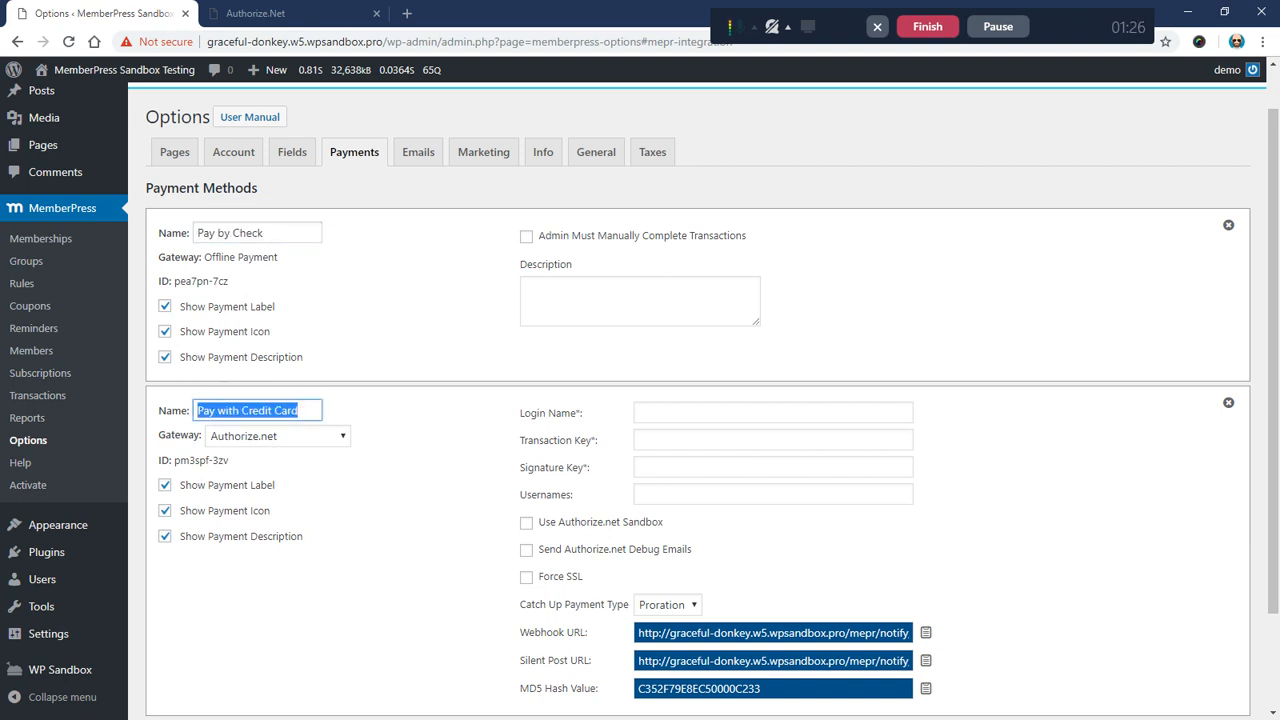
{"action": "left_click", "coordinate": [361, 338]}
{"action": "left_click_drag", "start_coordinate": [198, 233], "coordinate": [260, 232]}
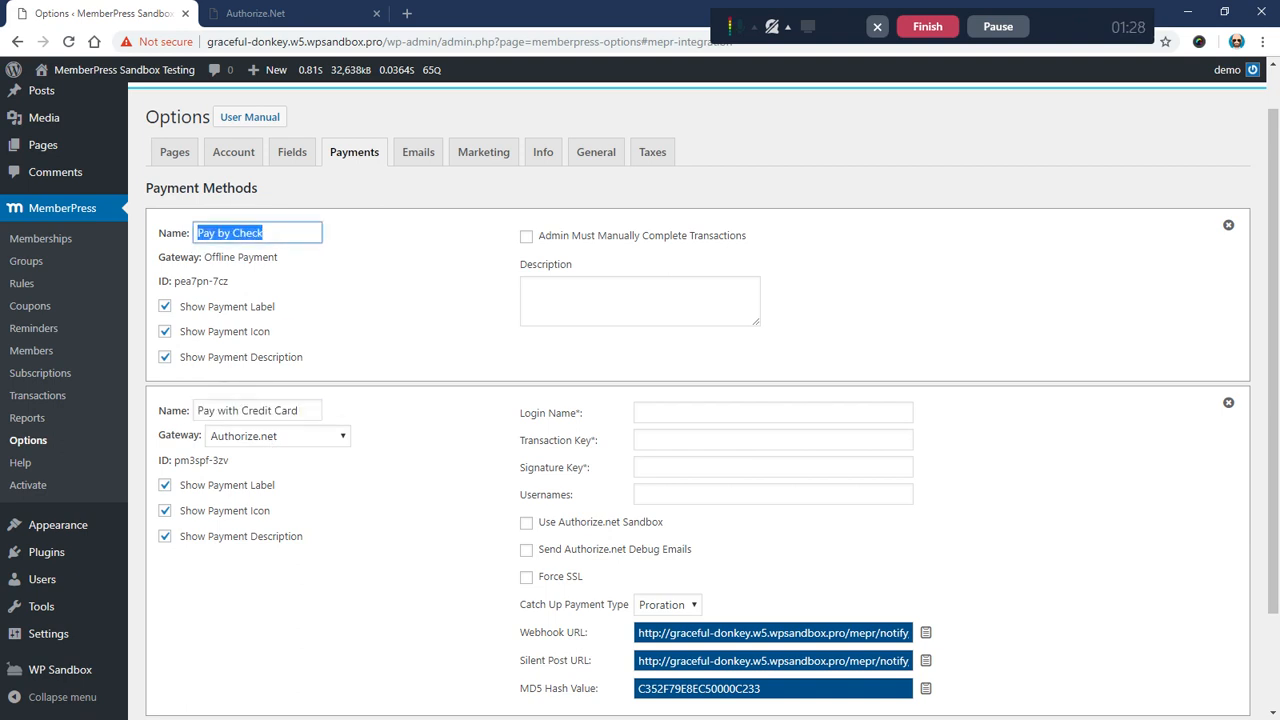
{"action": "left_click_drag", "start_coordinate": [198, 411], "coordinate": [300, 411]}
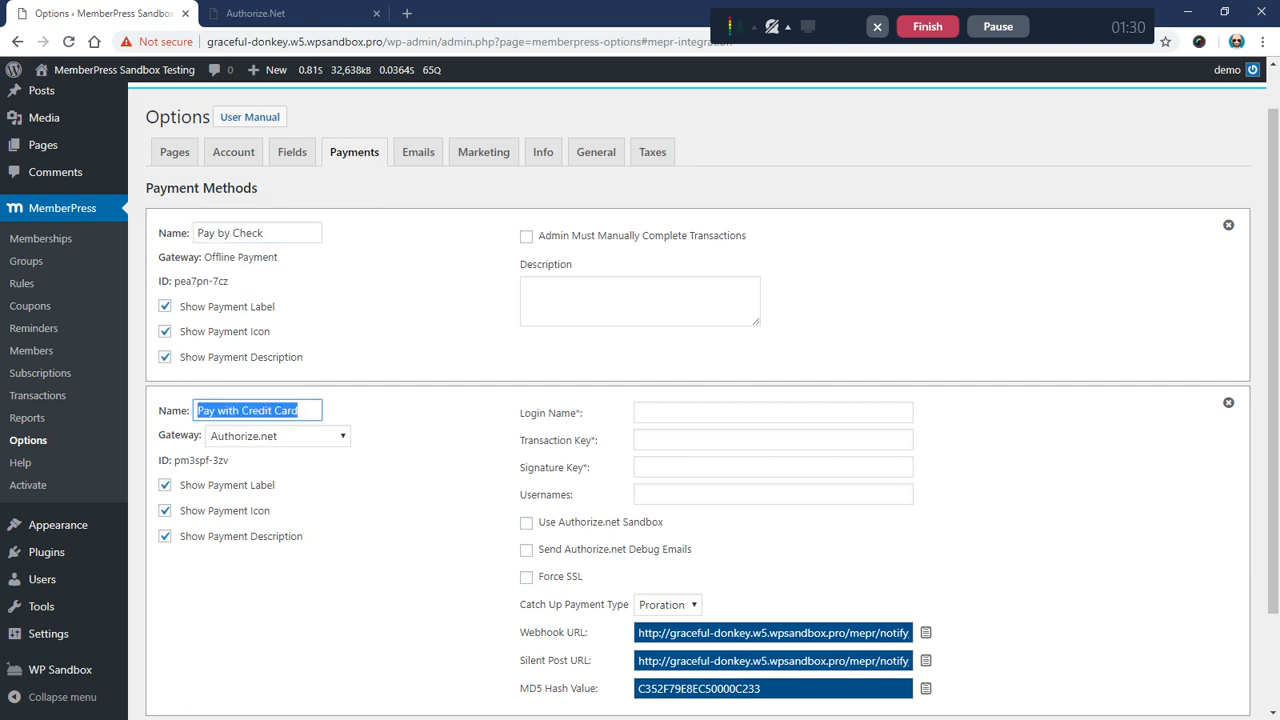
{"action": "left_click", "coordinate": [396, 410]}
Step: Review the required Login Name, Transaction Key, Signature Key and Usernames settings
{"action": "scroll", "coordinate": [424, 408], "scroll_direction": "down", "scroll_amount": 2}
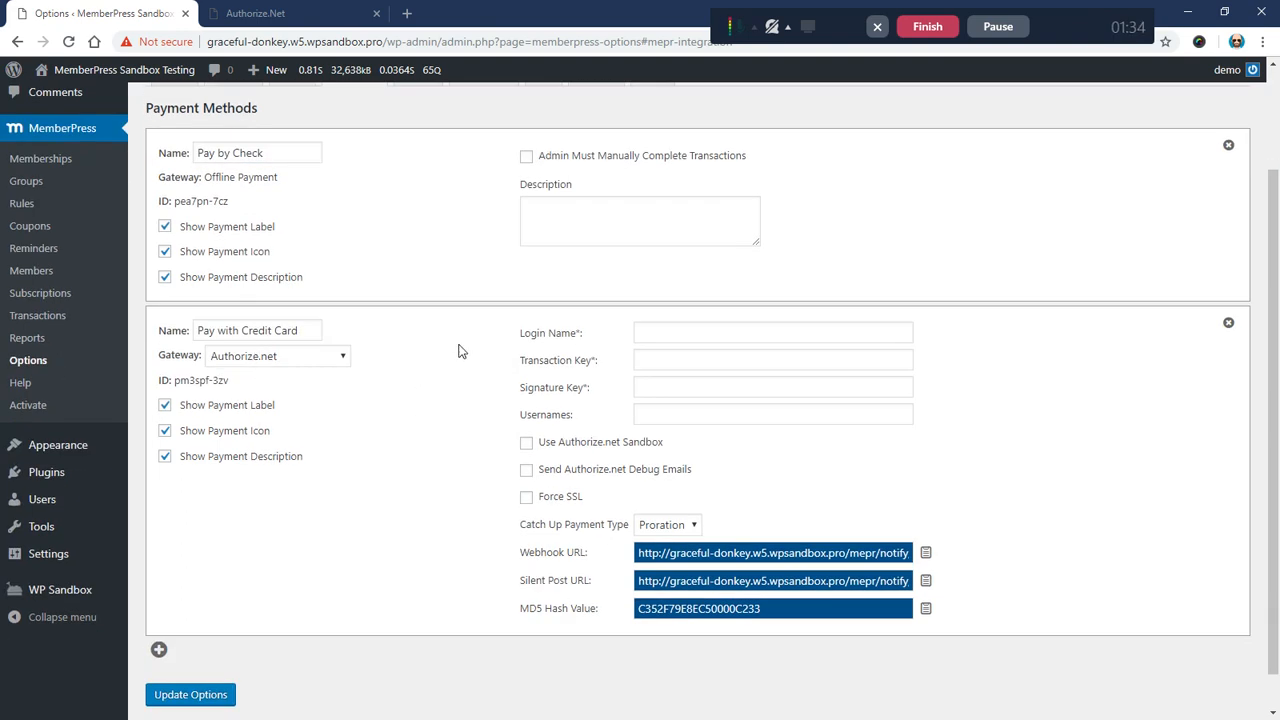
{"action": "left_click_drag", "start_coordinate": [519, 333], "coordinate": [593, 343]}
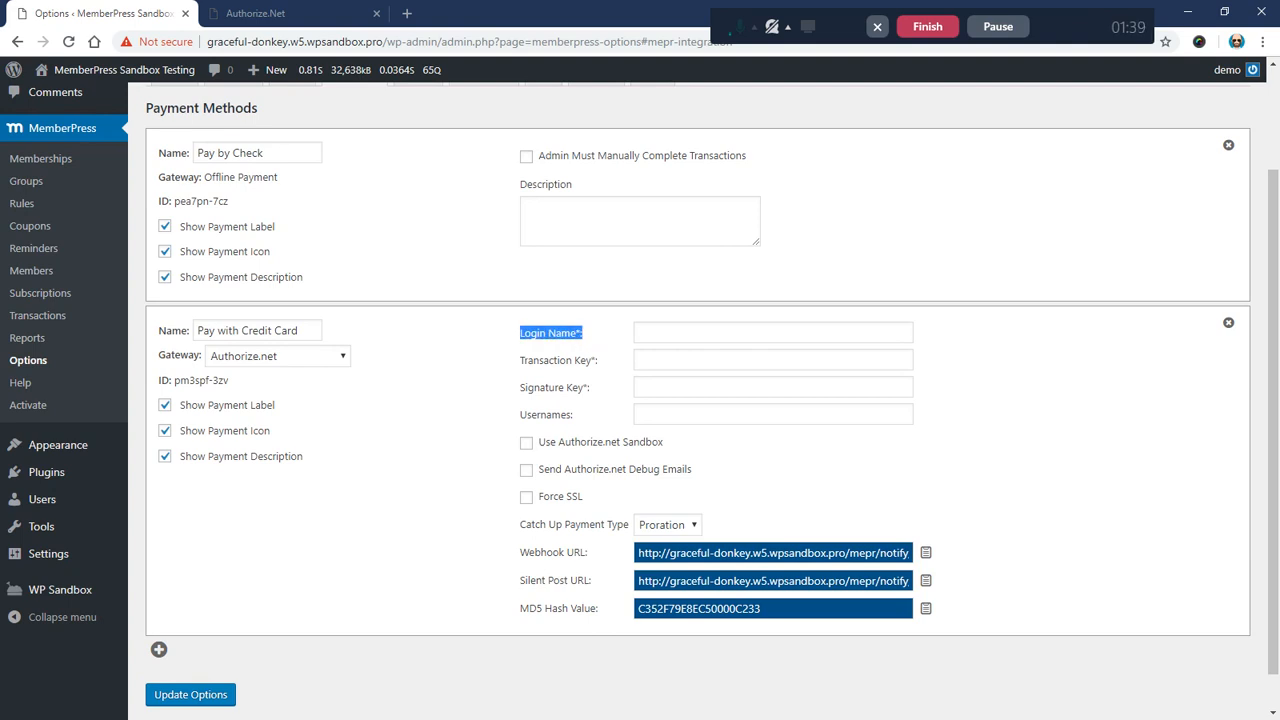
{"action": "left_click_drag", "start_coordinate": [519, 360], "coordinate": [605, 367]}
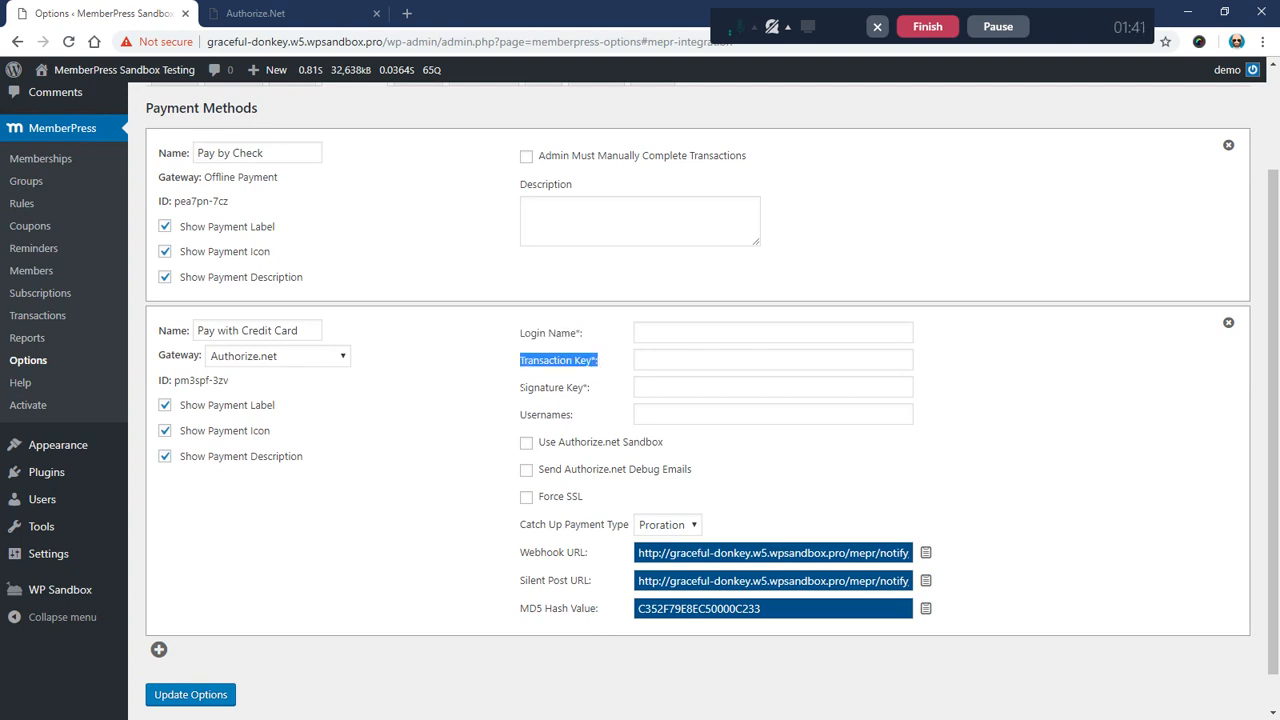
{"action": "left_click_drag", "start_coordinate": [520, 387], "coordinate": [612, 393]}
{"action": "left_click", "coordinate": [565, 407]}
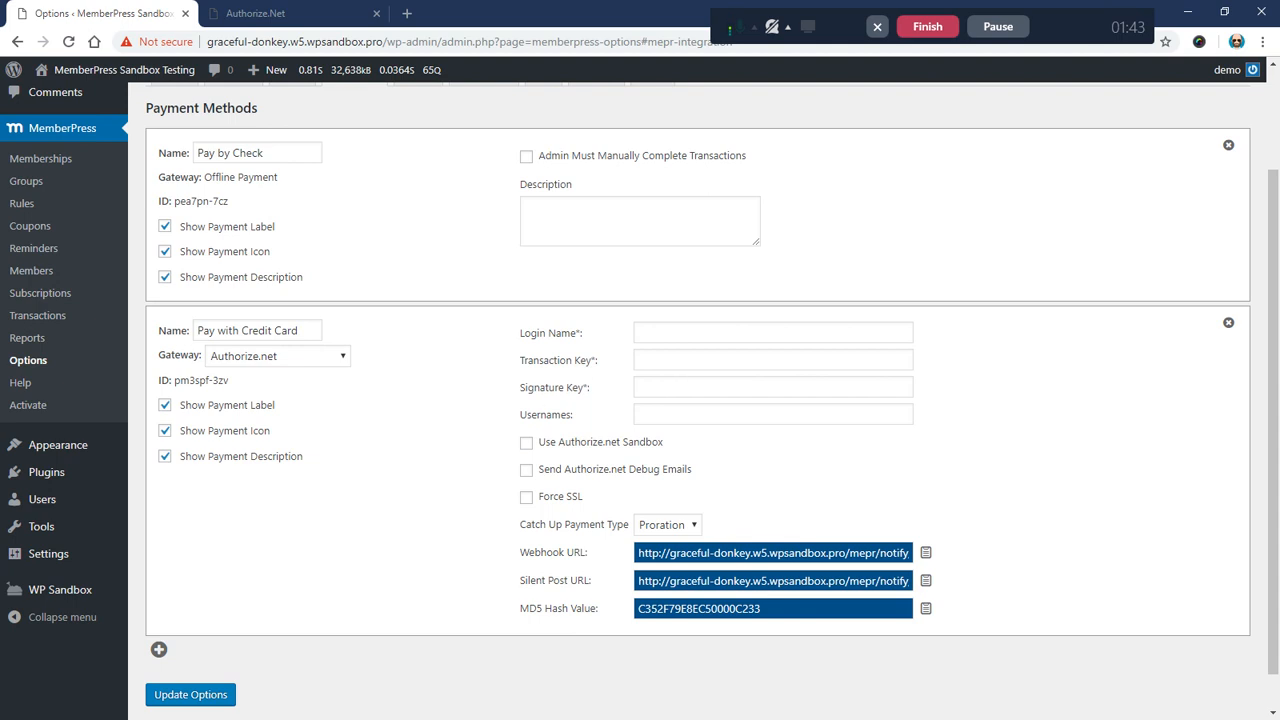
{"action": "left_click_drag", "start_coordinate": [520, 414], "coordinate": [570, 415]}
{"action": "left_click", "coordinate": [506, 425]}
Step: Enable Use Authorize.net Sandbox and change Catch Up Payment Type from Proration to None
{"action": "left_click", "coordinate": [526, 444]}
{"action": "left_click", "coordinate": [527, 444]}
{"action": "left_click", "coordinate": [526, 443]}
{"action": "left_click", "coordinate": [661, 527]}
{"action": "left_click", "coordinate": [663, 547]}
{"action": "left_click_drag", "start_coordinate": [518, 526], "coordinate": [630, 526]}
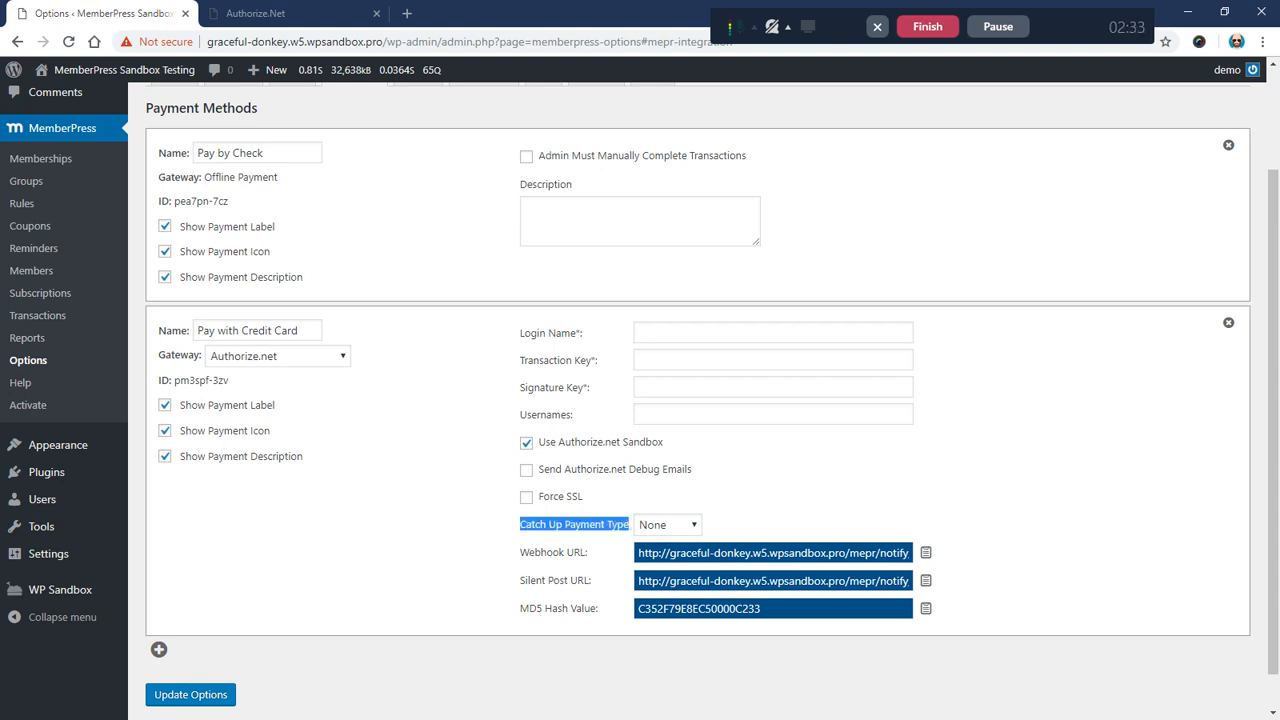
{"action": "left_click", "coordinate": [473, 538]}
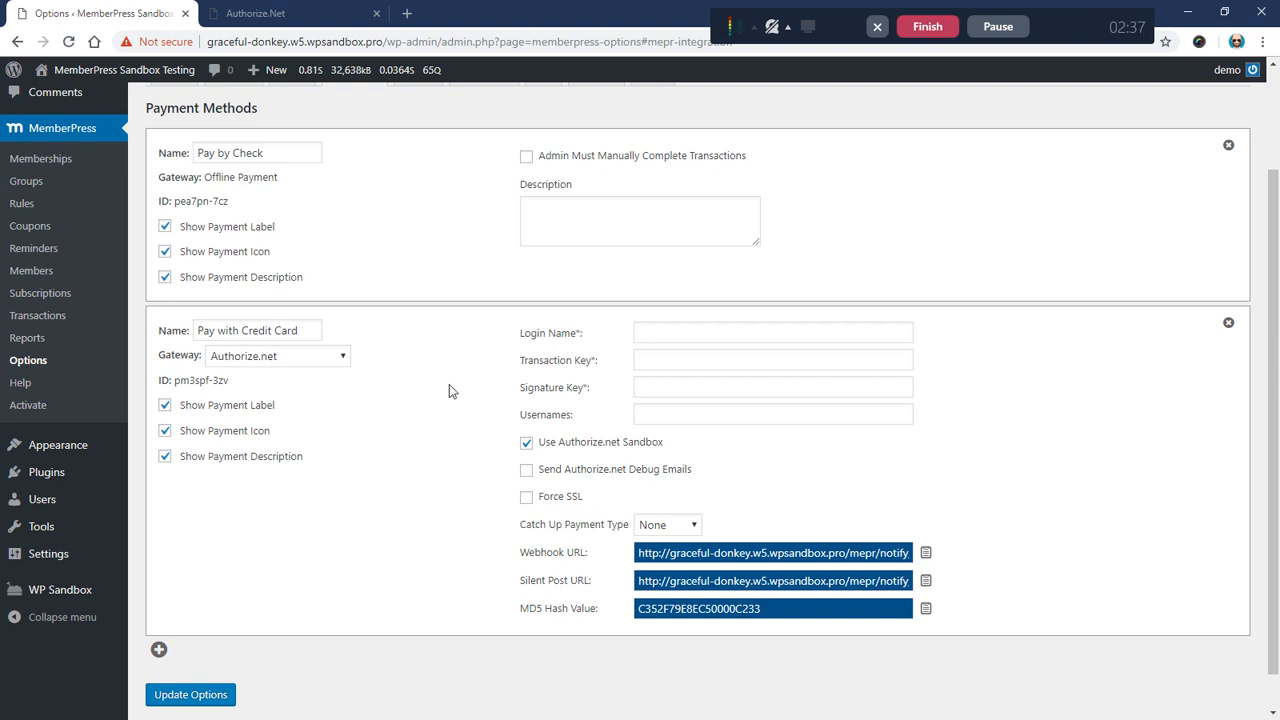
{"action": "left_click_drag", "start_coordinate": [519, 333], "coordinate": [596, 335]}
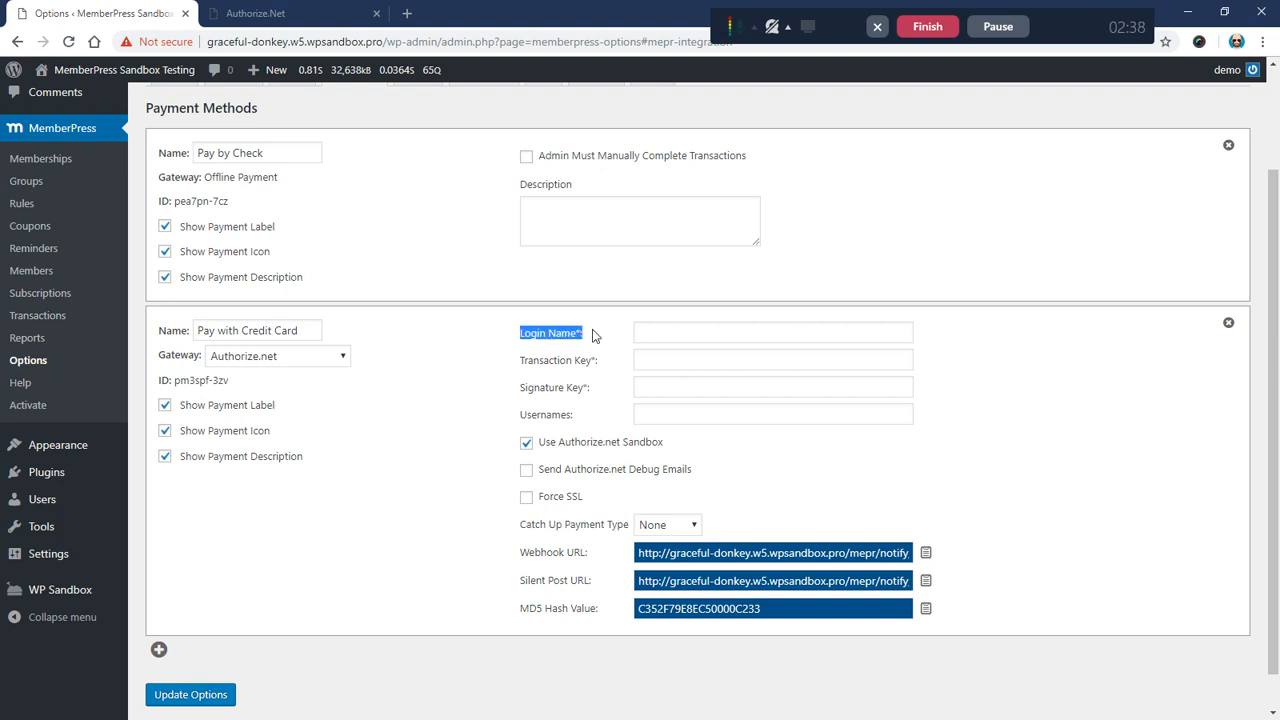
Step: Copy the API Login ID from Authorize.Net's API Credentials & Keys page
{"action": "left_click", "coordinate": [282, 14]}
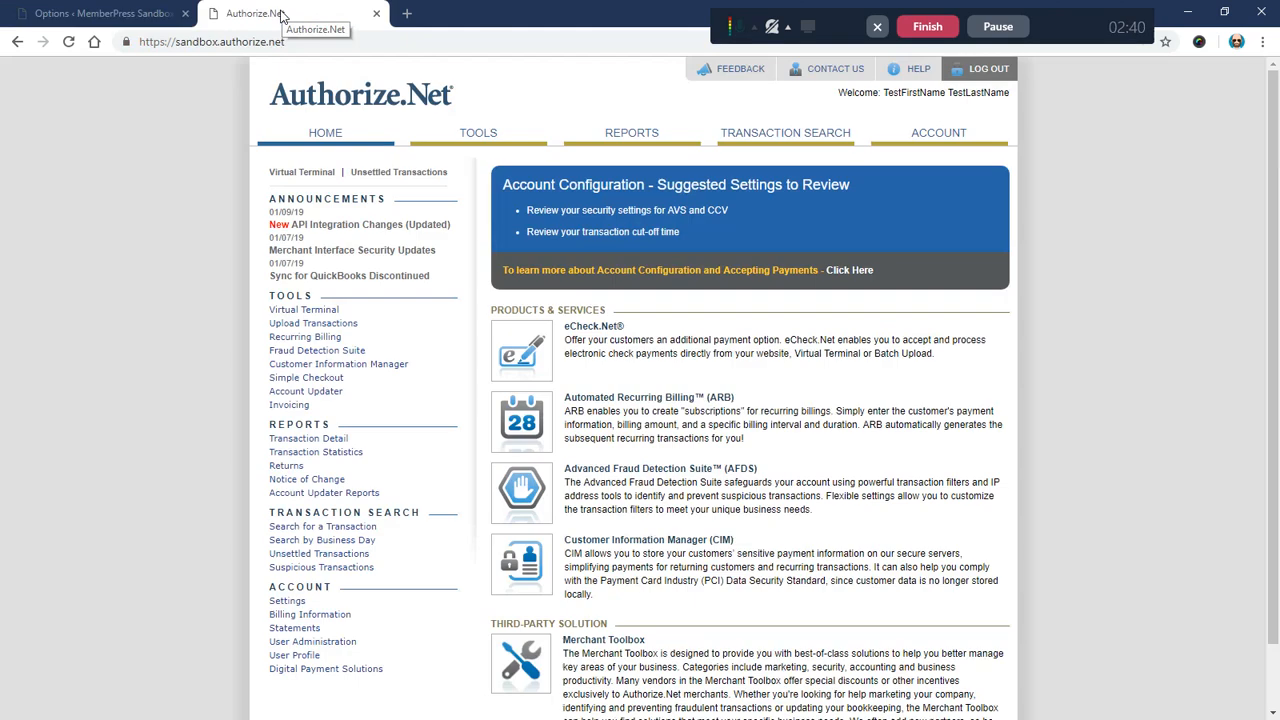
{"action": "left_click", "coordinate": [950, 140]}
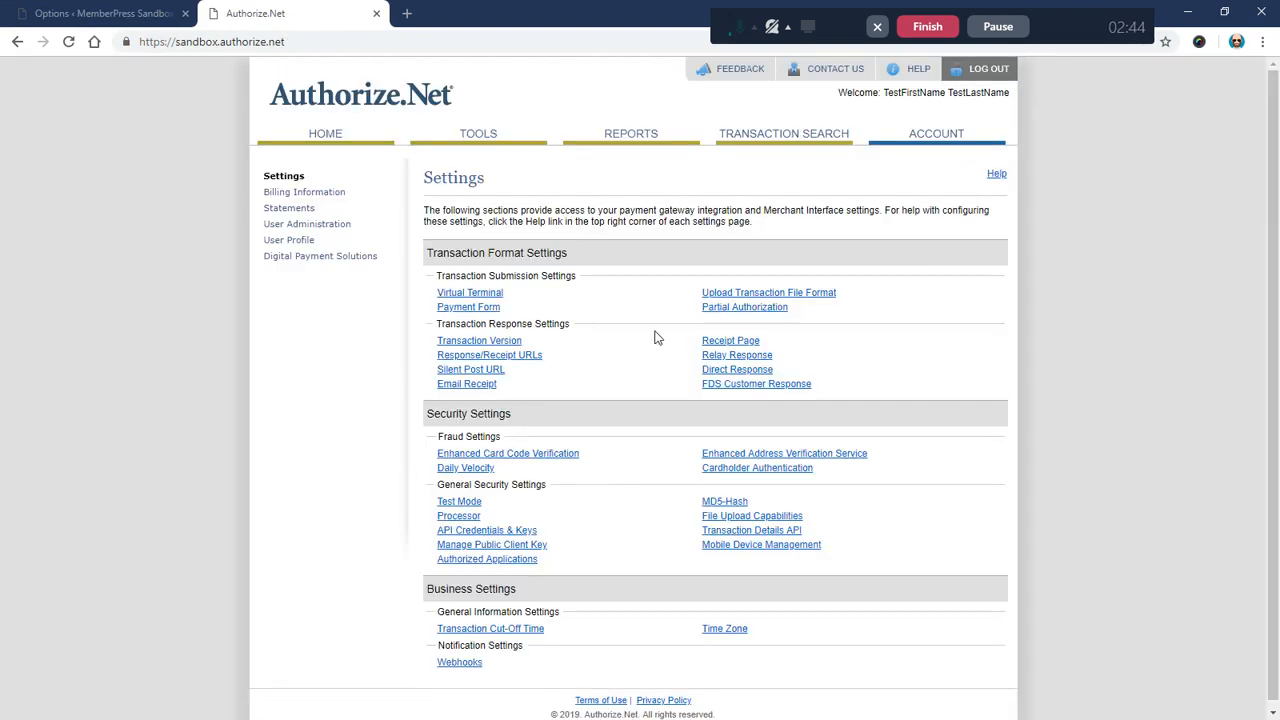
{"action": "left_click", "coordinate": [507, 531]}
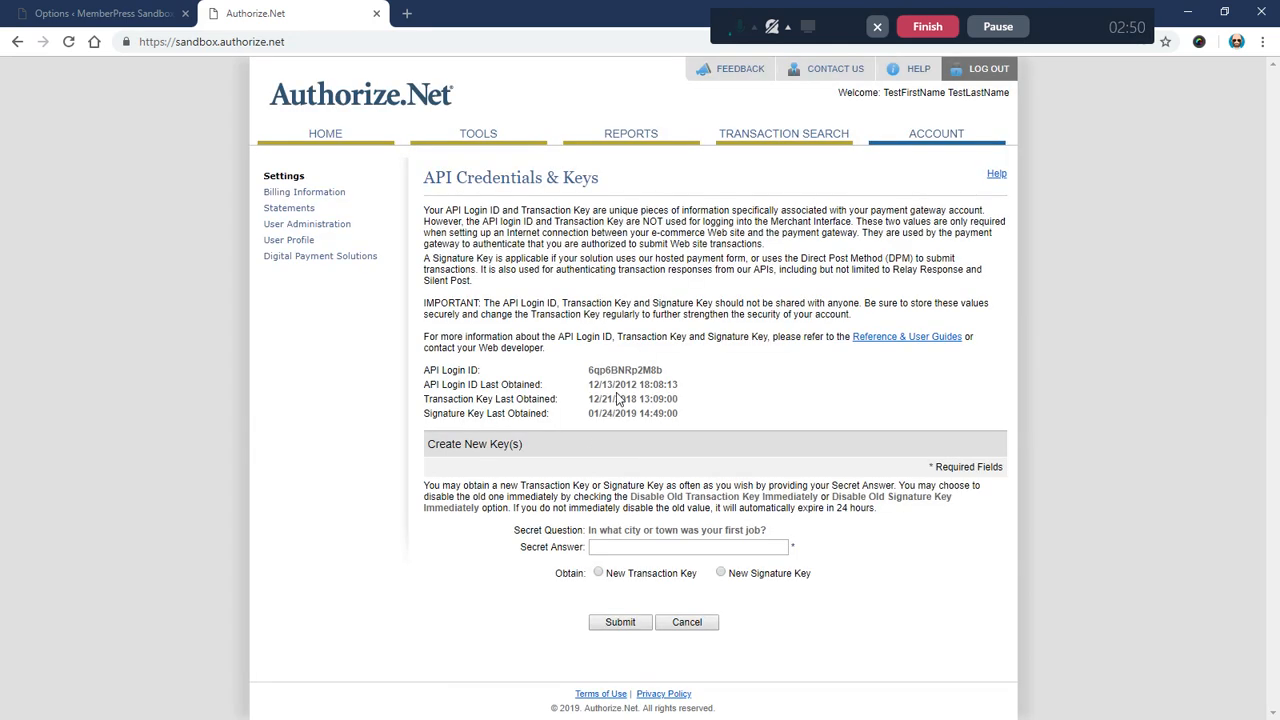
{"action": "left_click_drag", "start_coordinate": [424, 370], "coordinate": [481, 370]}
{"action": "left_click_drag", "start_coordinate": [589, 370], "coordinate": [662, 372]}
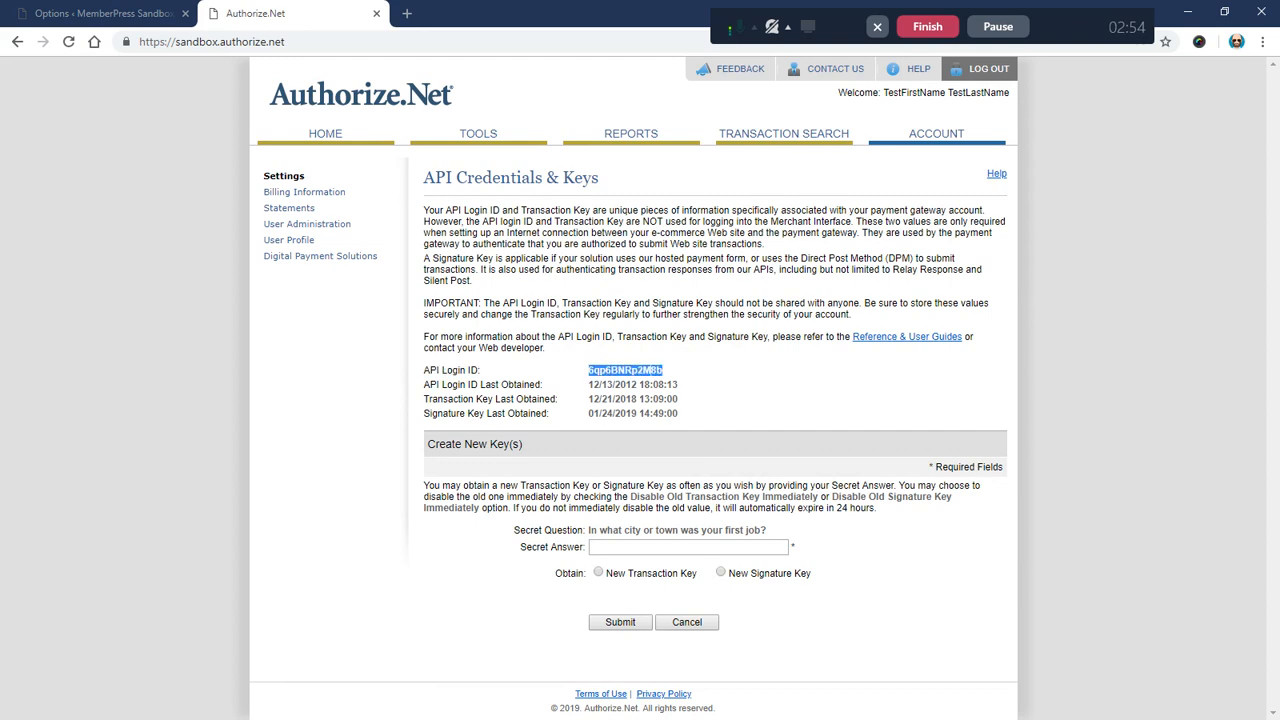
{"action": "right_click", "coordinate": [646, 371]}
{"action": "left_click", "coordinate": [660, 383]}
Step: Paste the API Login ID into MemberPress's Login Name field
{"action": "left_click", "coordinate": [100, 13]}
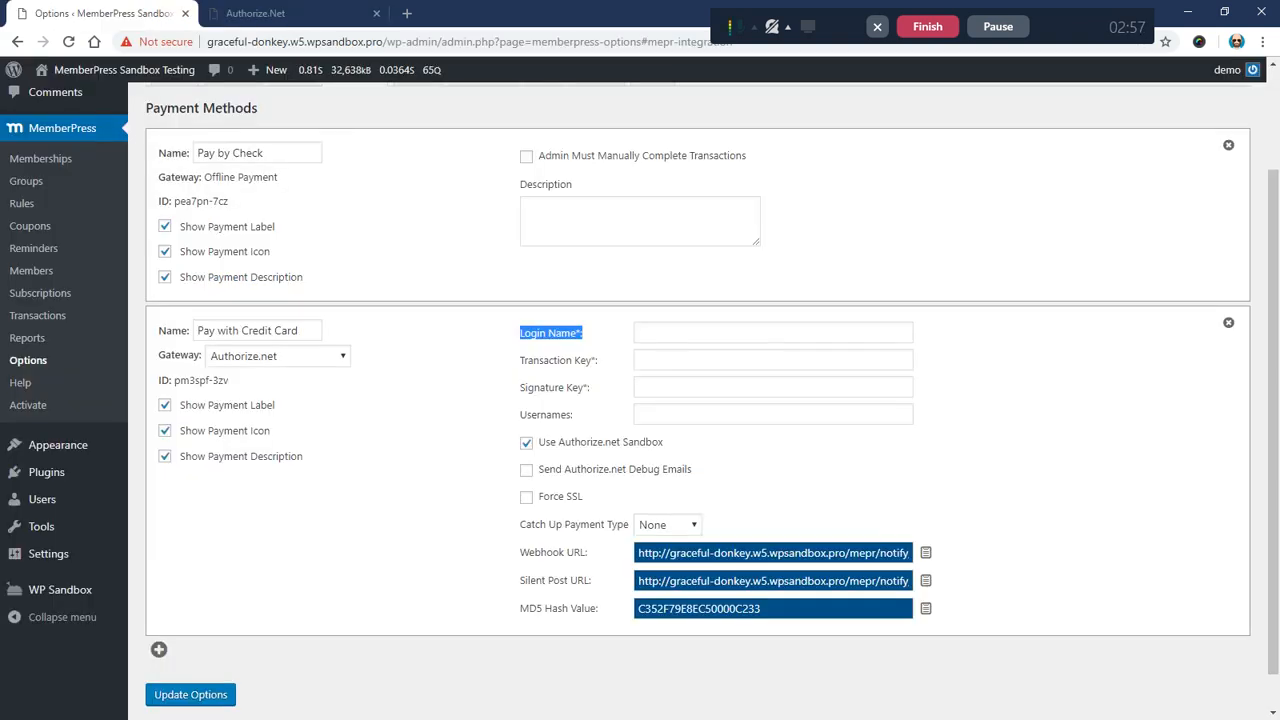
{"action": "right_click", "coordinate": [658, 335]}
{"action": "left_click", "coordinate": [737, 457]}
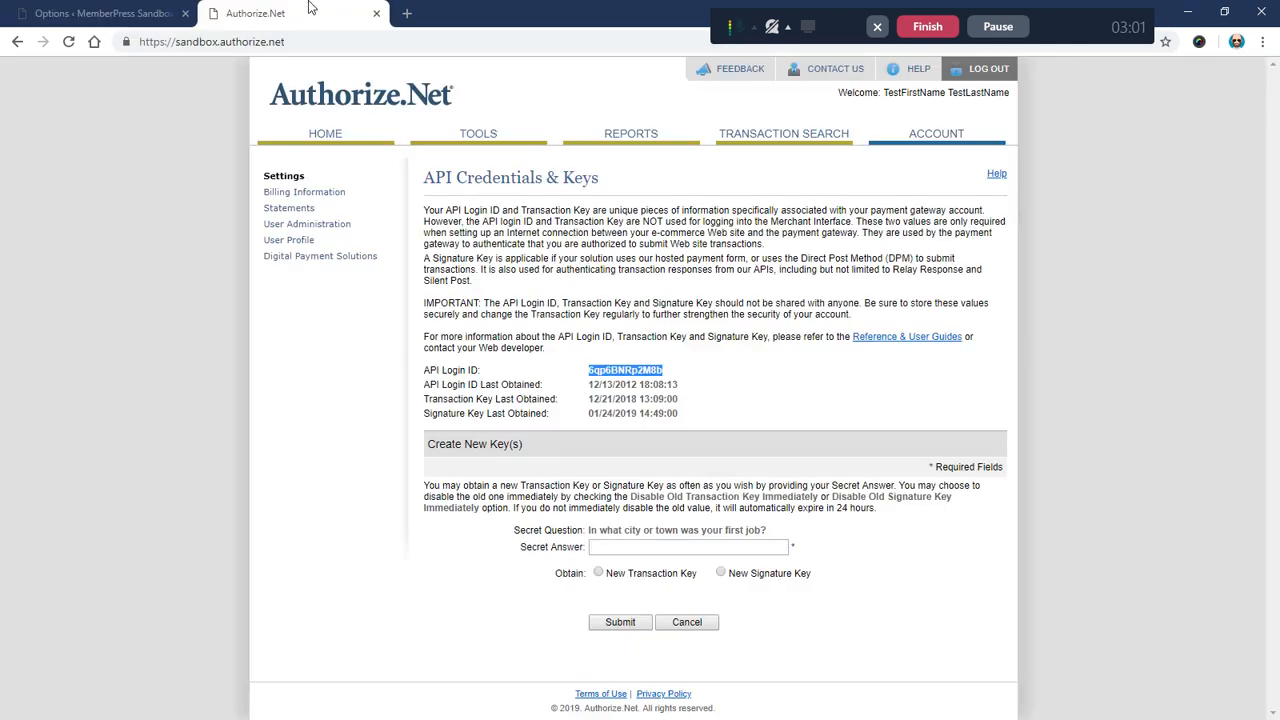
{"action": "left_click", "coordinate": [315, 12]}
Step: Generate a new Authorize.Net transaction key with the secret answer and copy it
{"action": "left_click", "coordinate": [553, 470]}
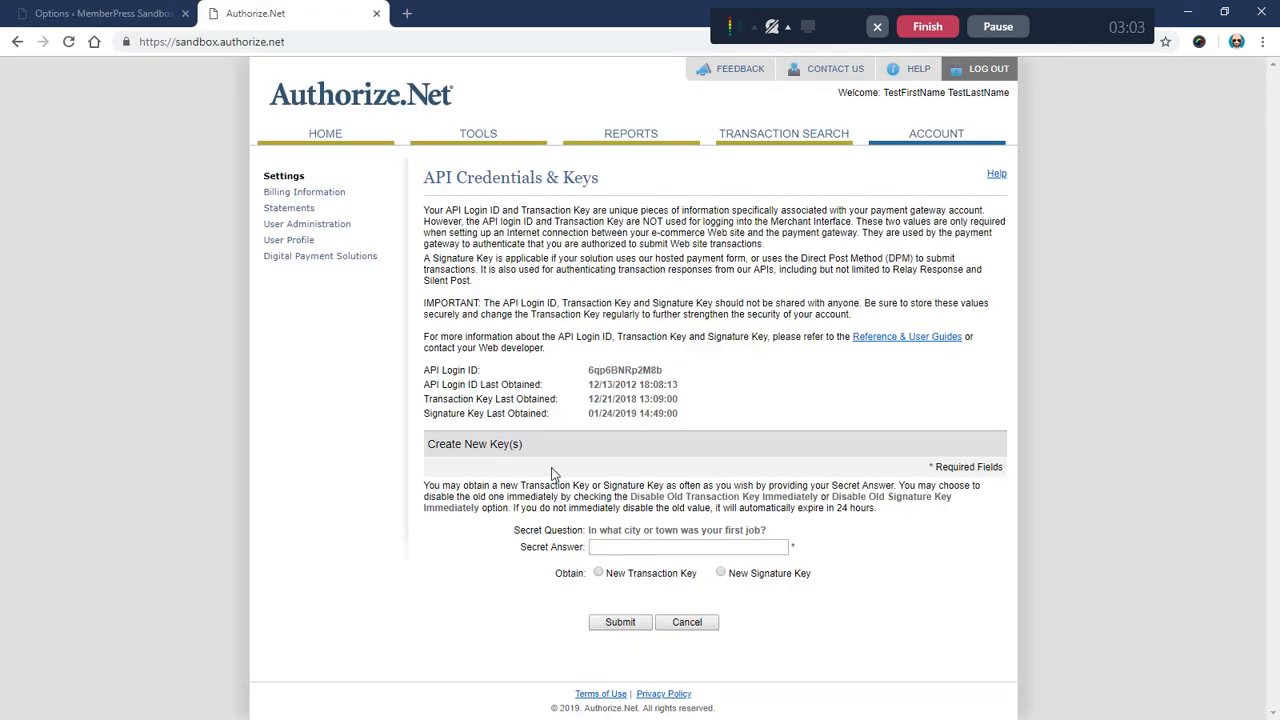
{"action": "left_click", "coordinate": [599, 573]}
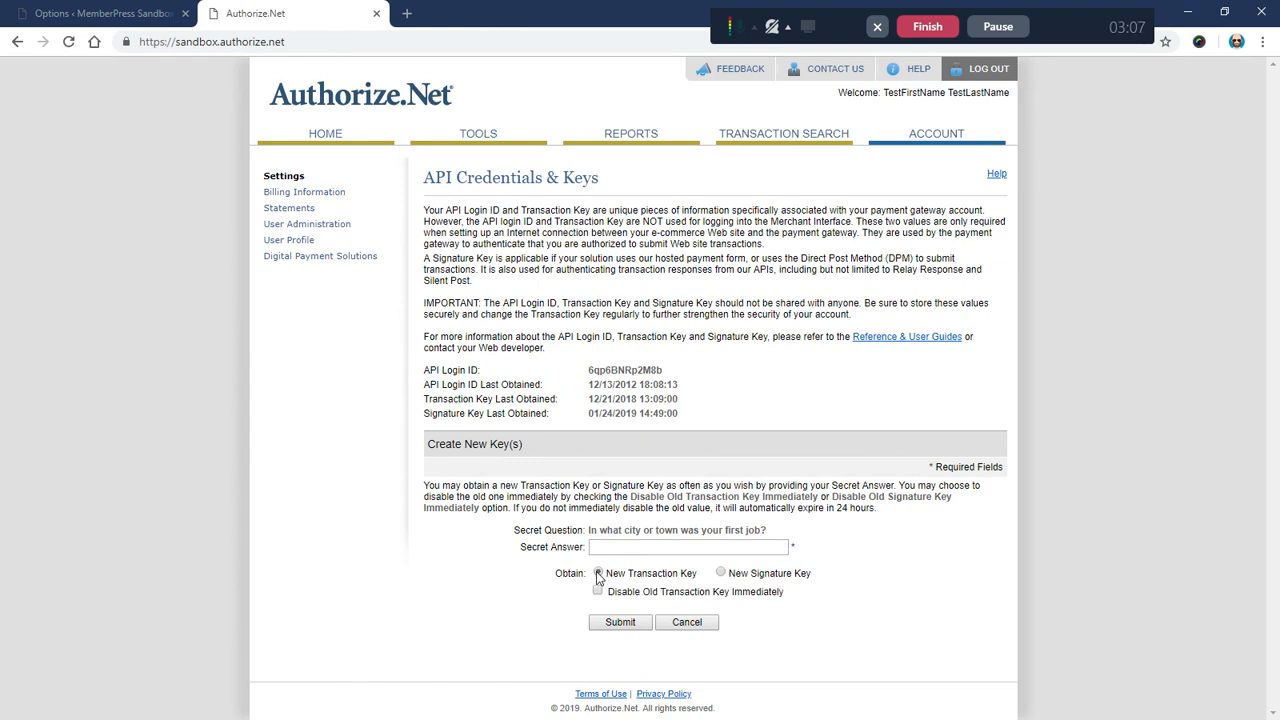
{"action": "left_click_drag", "start_coordinate": [604, 577], "coordinate": [662, 582]}
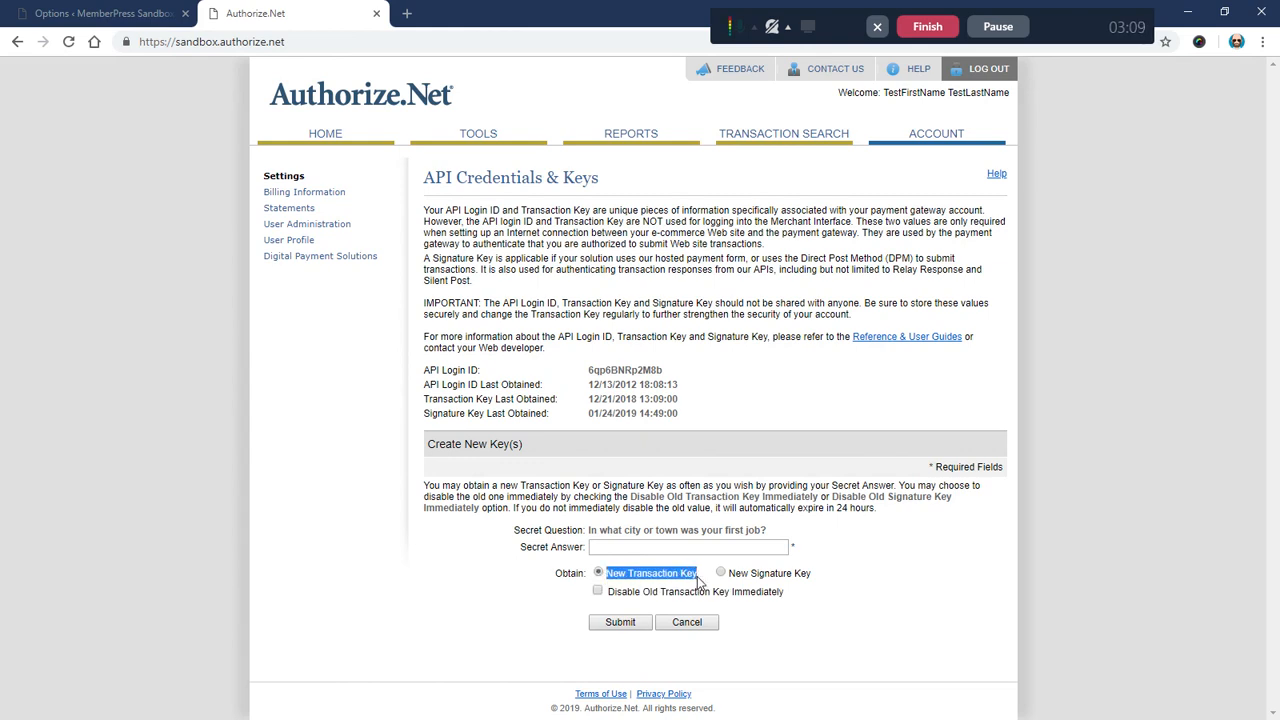
{"action": "left_click", "coordinate": [505, 604]}
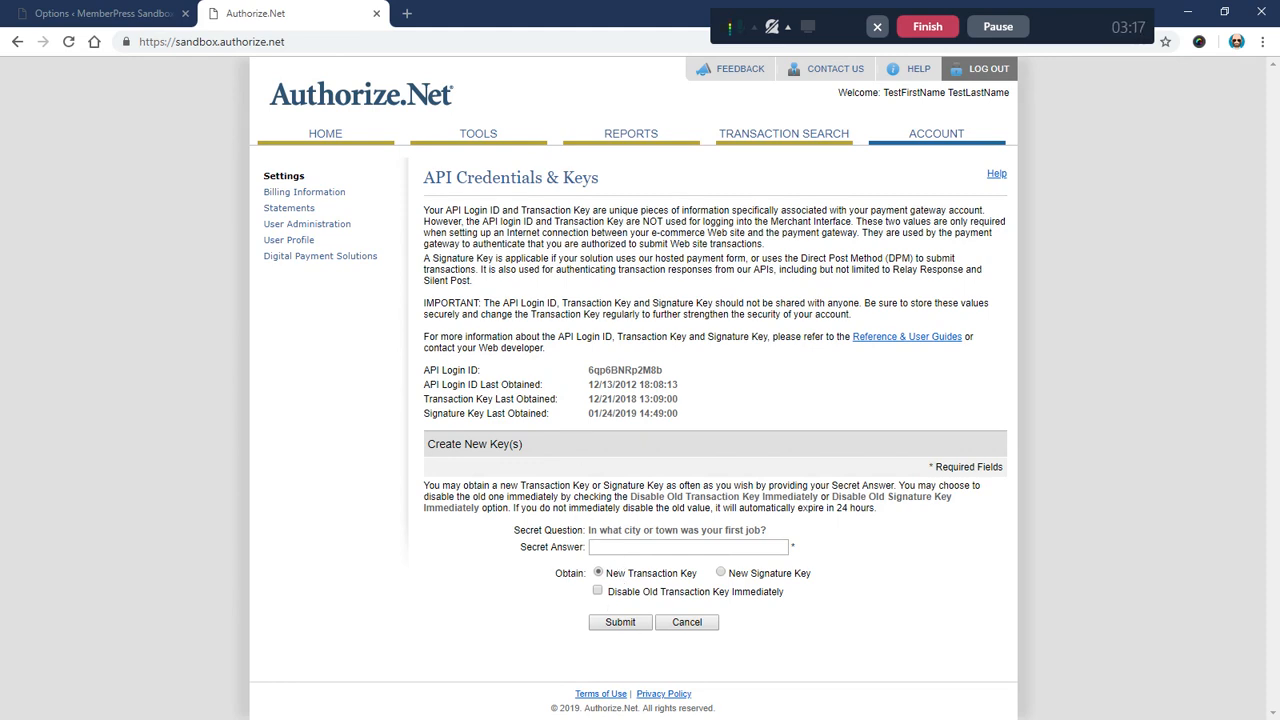
{"action": "left_click", "coordinate": [618, 548]}
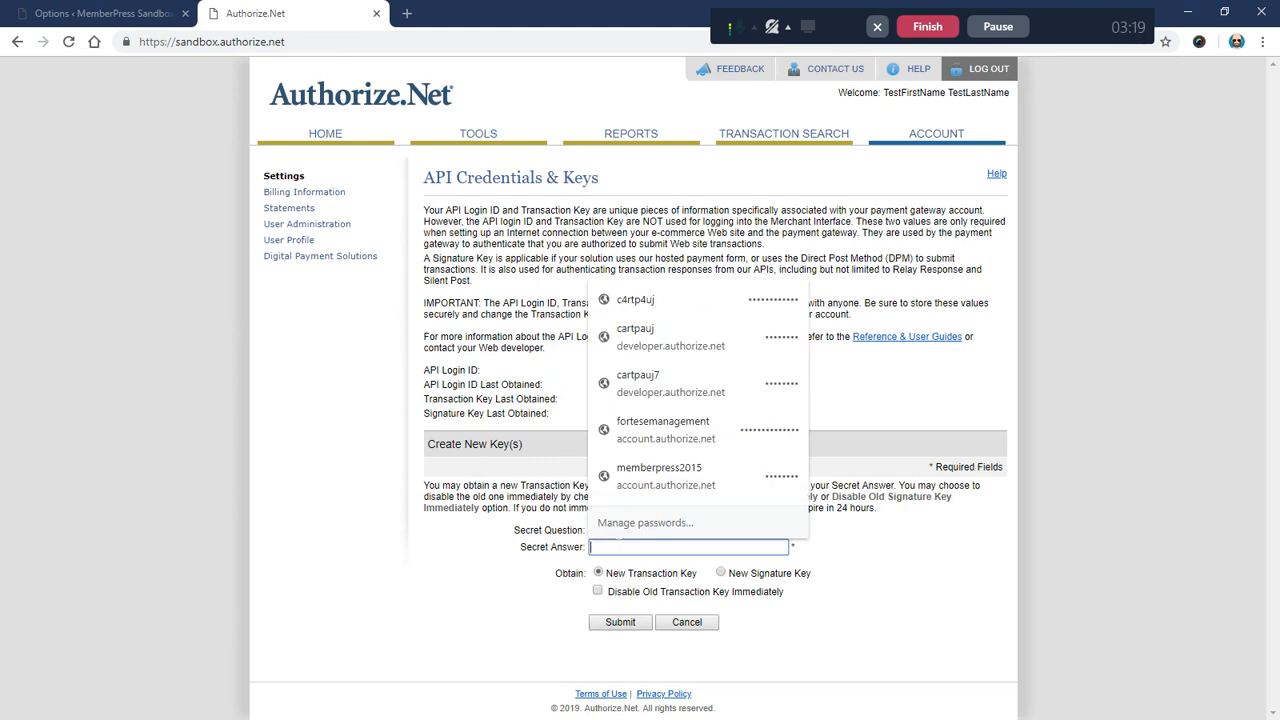
{"action": "type", "text": "••••"}
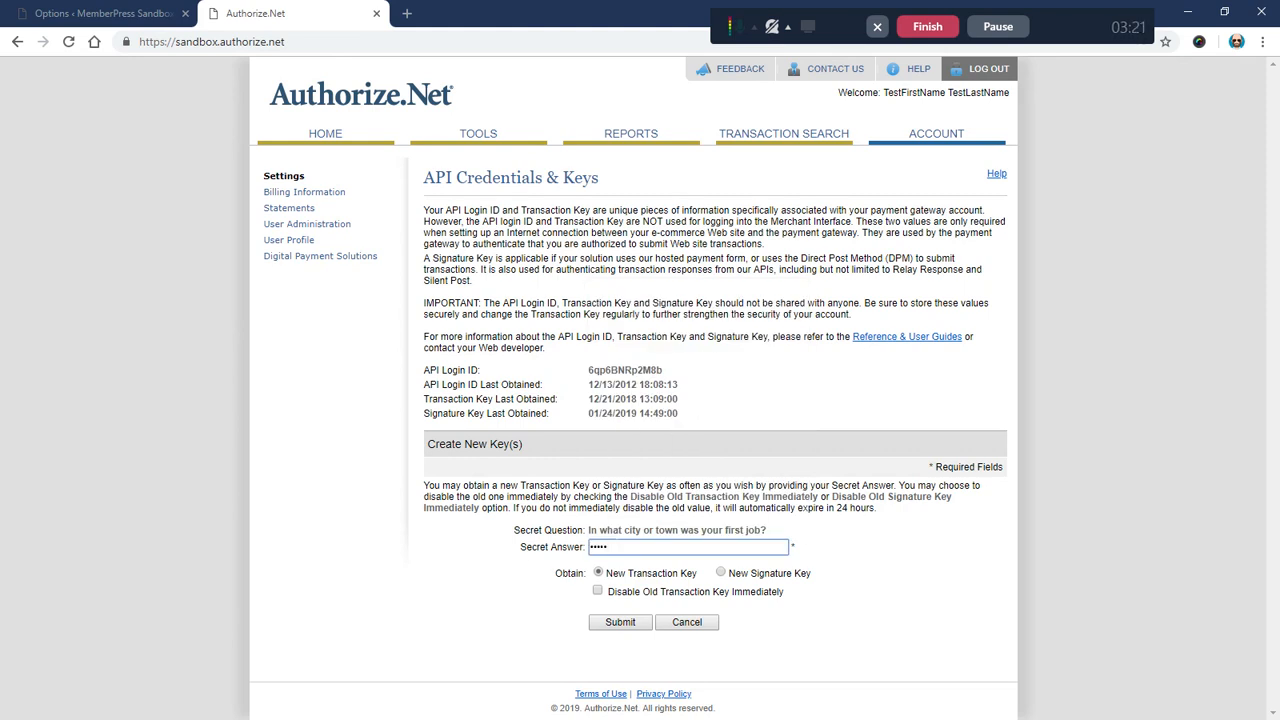
{"action": "left_click", "coordinate": [530, 568]}
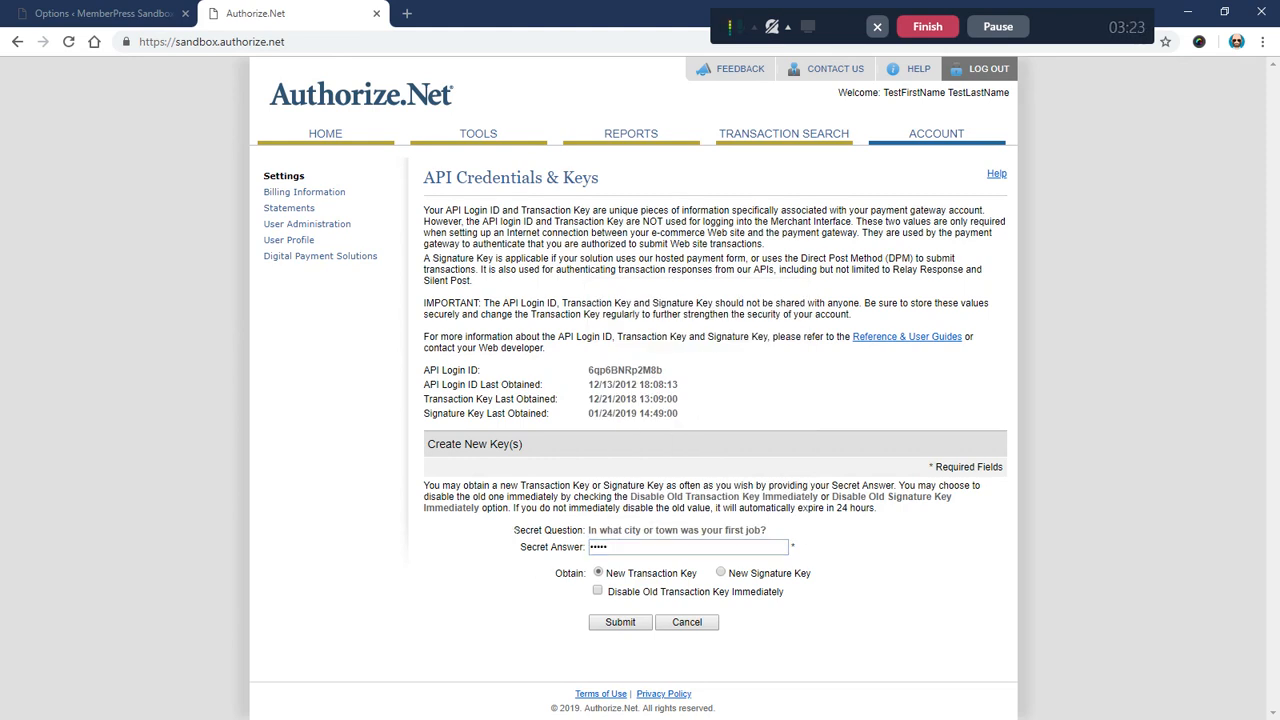
{"action": "left_click", "coordinate": [630, 623]}
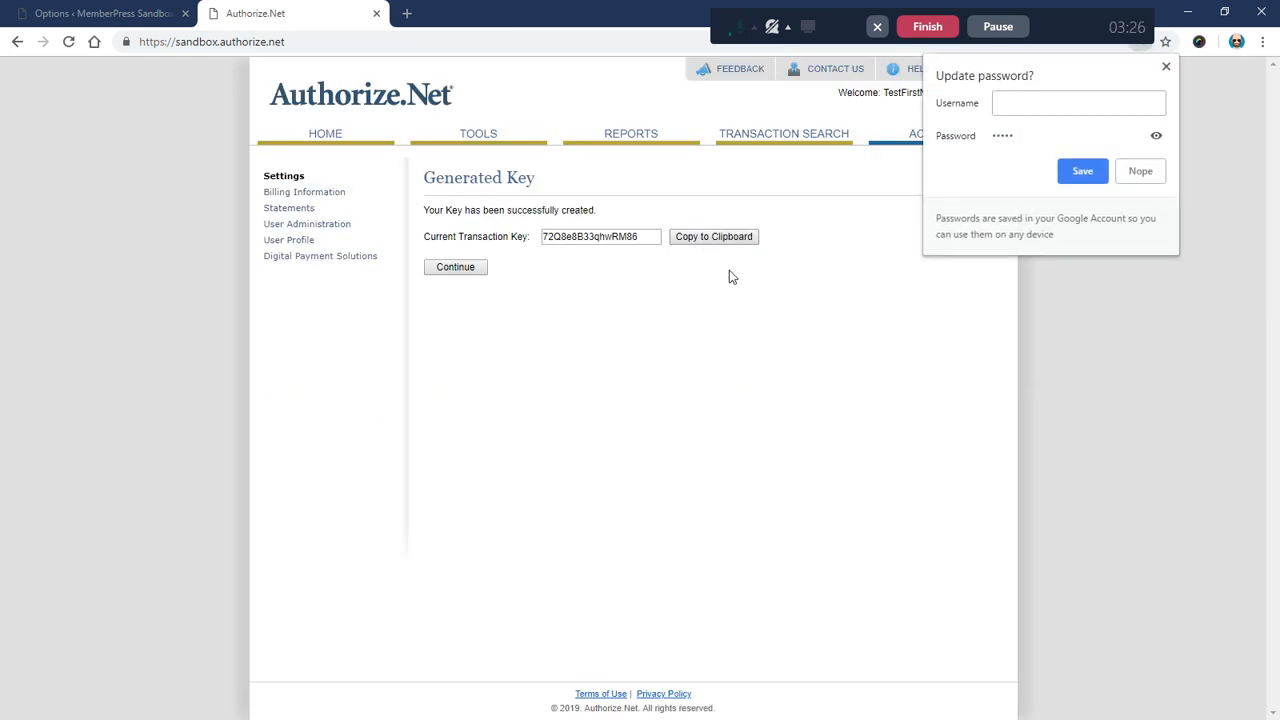
{"action": "left_click", "coordinate": [686, 237]}
{"action": "left_click", "coordinate": [689, 240]}
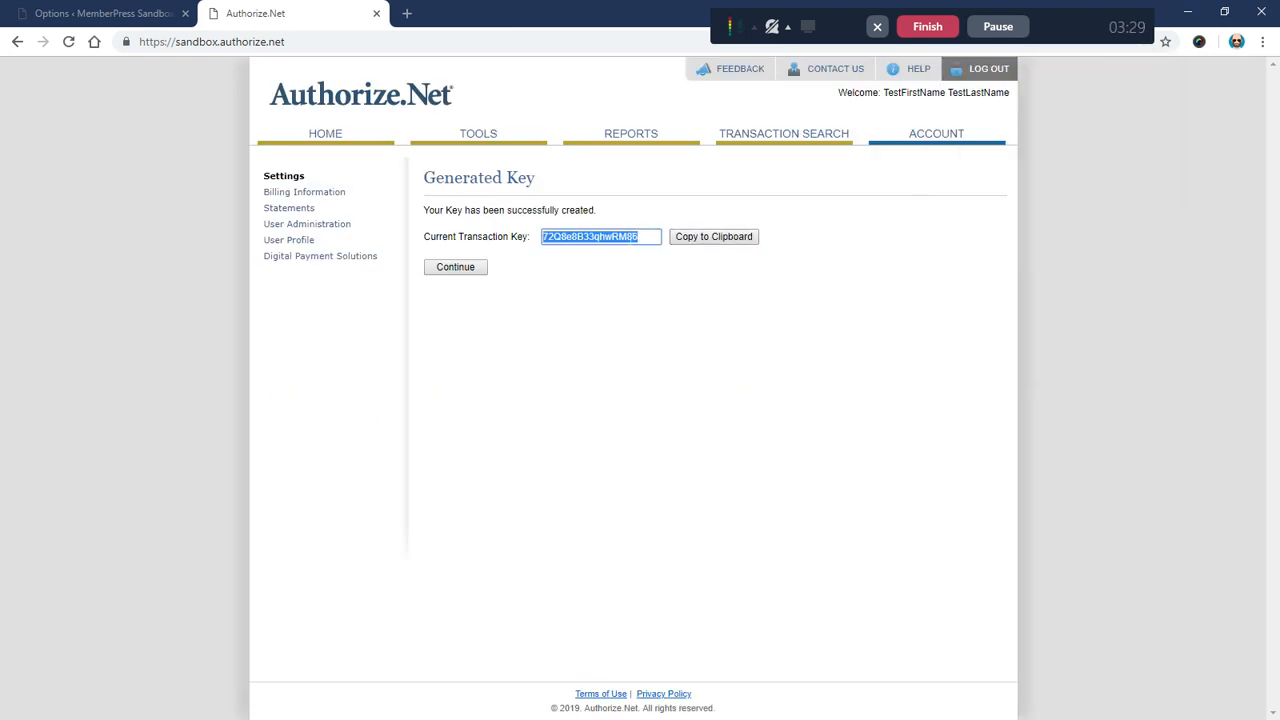
{"action": "left_click", "coordinate": [110, 13]}
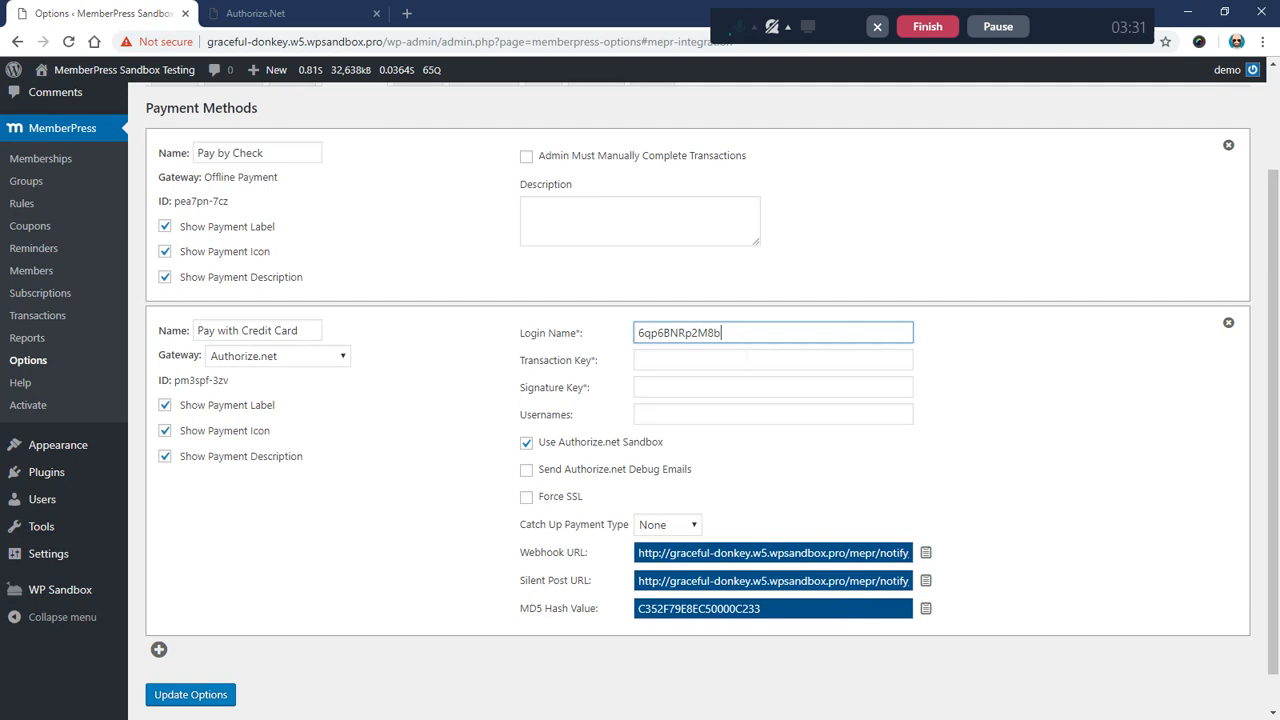
Step: Paste the newly generated key into MemberPress's Transaction Key field
{"action": "left_click", "coordinate": [657, 363]}
{"action": "right_click", "coordinate": [659, 363]}
{"action": "left_click", "coordinate": [741, 509]}
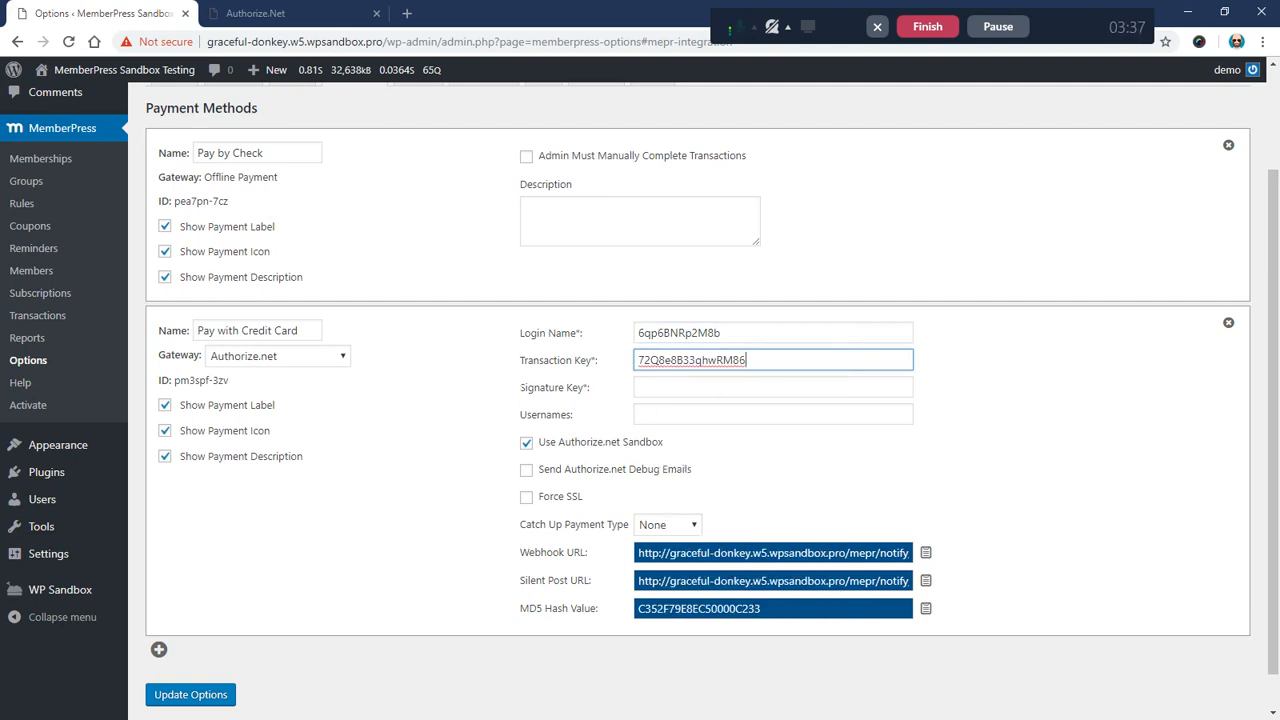
{"action": "left_click_drag", "start_coordinate": [520, 388], "coordinate": [595, 389]}
{"action": "left_click", "coordinate": [469, 405]}
{"action": "left_click", "coordinate": [266, 8]}
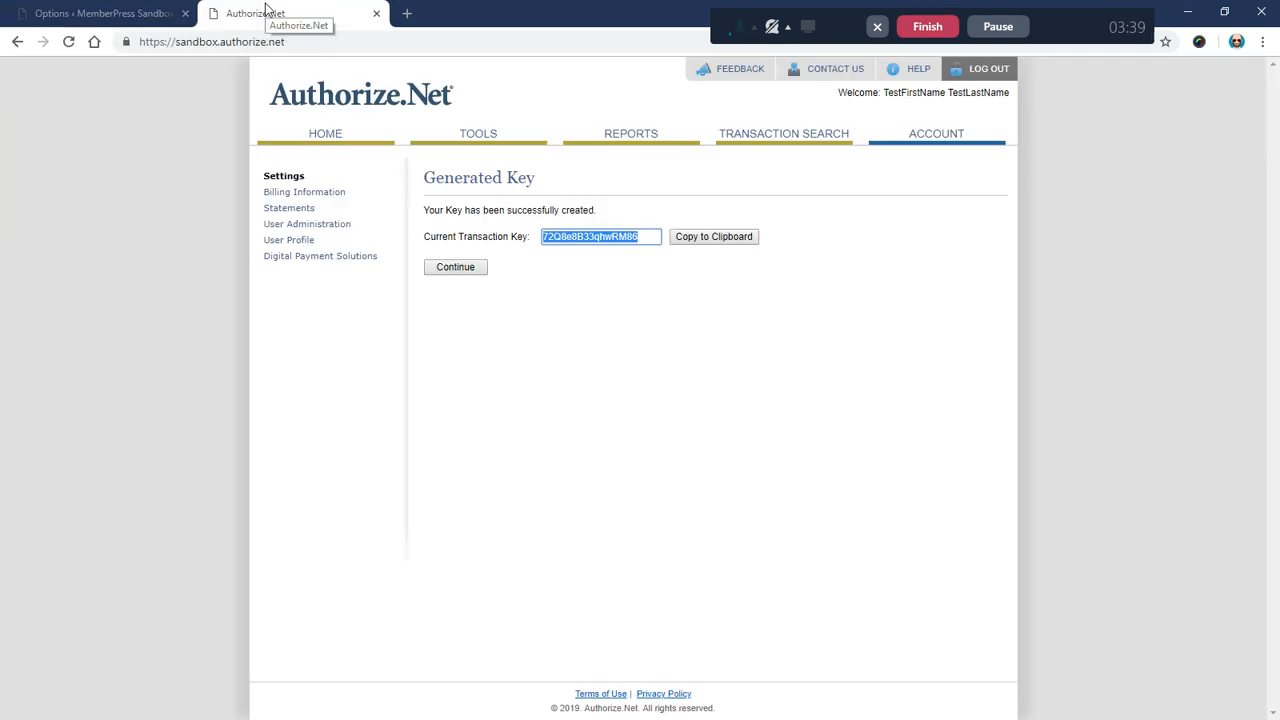
Step: Request a new signature key with the secret answer, leaving the old key active
{"action": "left_click", "coordinate": [456, 270]}
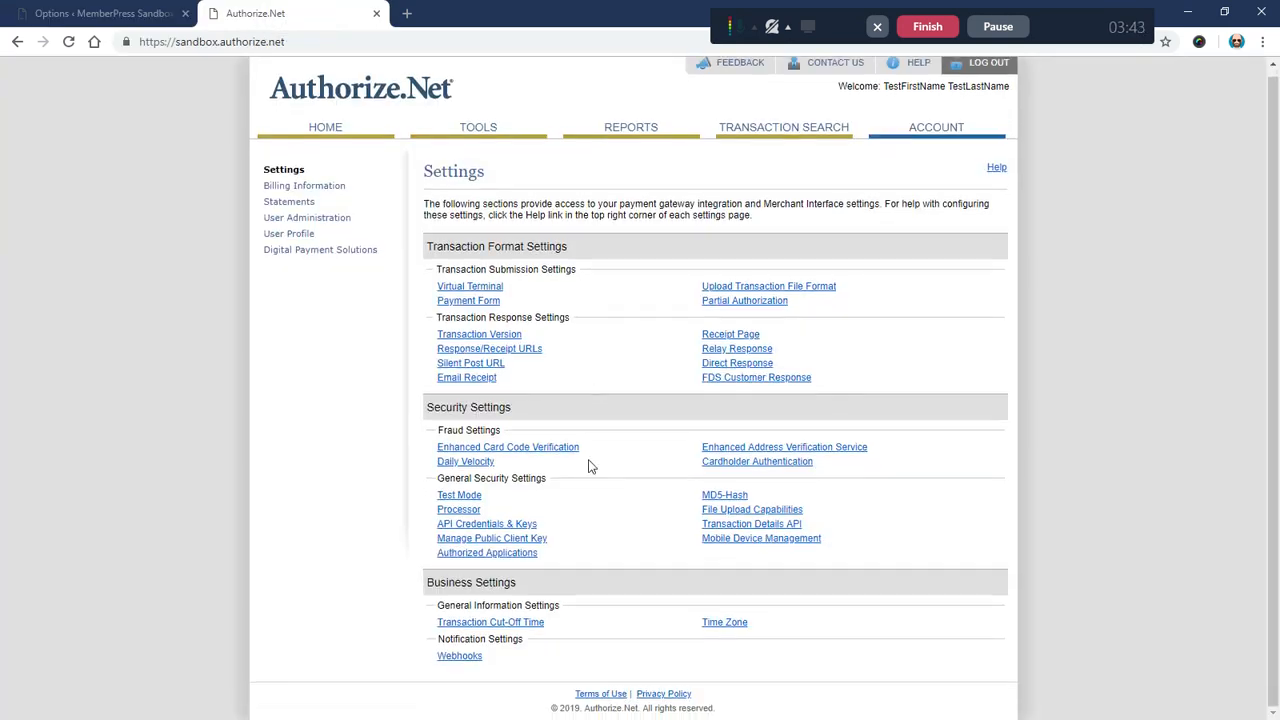
{"action": "left_click_drag", "start_coordinate": [556, 528], "coordinate": [440, 536]}
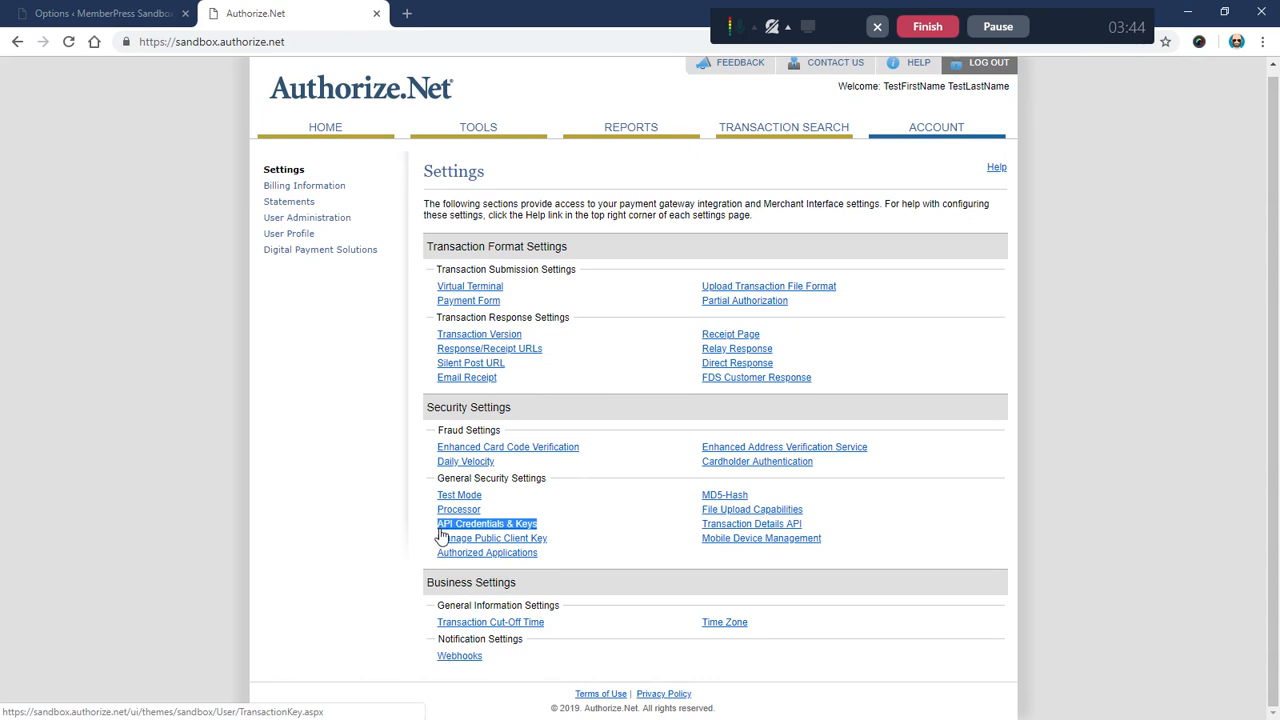
{"action": "left_click", "coordinate": [505, 528]}
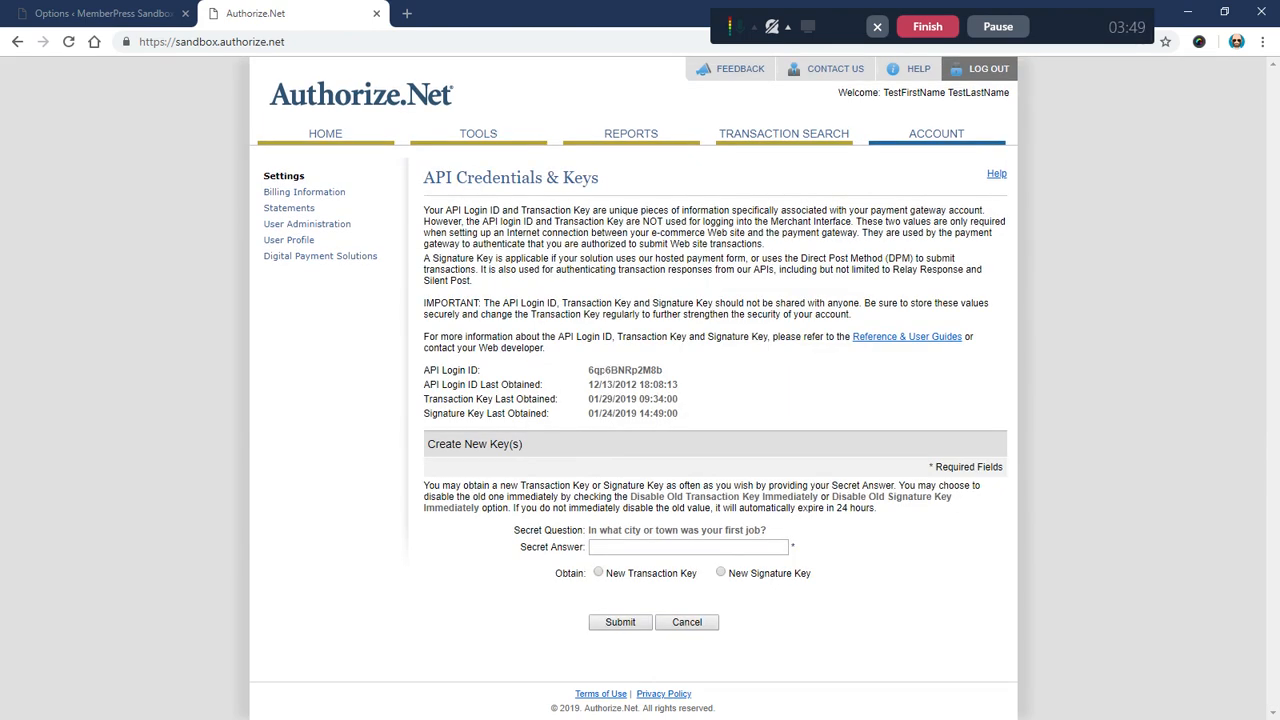
{"action": "left_click", "coordinate": [721, 573]}
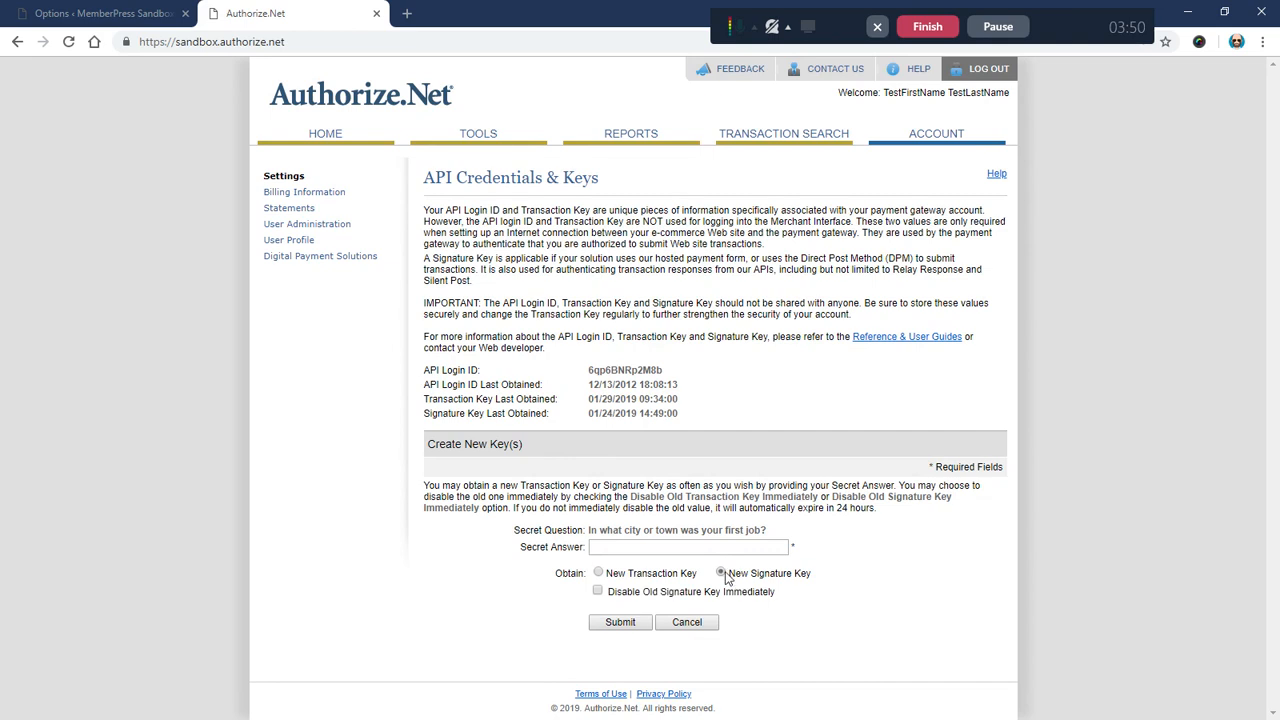
{"action": "left_click_drag", "start_coordinate": [730, 575], "coordinate": [818, 580]}
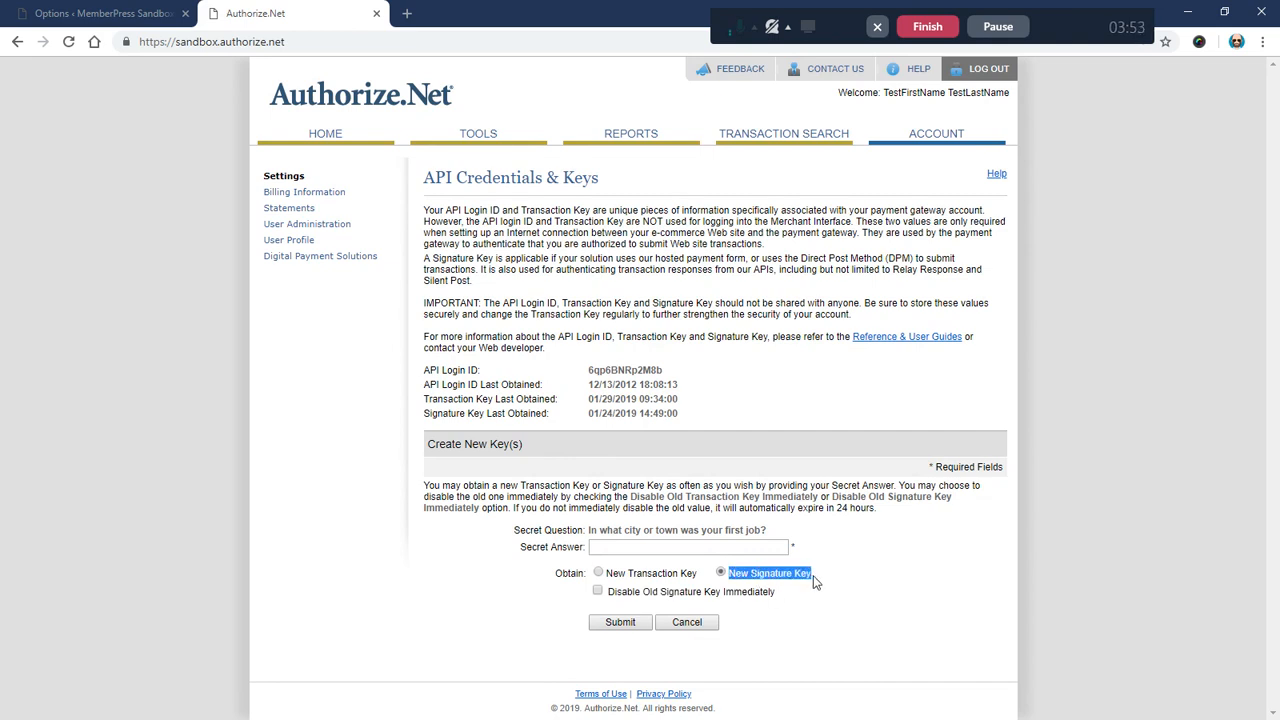
{"action": "left_click", "coordinate": [600, 547]}
{"action": "type", "text": "••"}
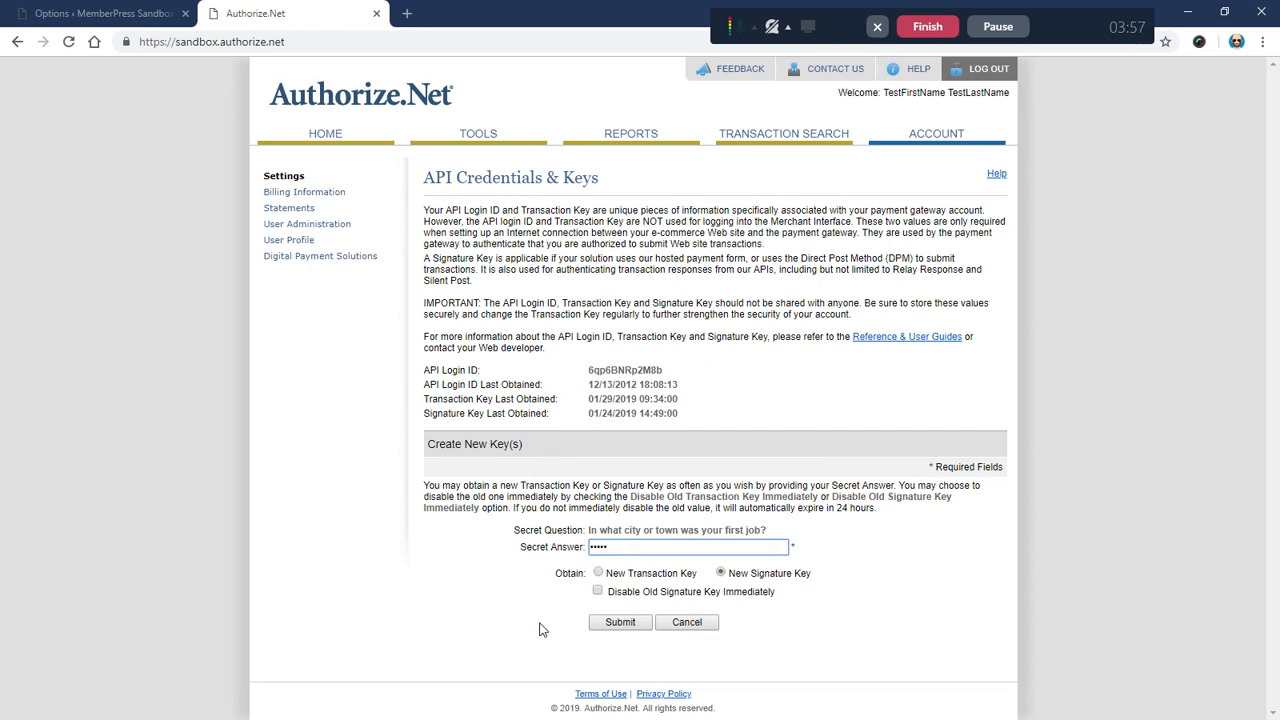
{"action": "left_click", "coordinate": [584, 625]}
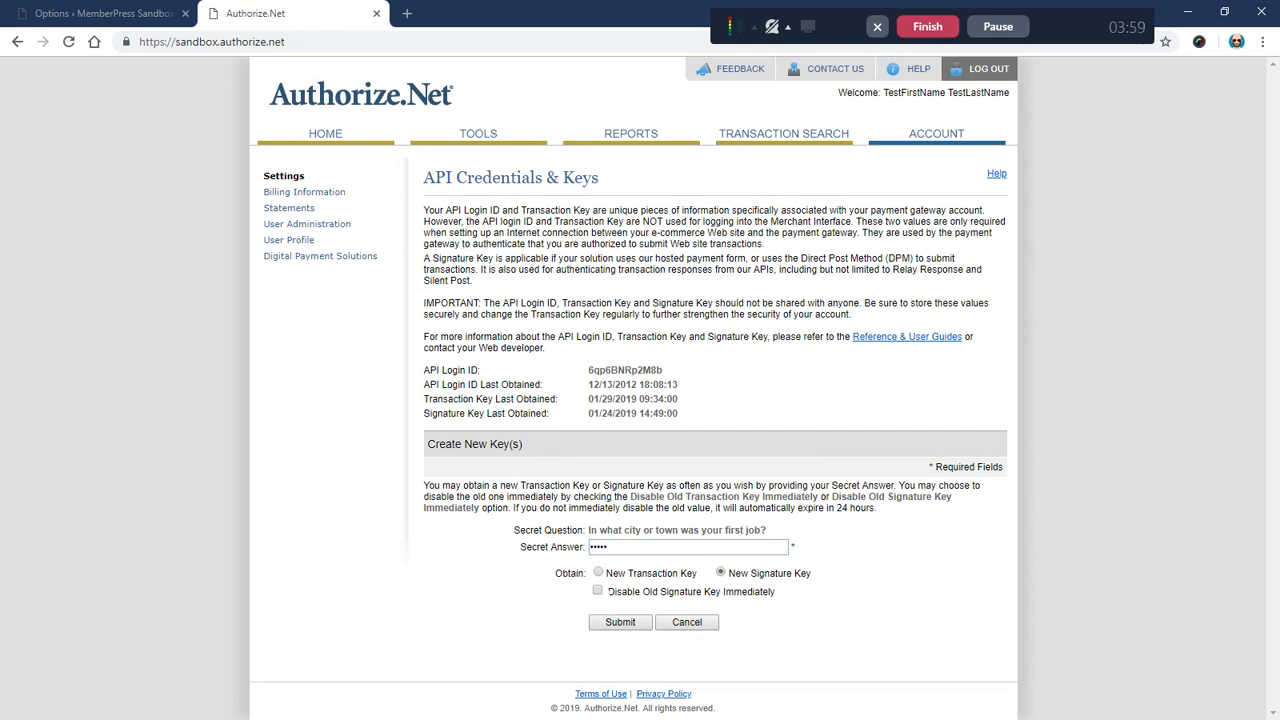
{"action": "left_click_drag", "start_coordinate": [607, 591], "coordinate": [781, 597]}
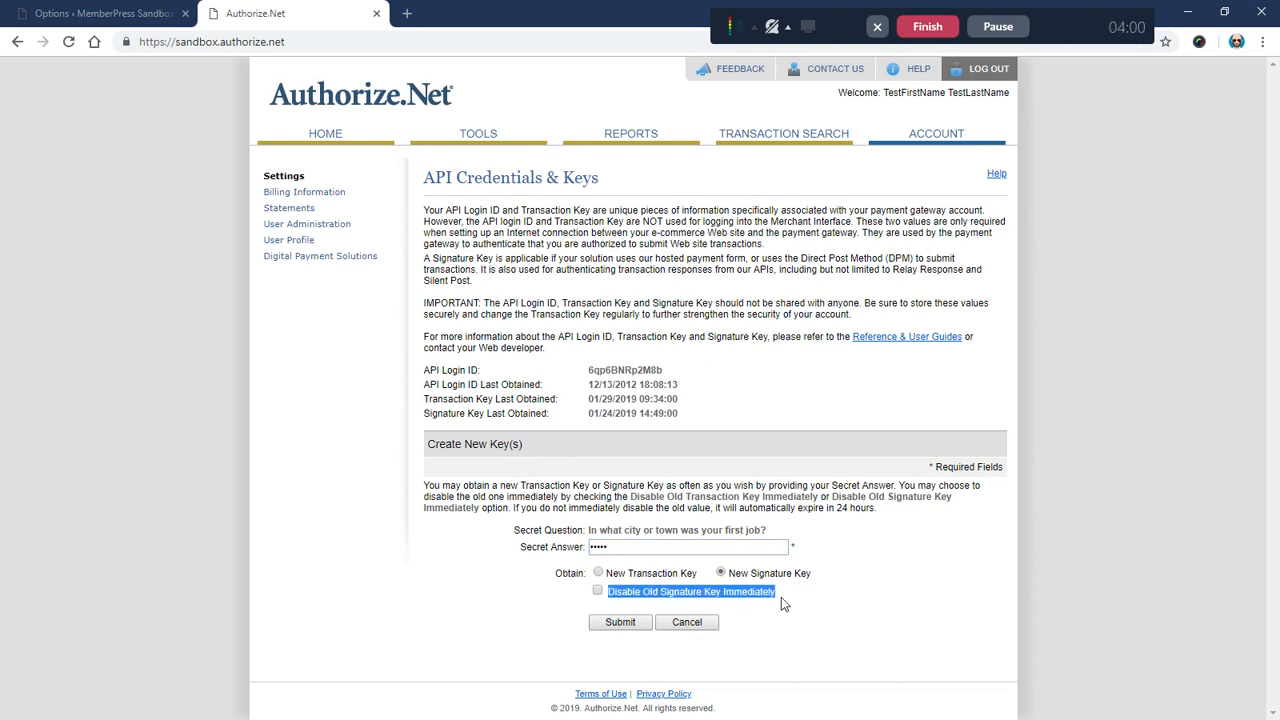
{"action": "left_click", "coordinate": [552, 625]}
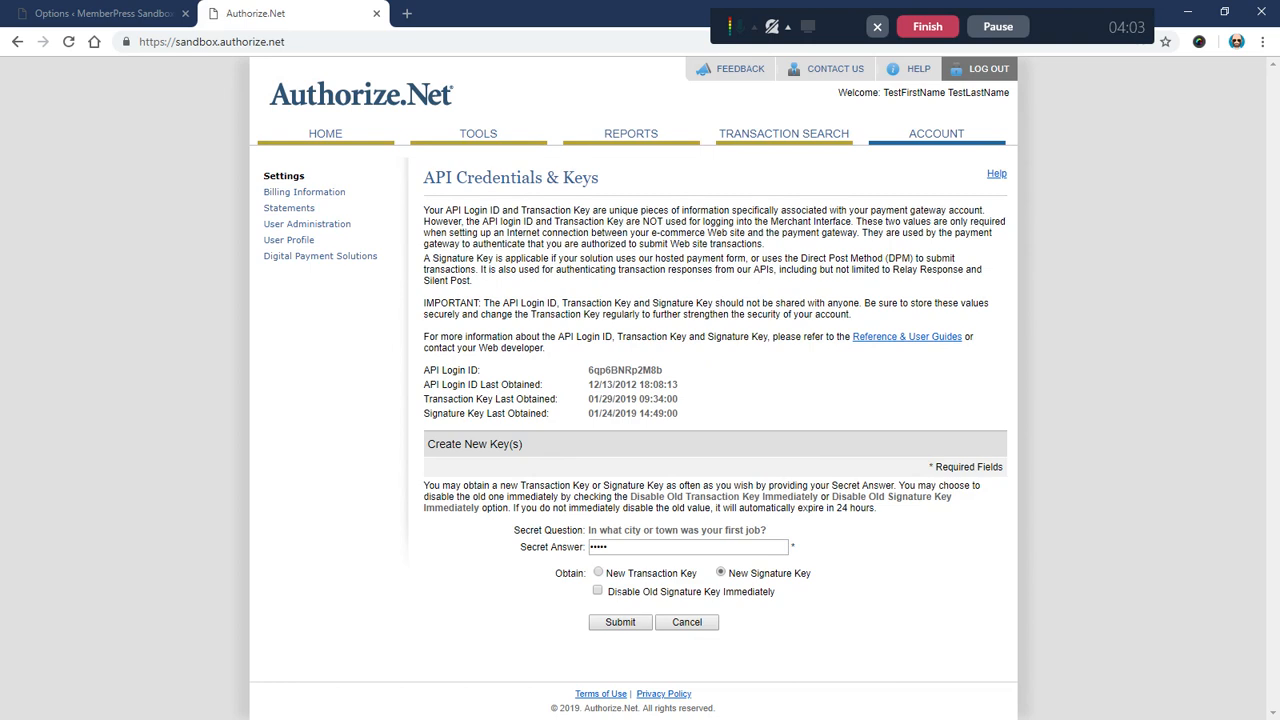
{"action": "left_click", "coordinate": [621, 625]}
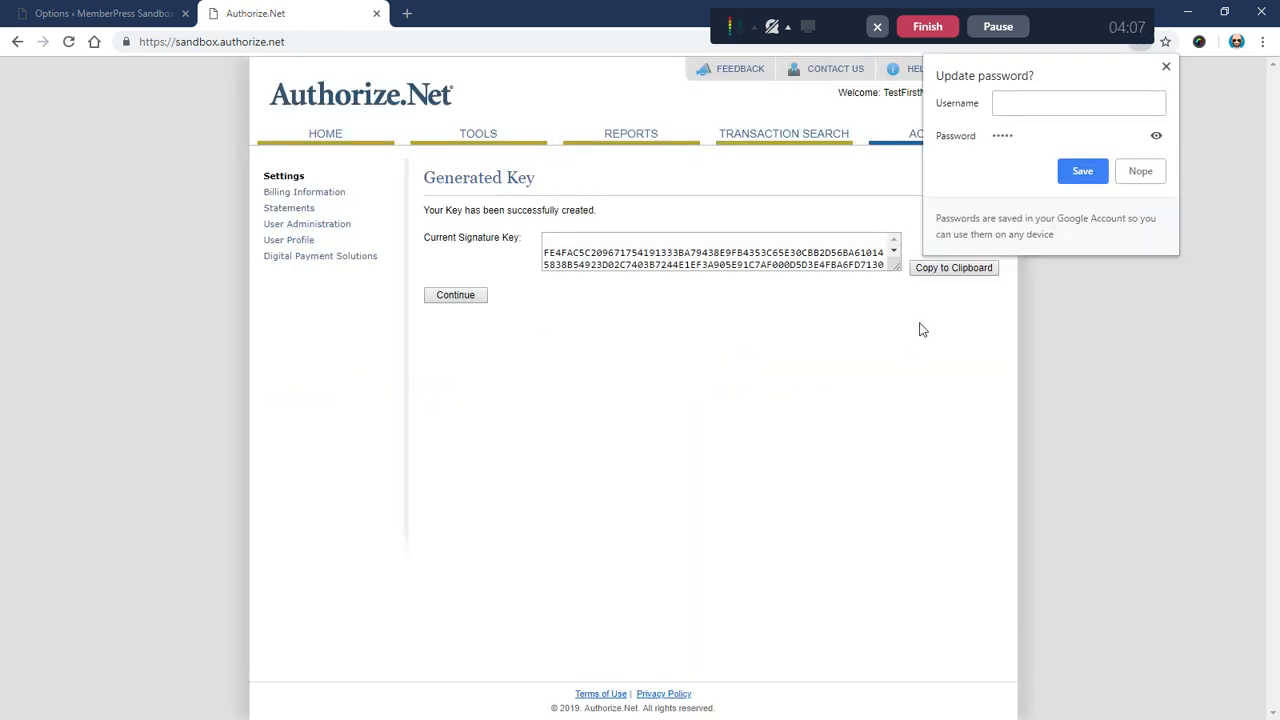
Step: Select and copy the full generated signature key
{"action": "left_click", "coordinate": [900, 348]}
{"action": "left_click", "coordinate": [940, 268]}
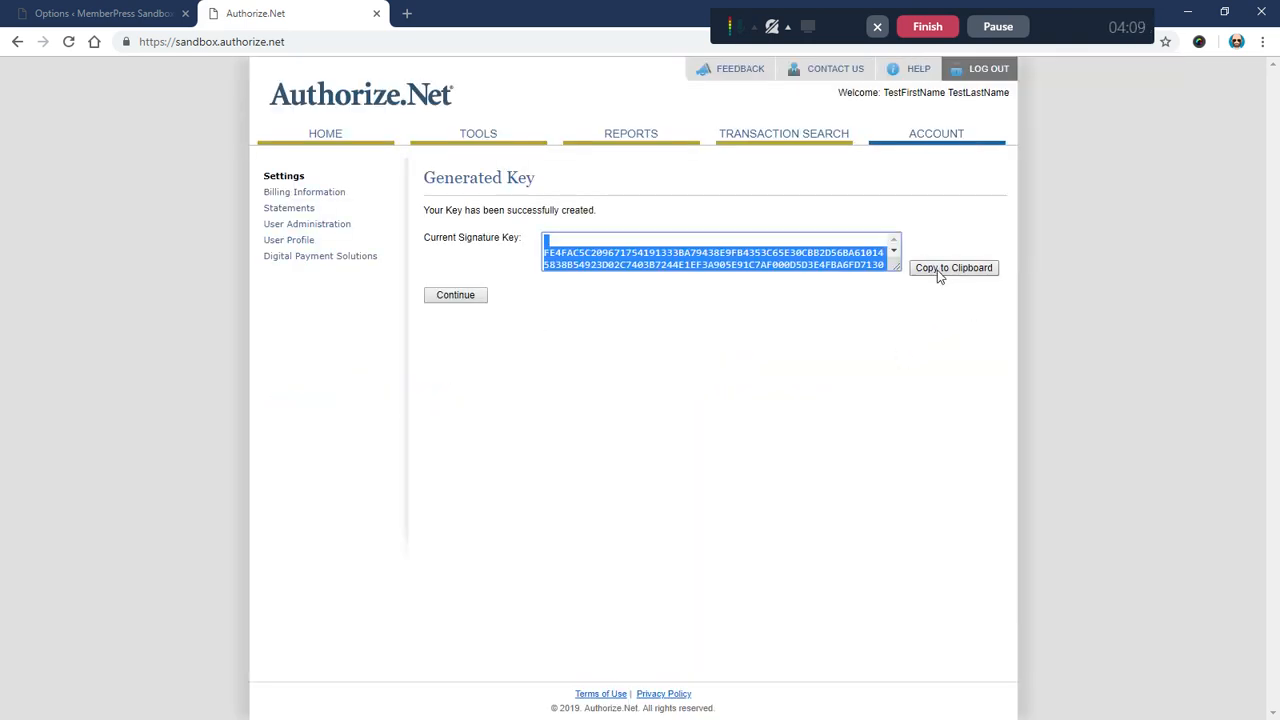
{"action": "left_click", "coordinate": [550, 262]}
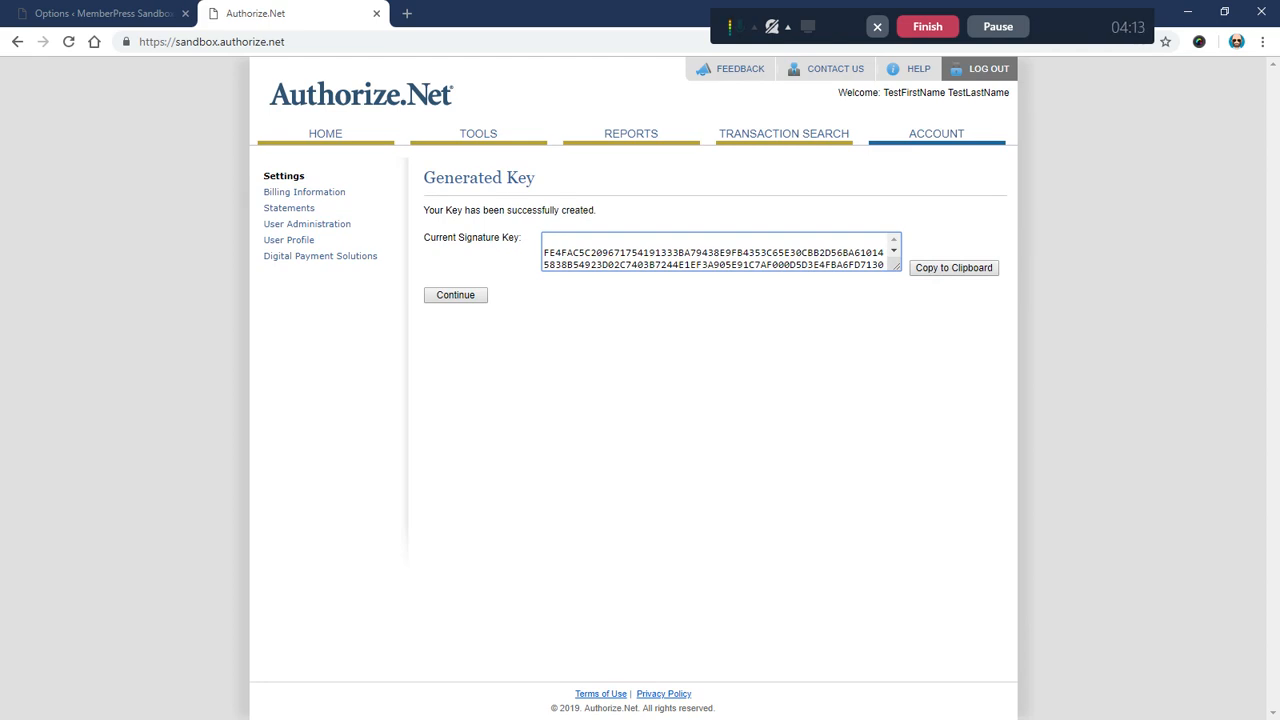
{"action": "left_click_drag", "start_coordinate": [545, 241], "coordinate": [548, 251]}
{"action": "left_click", "coordinate": [544, 254]}
{"action": "left_click_drag", "start_coordinate": [546, 253], "coordinate": [609, 265]}
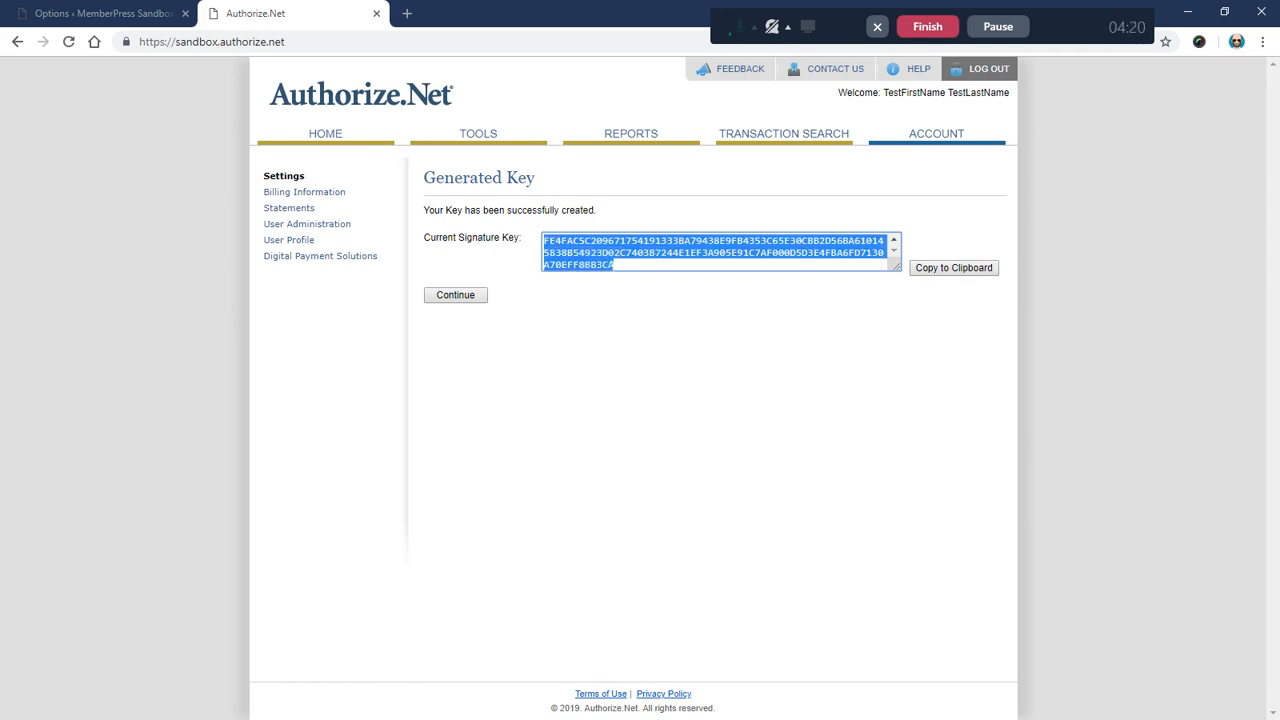
{"action": "right_click", "coordinate": [588, 253]}
{"action": "left_click", "coordinate": [612, 267]}
{"action": "left_click", "coordinate": [133, 14]}
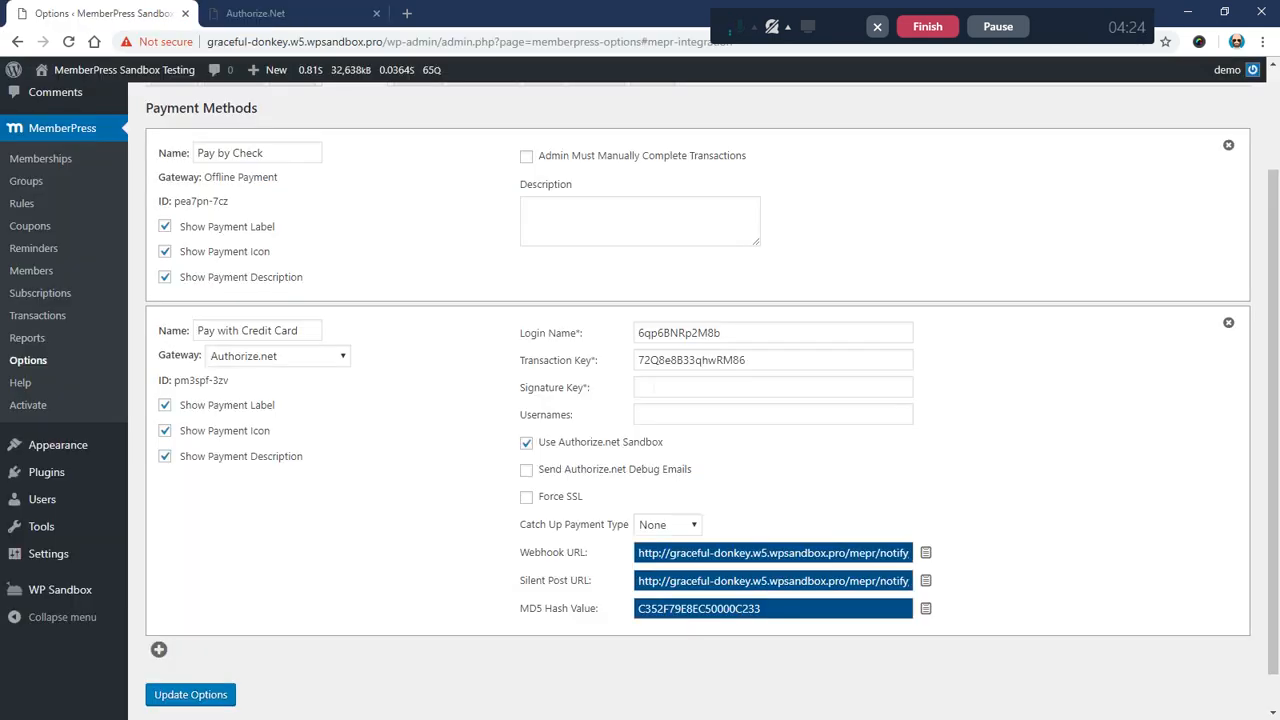
Step: Paste the new signature key into MemberPress's Signature Key field
{"action": "right_click", "coordinate": [652, 387]}
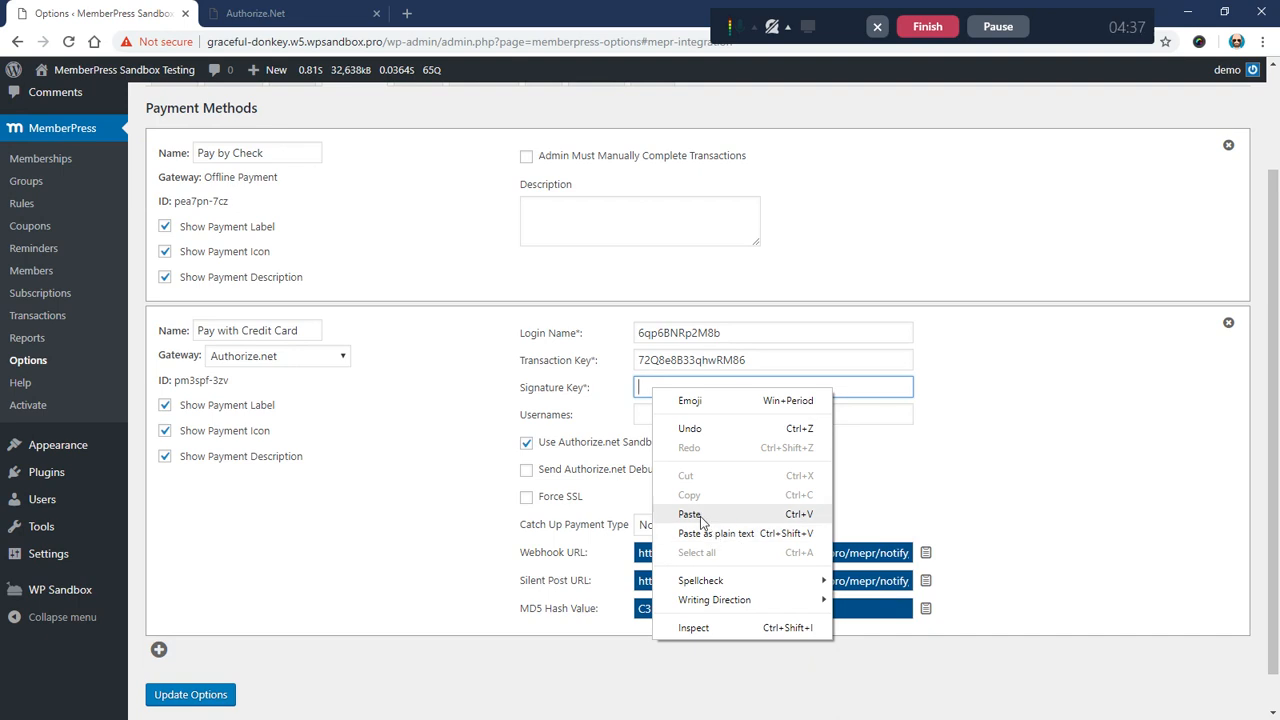
{"action": "left_click", "coordinate": [760, 533]}
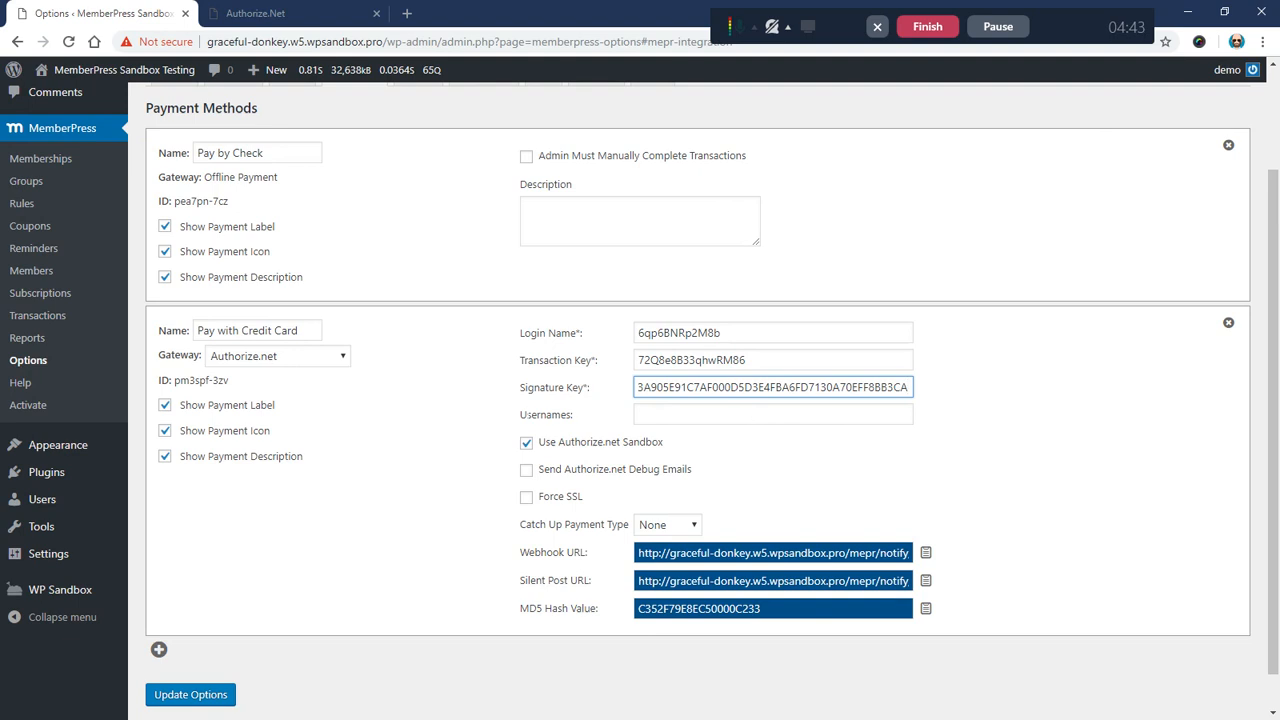
{"action": "double_click", "coordinate": [608, 416]}
{"action": "left_click", "coordinate": [606, 416]}
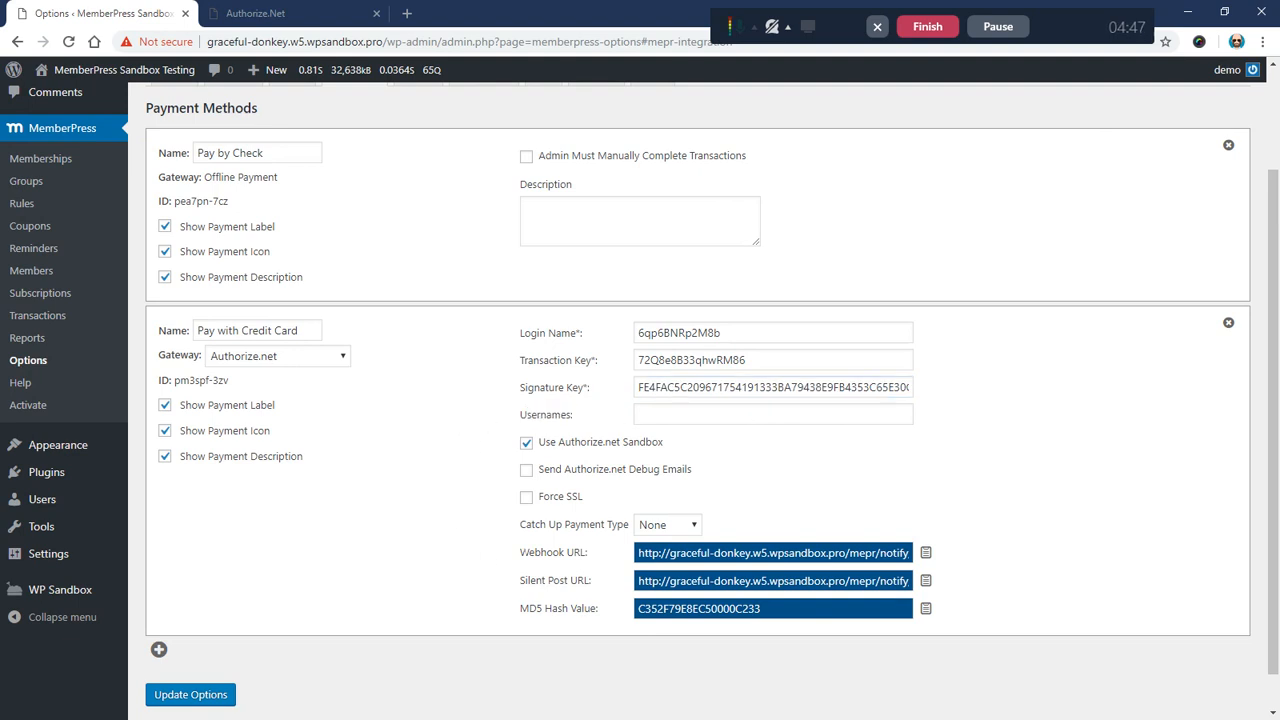
Step: Copy the Authorize.net gateway's Webhook URL from MemberPress
{"action": "left_click_drag", "start_coordinate": [518, 552], "coordinate": [598, 562]}
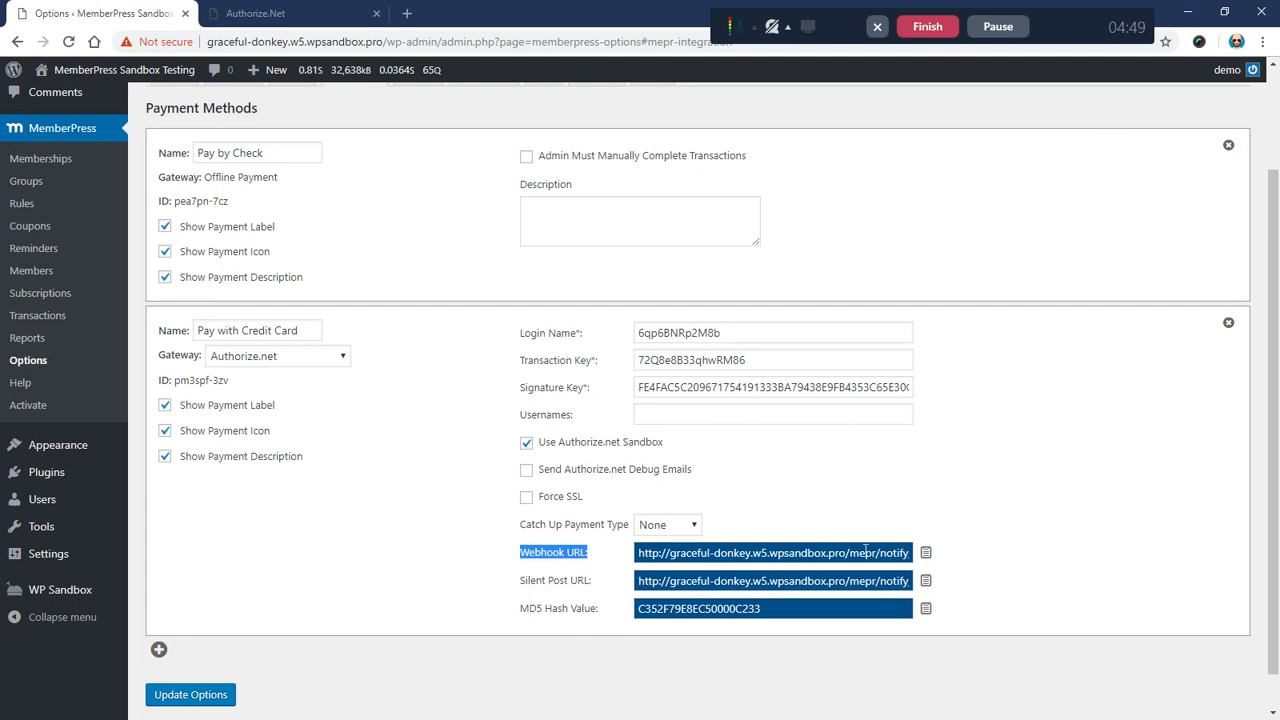
{"action": "left_click", "coordinate": [926, 555]}
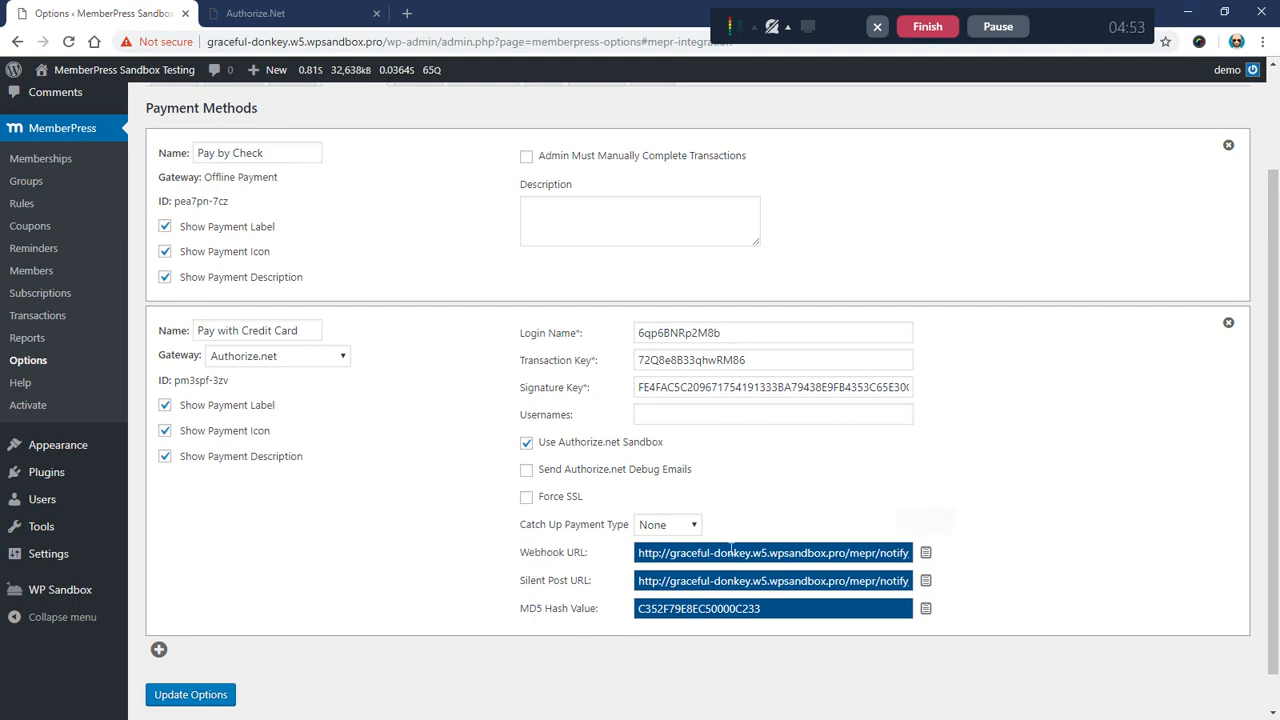
{"action": "left_click", "coordinate": [262, 13]}
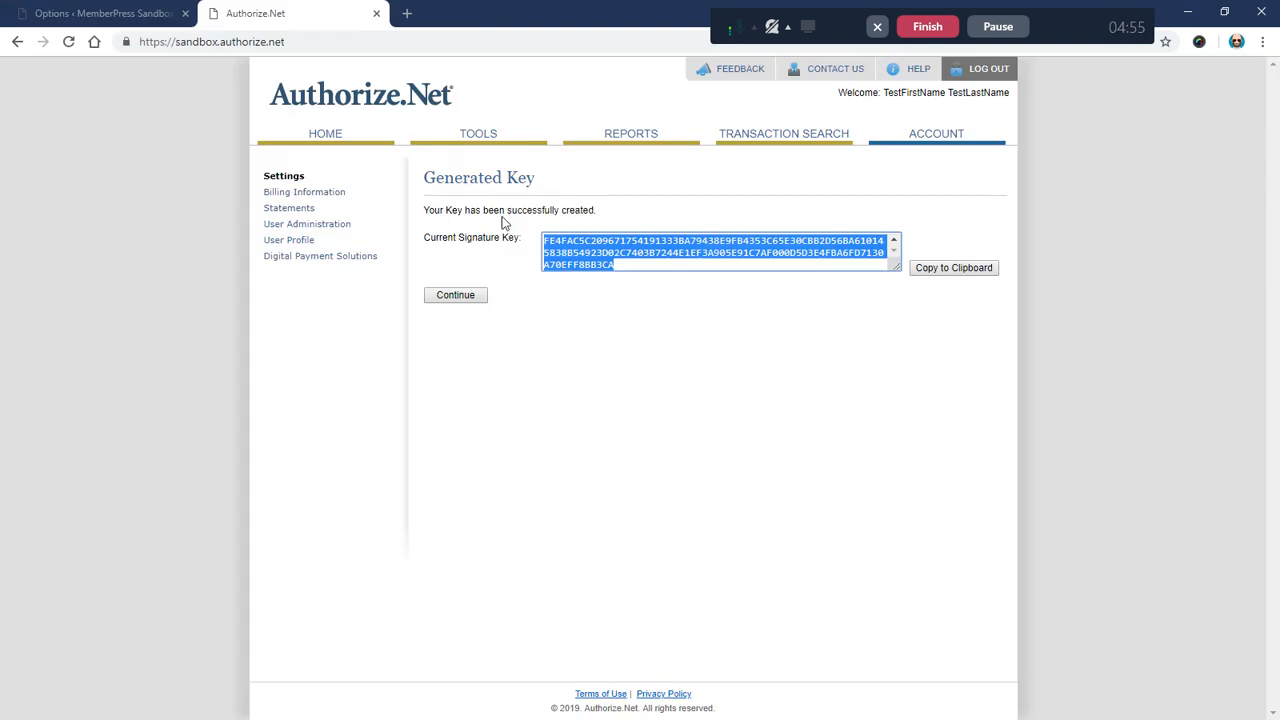
Step: Continue past the generated key, open Webhooks settings and start a new endpoint
{"action": "left_click", "coordinate": [463, 296]}
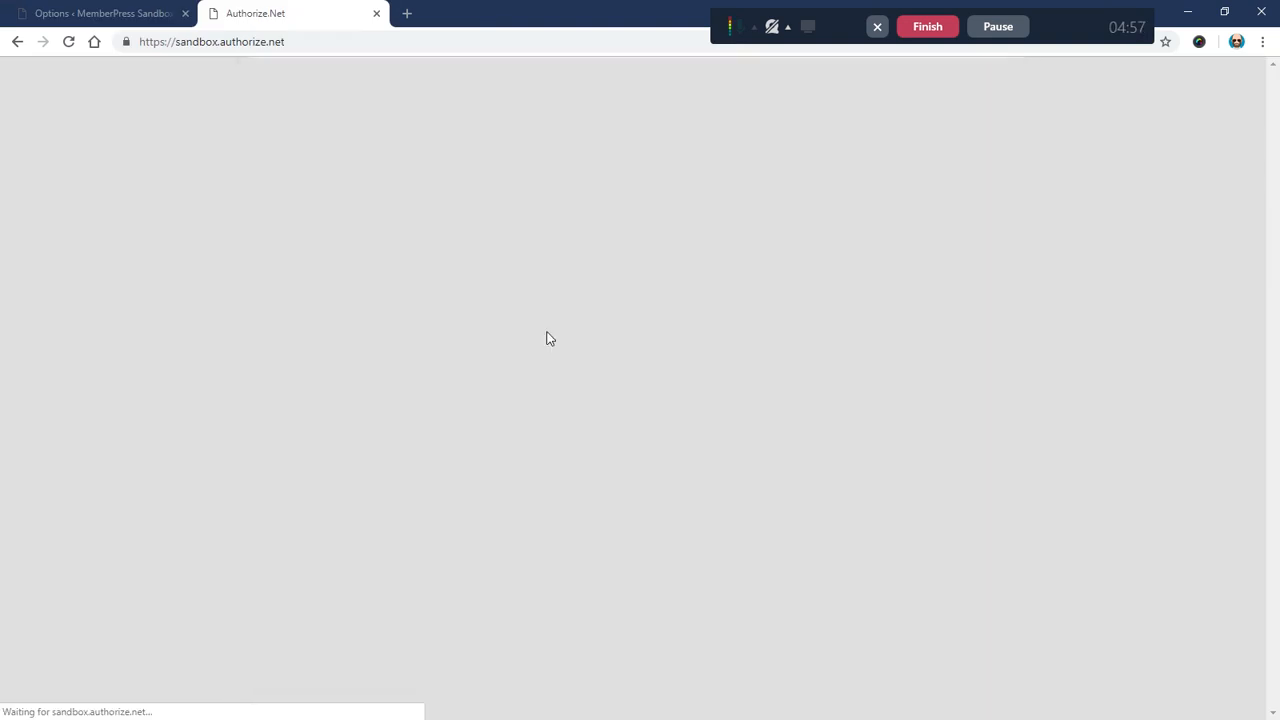
{"action": "scroll", "coordinate": [653, 376], "scroll_direction": "down", "scroll_amount": 1}
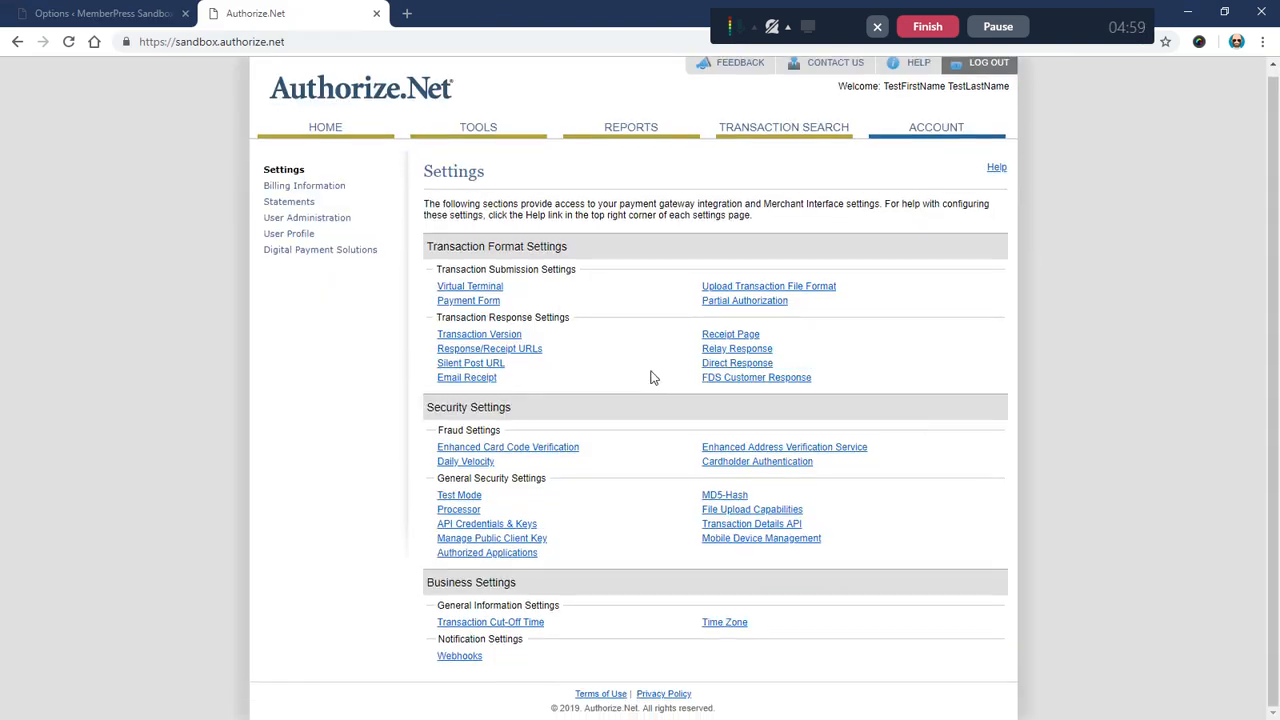
{"action": "left_click_drag", "start_coordinate": [488, 664], "coordinate": [460, 657]}
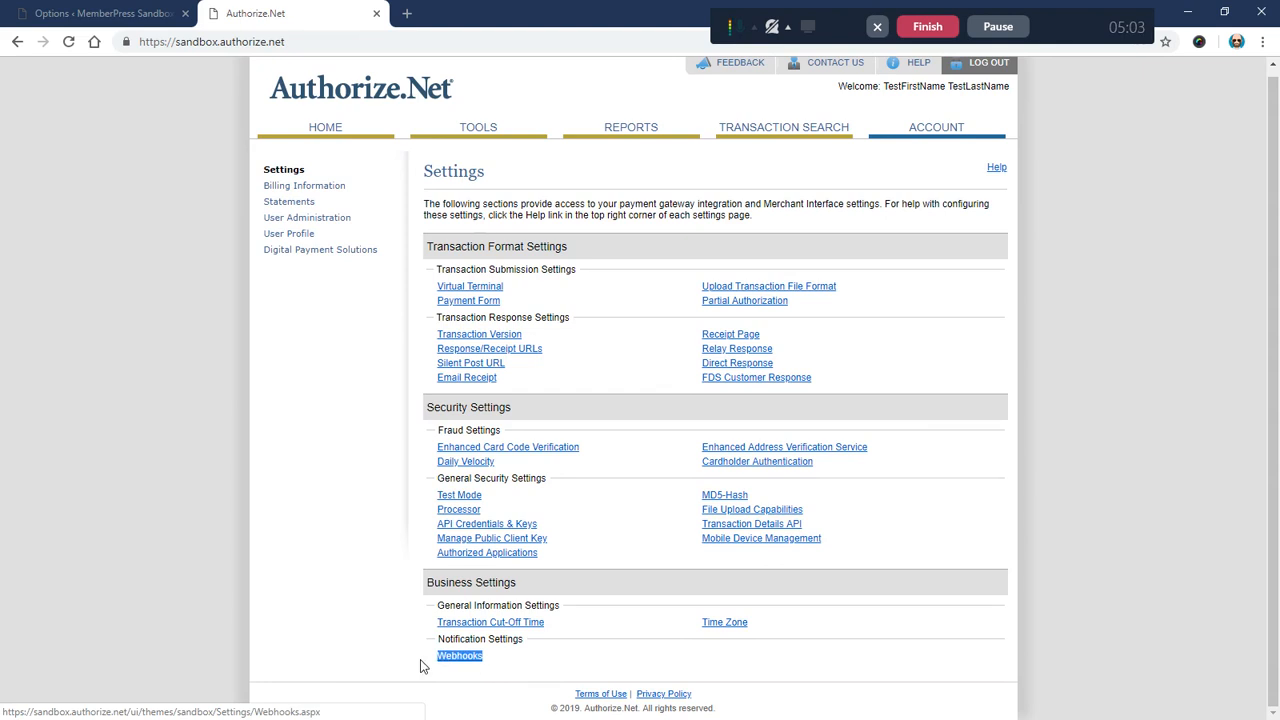
{"action": "left_click", "coordinate": [458, 656]}
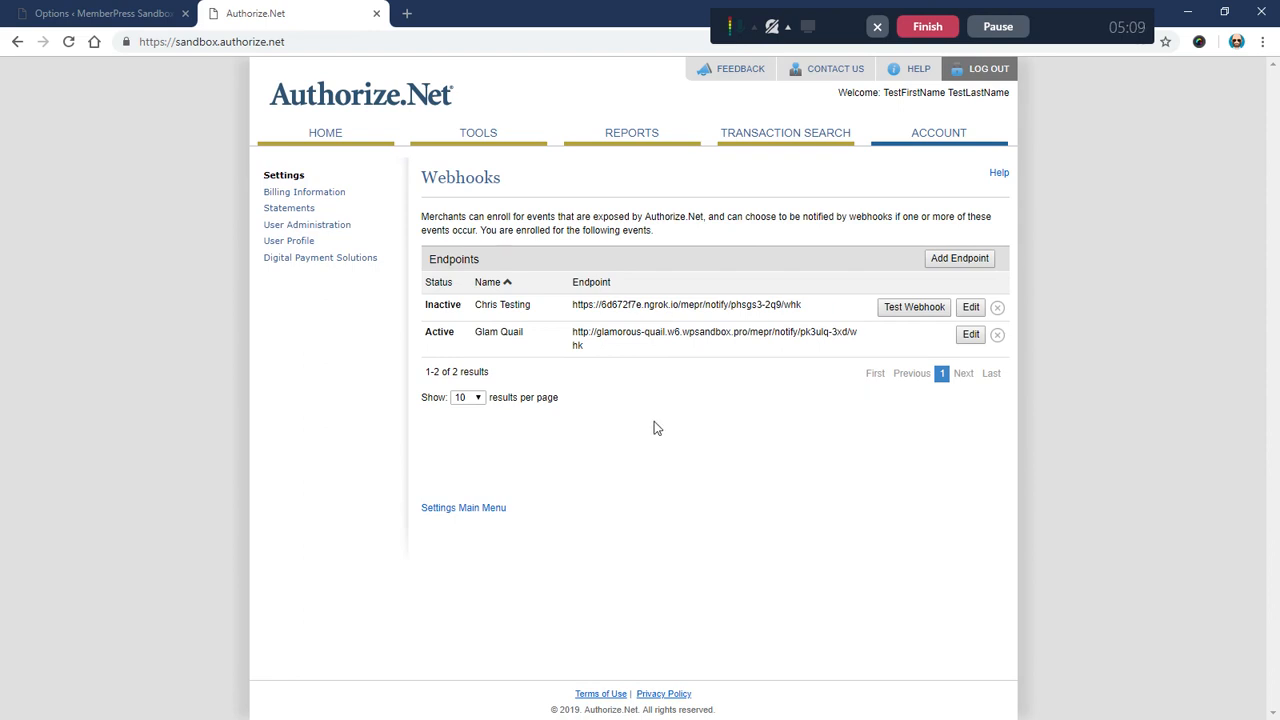
{"action": "left_click", "coordinate": [937, 264]}
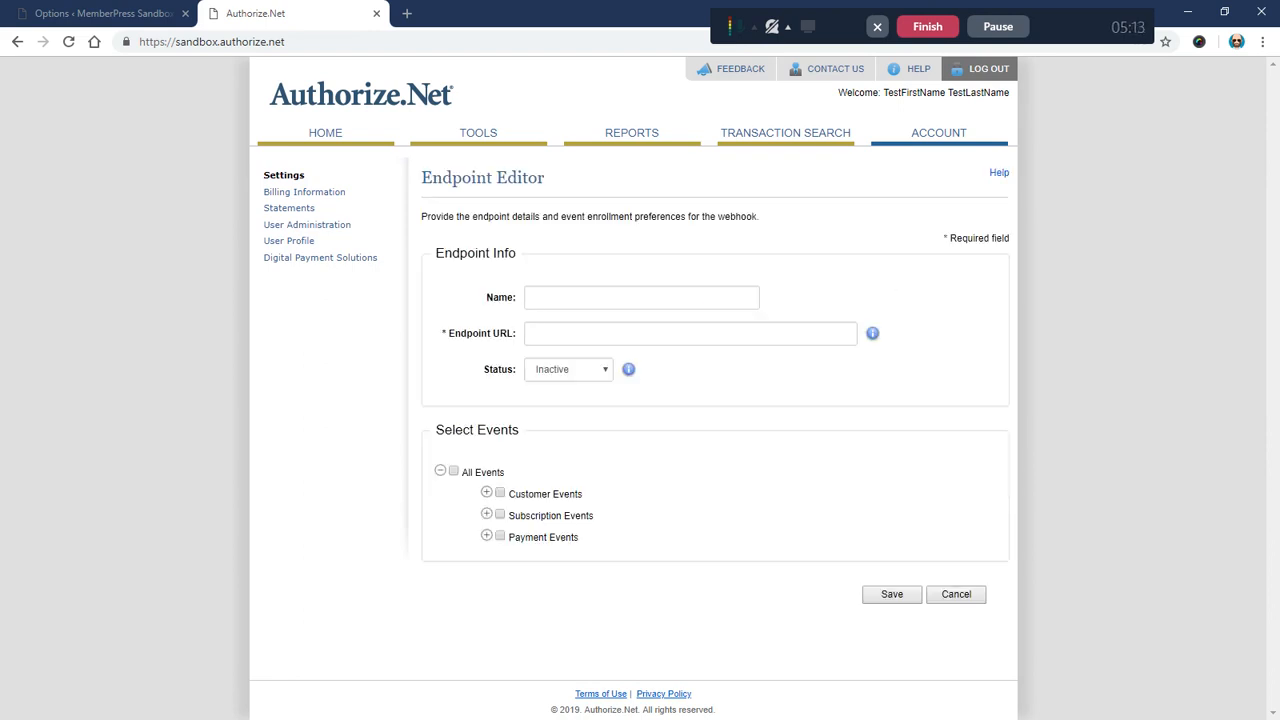
Step: Name the endpoint 'MemberPress Webhook' and paste the MemberPress webhook URL as plain text
{"action": "left_click", "coordinate": [534, 298]}
{"action": "type", "text": "T"}
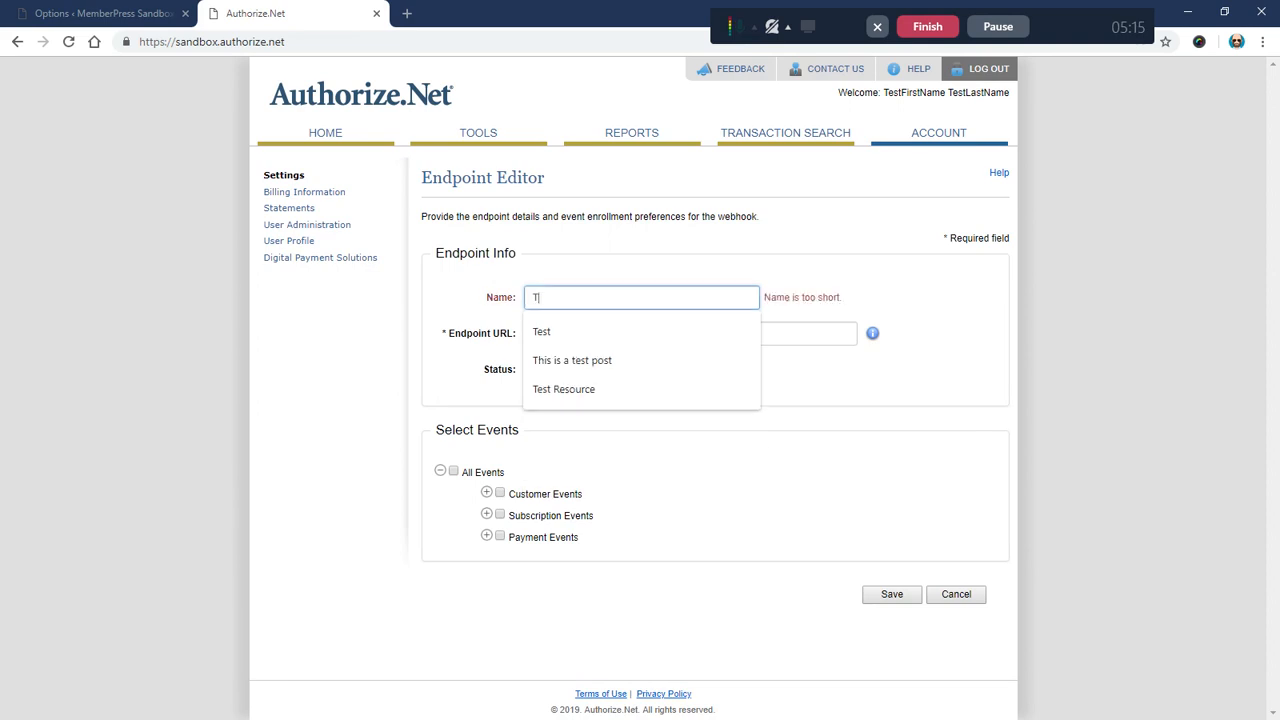
{"action": "type", "text": "est Webhoo"}
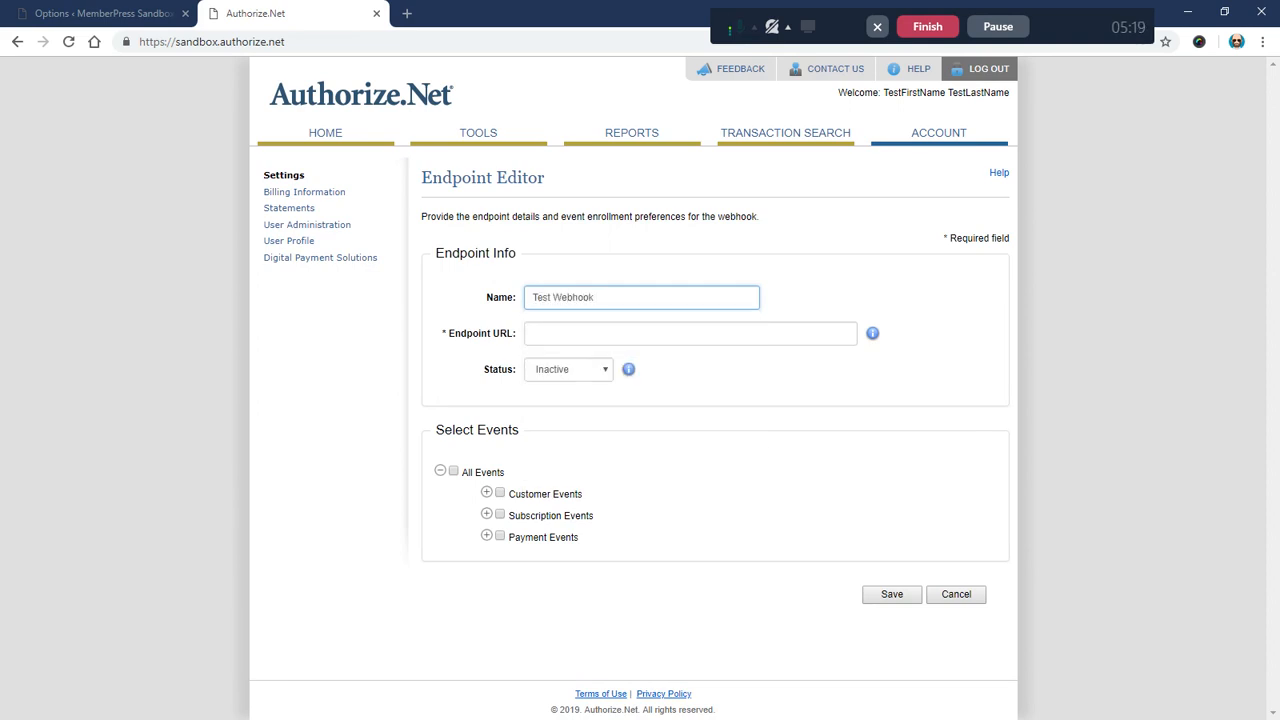
{"action": "type", "text": "k"}
{"action": "left_click_drag", "start_coordinate": [555, 297], "coordinate": [502, 296]}
{"action": "type", "text": "MemberPress"}
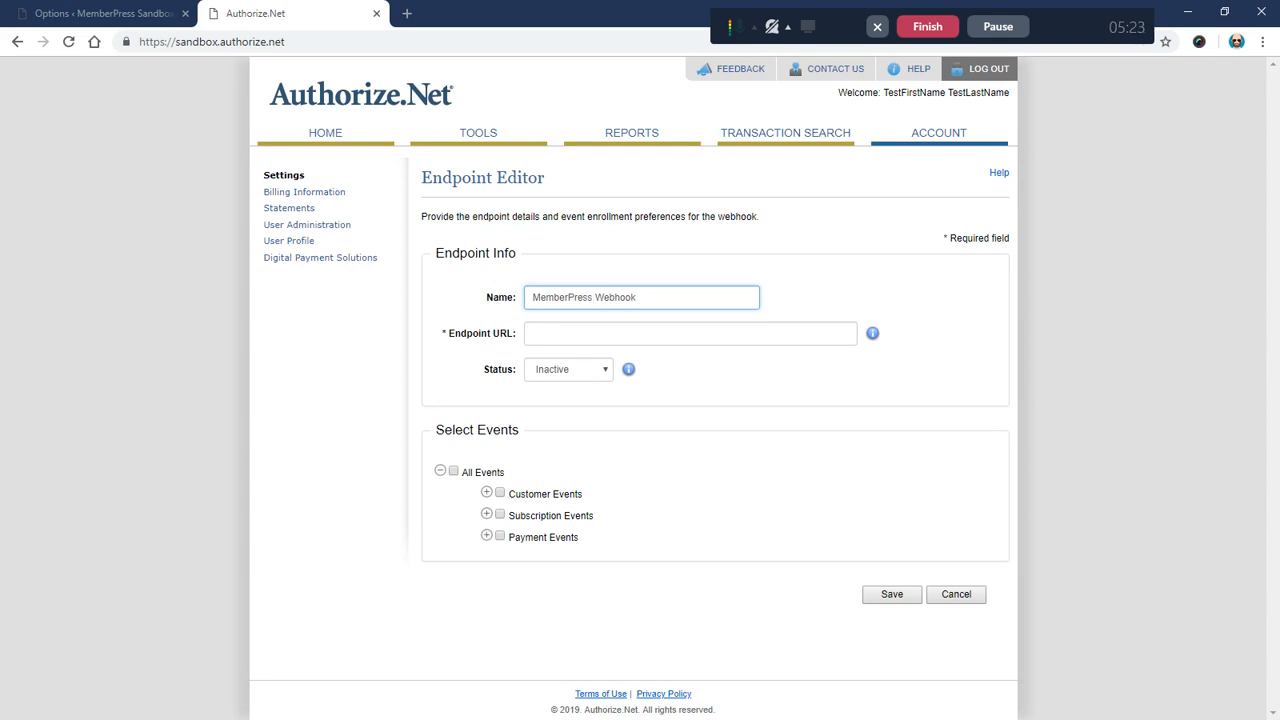
{"action": "right_click", "coordinate": [545, 336]}
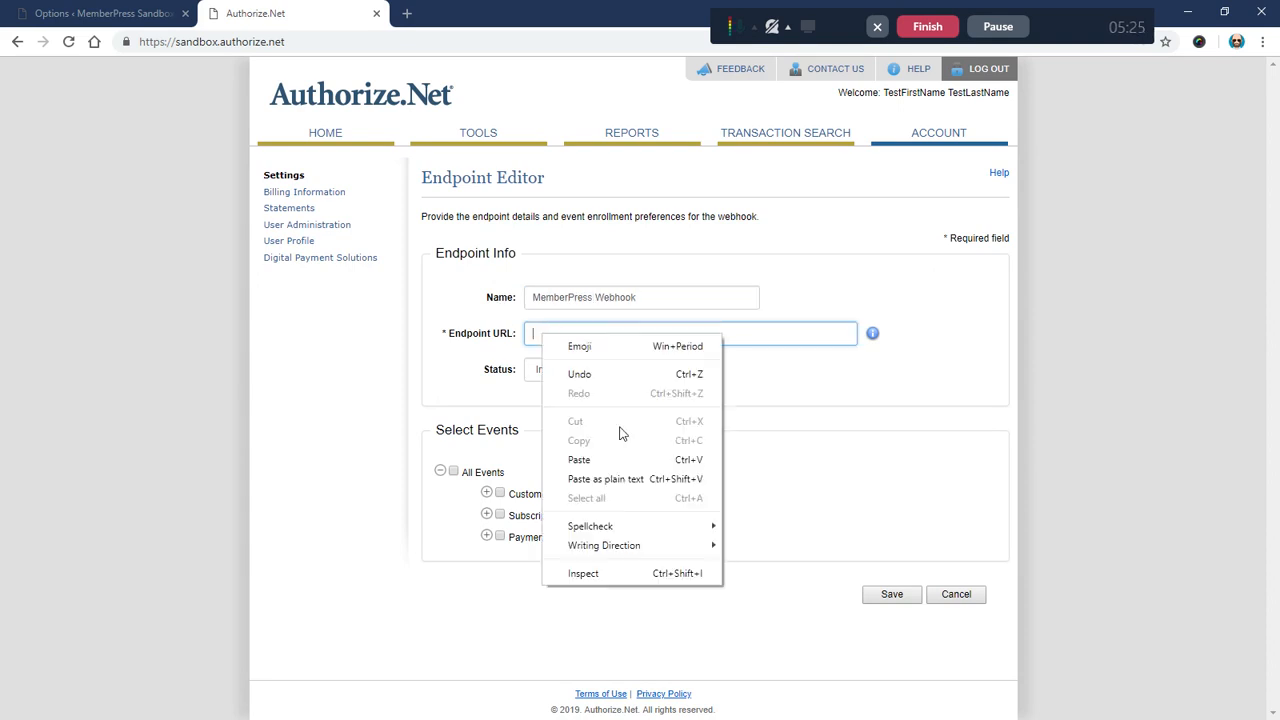
{"action": "left_click", "coordinate": [626, 480]}
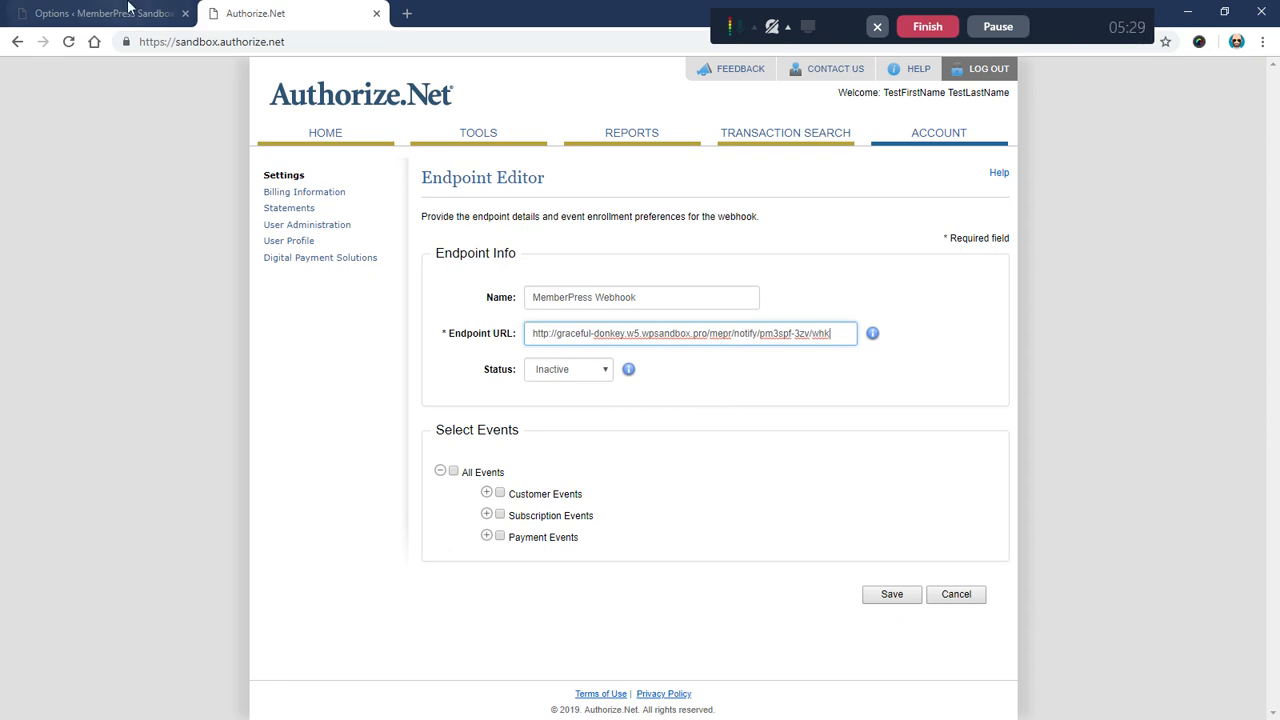
Step: Verify the pasted endpoint URL contains the MemberPress gateway ID pm3spf-3zv
{"action": "left_click", "coordinate": [100, 13]}
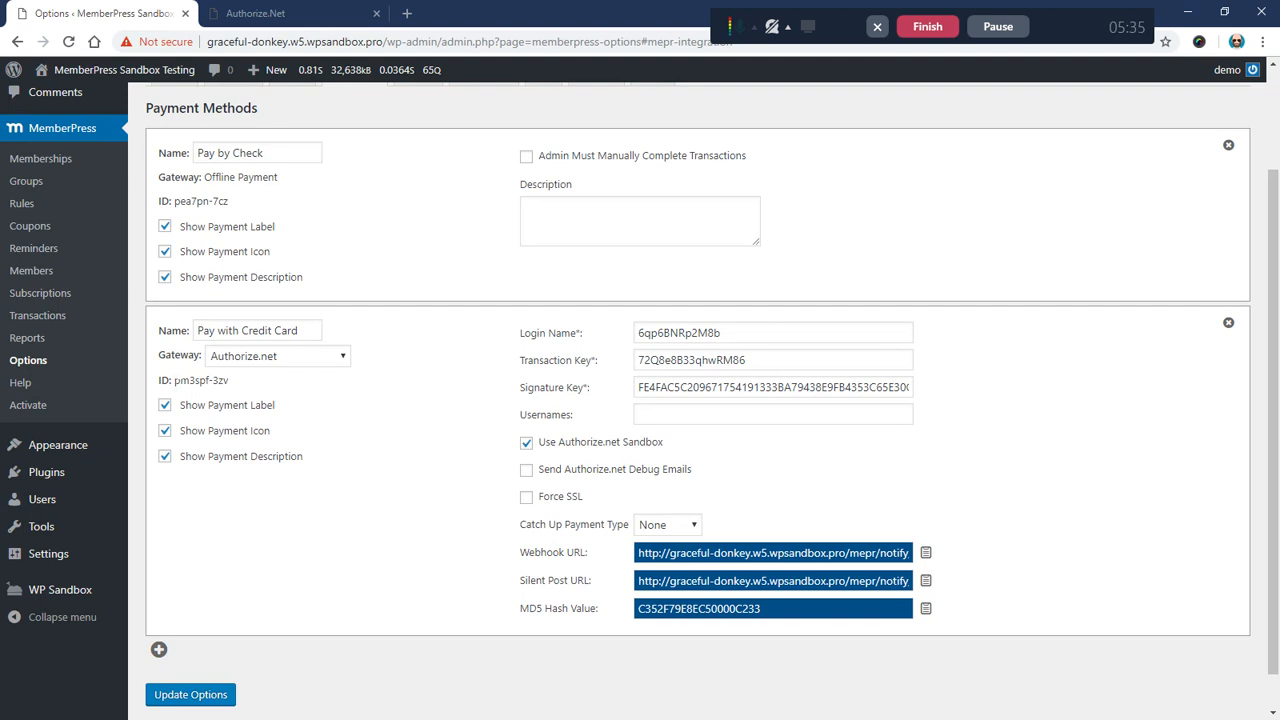
{"action": "left_click_drag", "start_coordinate": [174, 381], "coordinate": [231, 381]}
{"action": "left_click", "coordinate": [297, 13]}
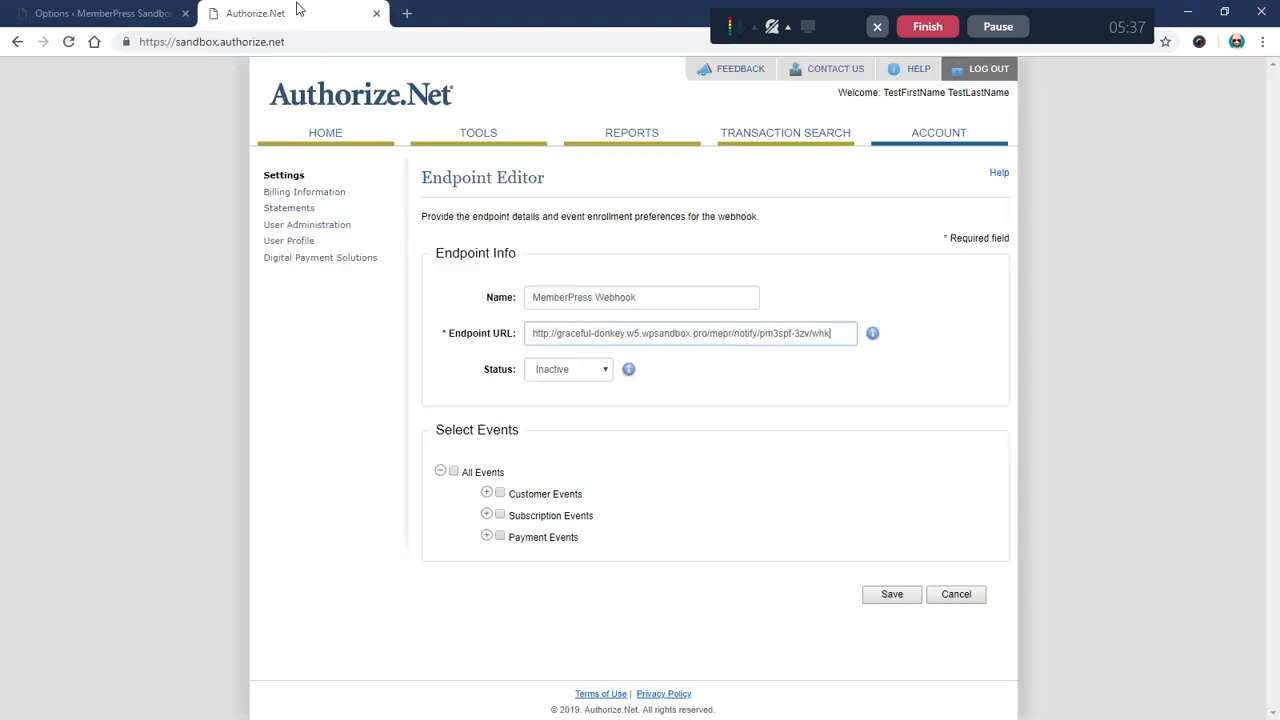
{"action": "left_click_drag", "start_coordinate": [760, 333], "coordinate": [810, 354]}
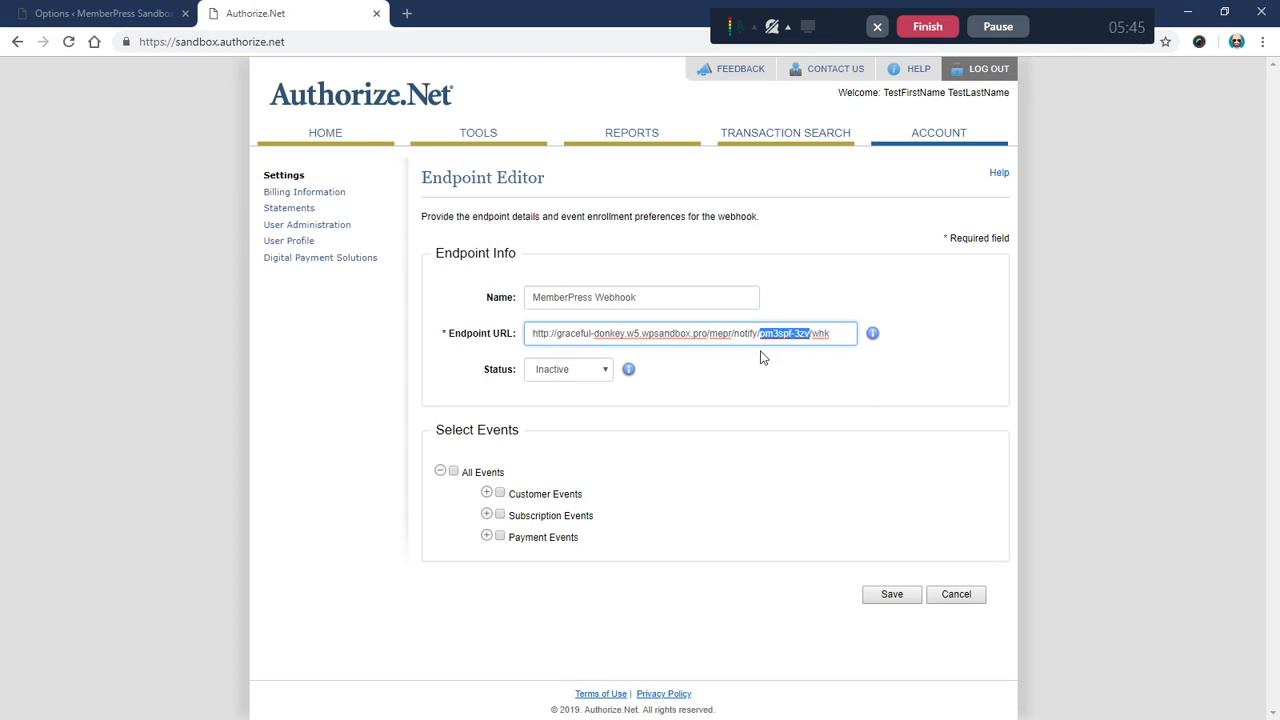
{"action": "key", "text": "ctrl+c"}
{"action": "key", "text": "Left"}
{"action": "key", "text": "shift+Right"}
{"action": "key", "text": "shift+Right"}
{"action": "key", "text": "shift+Right"}
{"action": "key", "text": "shift+Right"}
{"action": "key", "text": "shift+Right"}
{"action": "key", "text": "shift+Right"}
{"action": "key", "text": "shift+Right"}
{"action": "key", "text": "shift+Right"}
{"action": "key", "text": "shift+Right"}
{"action": "key", "text": "shift+Right"}
{"action": "left_click", "coordinate": [720, 390]}
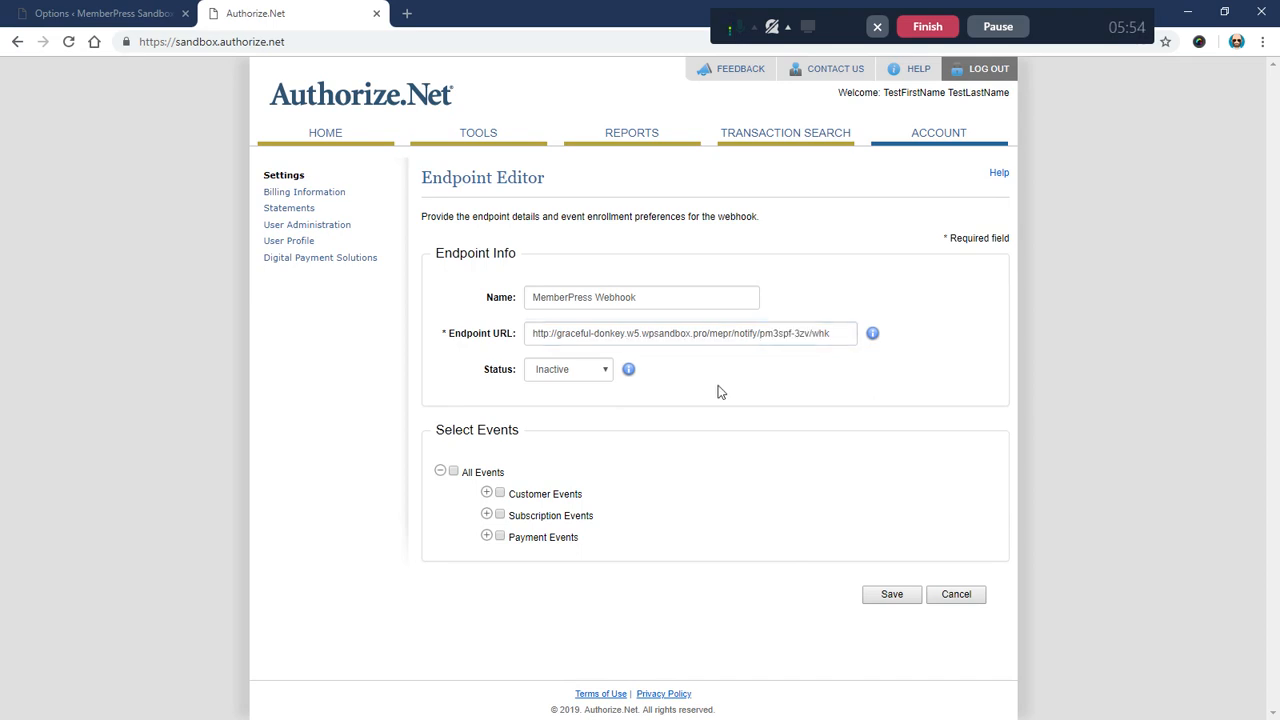
Step: Set the endpoint status to Active, subscribe to All Events, and save
{"action": "left_click", "coordinate": [572, 374]}
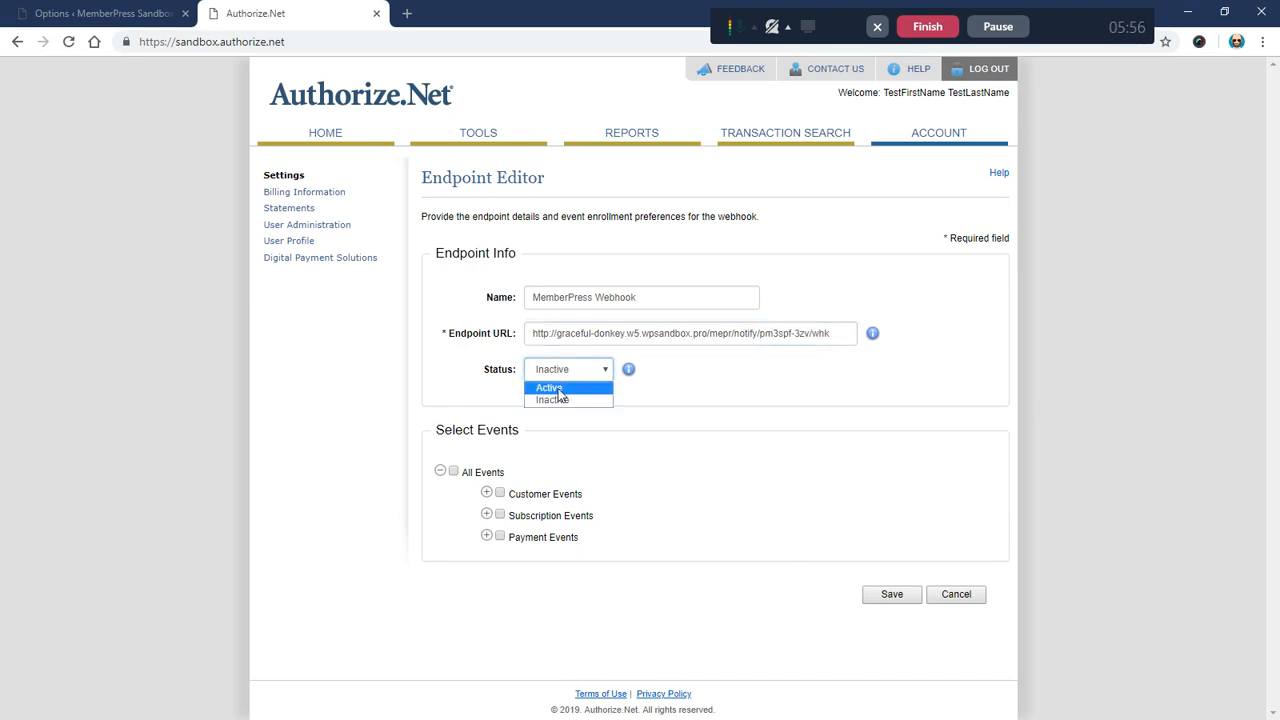
{"action": "left_click", "coordinate": [556, 389]}
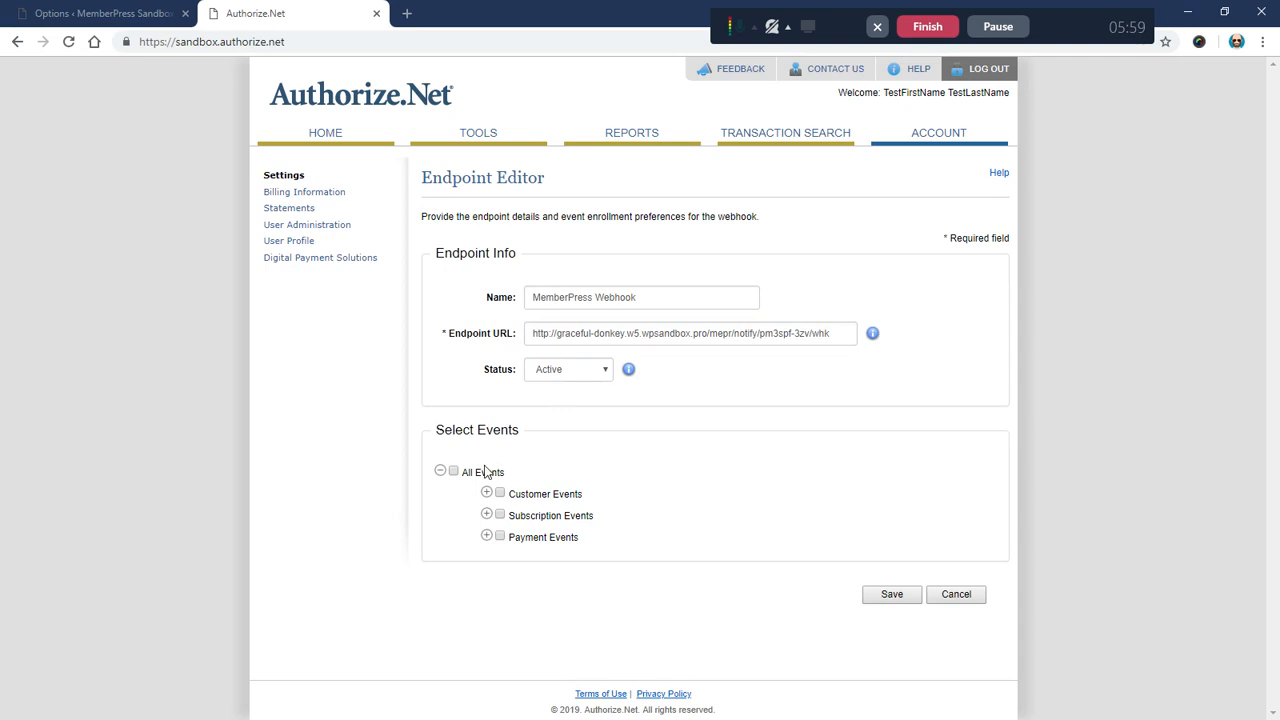
{"action": "left_click", "coordinate": [453, 472]}
{"action": "left_click_drag", "start_coordinate": [457, 477], "coordinate": [548, 480]}
{"action": "left_click", "coordinate": [548, 480]}
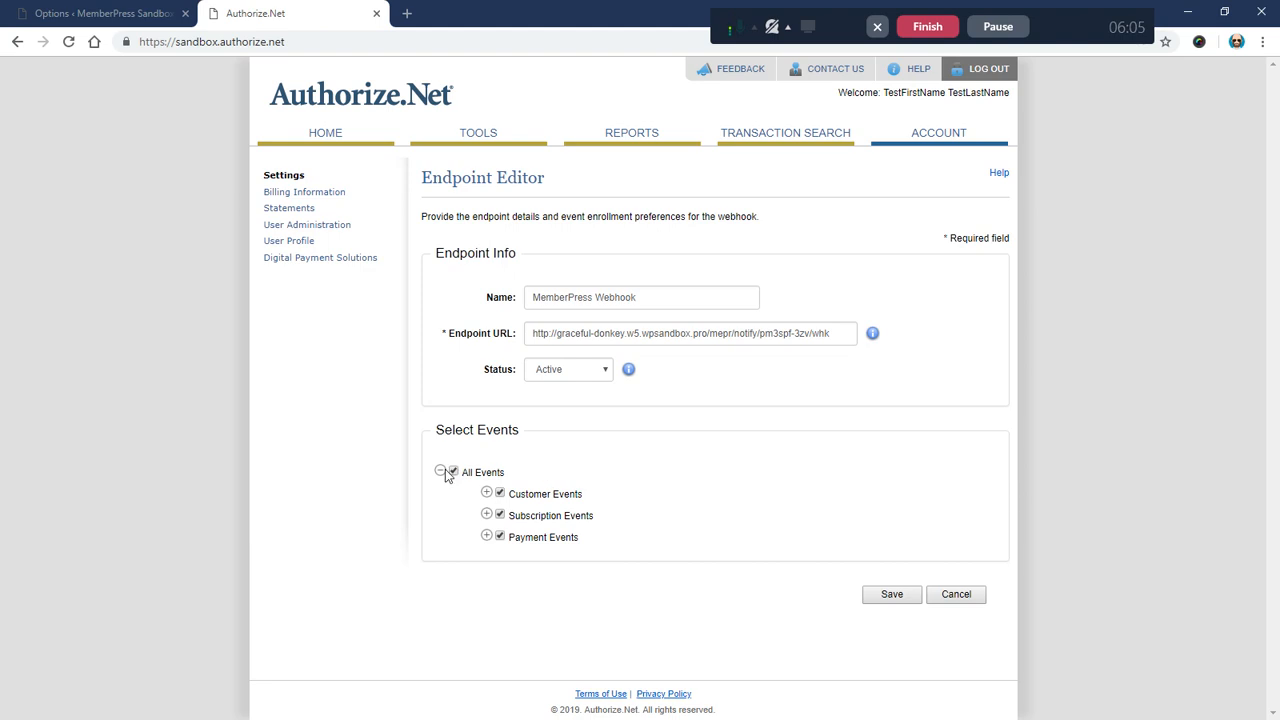
{"action": "left_click", "coordinate": [890, 599]}
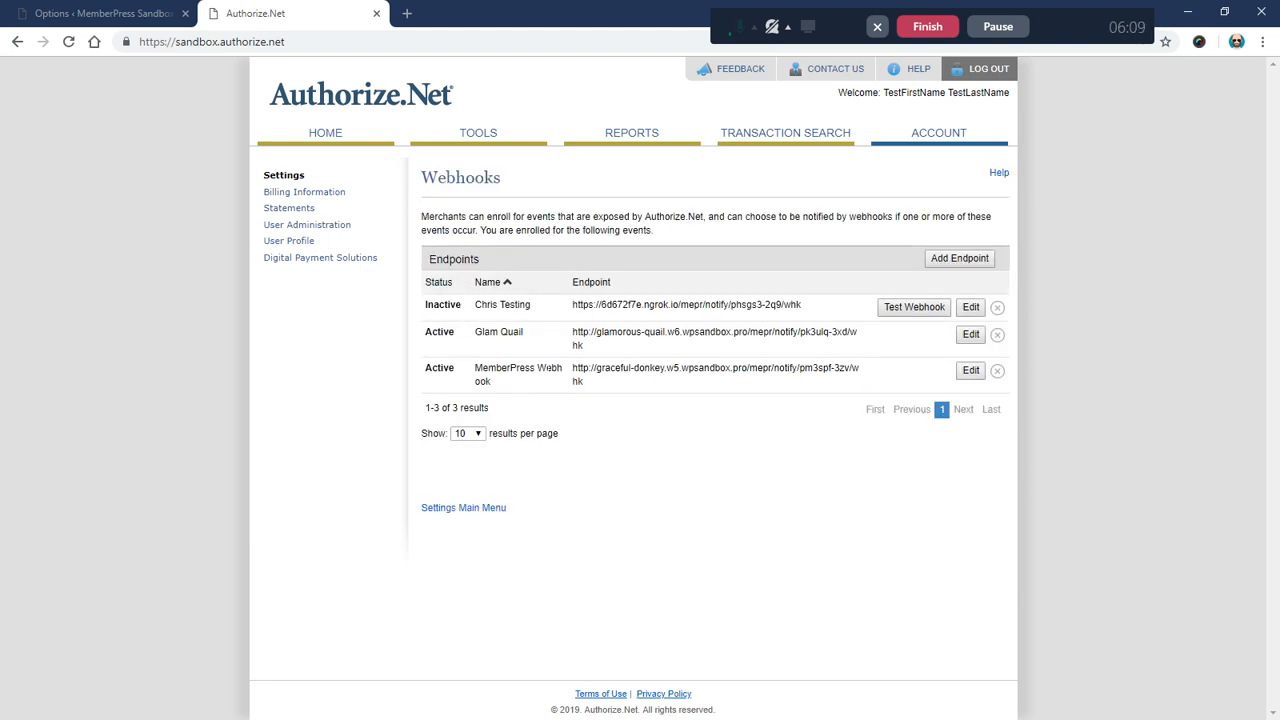
Step: Check the MemberPress Webhook row and its full notify URL in the Endpoints list
{"action": "left_click_drag", "start_coordinate": [474, 367], "coordinate": [588, 386]}
{"action": "left_click", "coordinate": [588, 386]}
{"action": "left_click_drag", "start_coordinate": [575, 370], "coordinate": [588, 386]}
{"action": "left_click", "coordinate": [588, 386]}
{"action": "triple_click", "coordinate": [587, 387]}
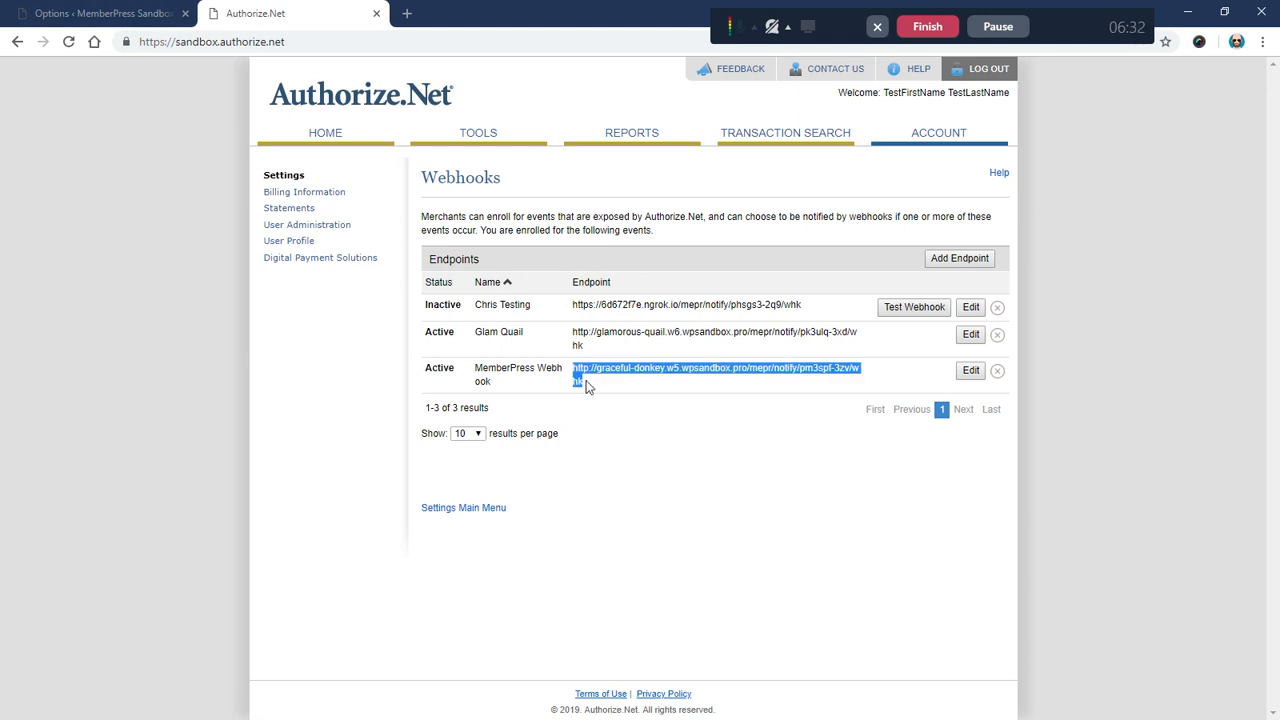
{"action": "left_click", "coordinate": [591, 390]}
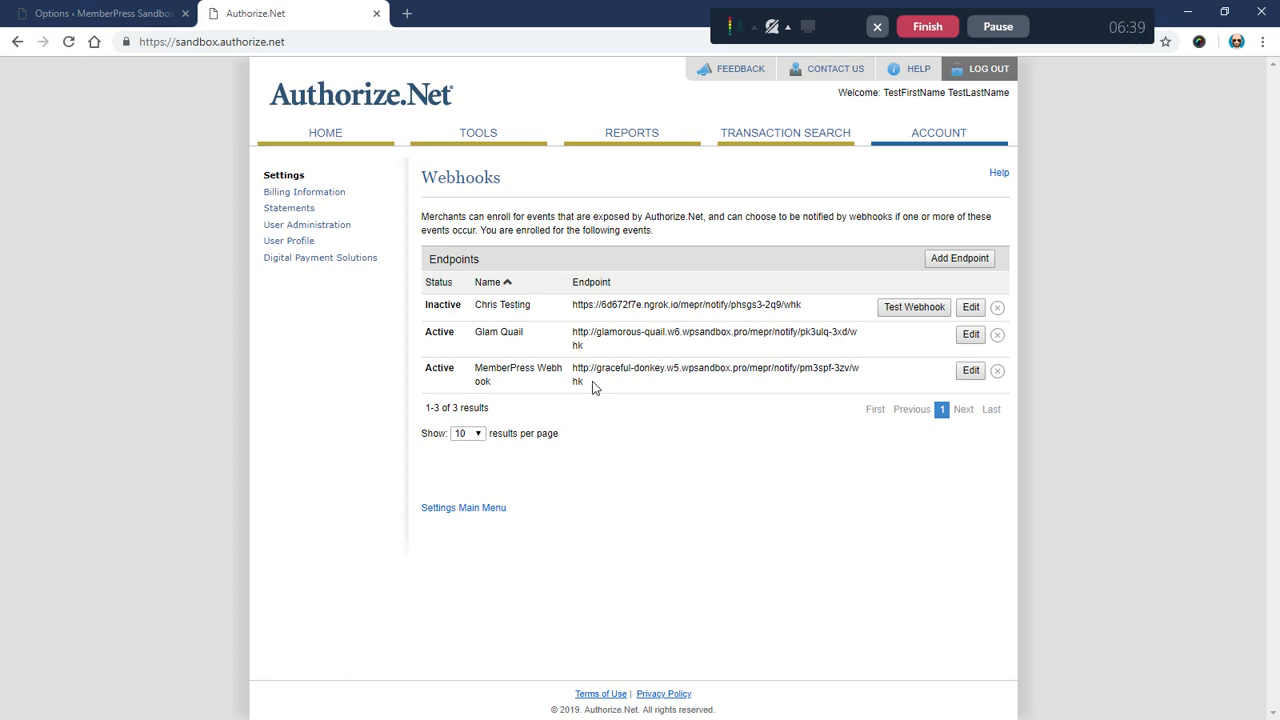
{"action": "left_click", "coordinate": [101, 28]}
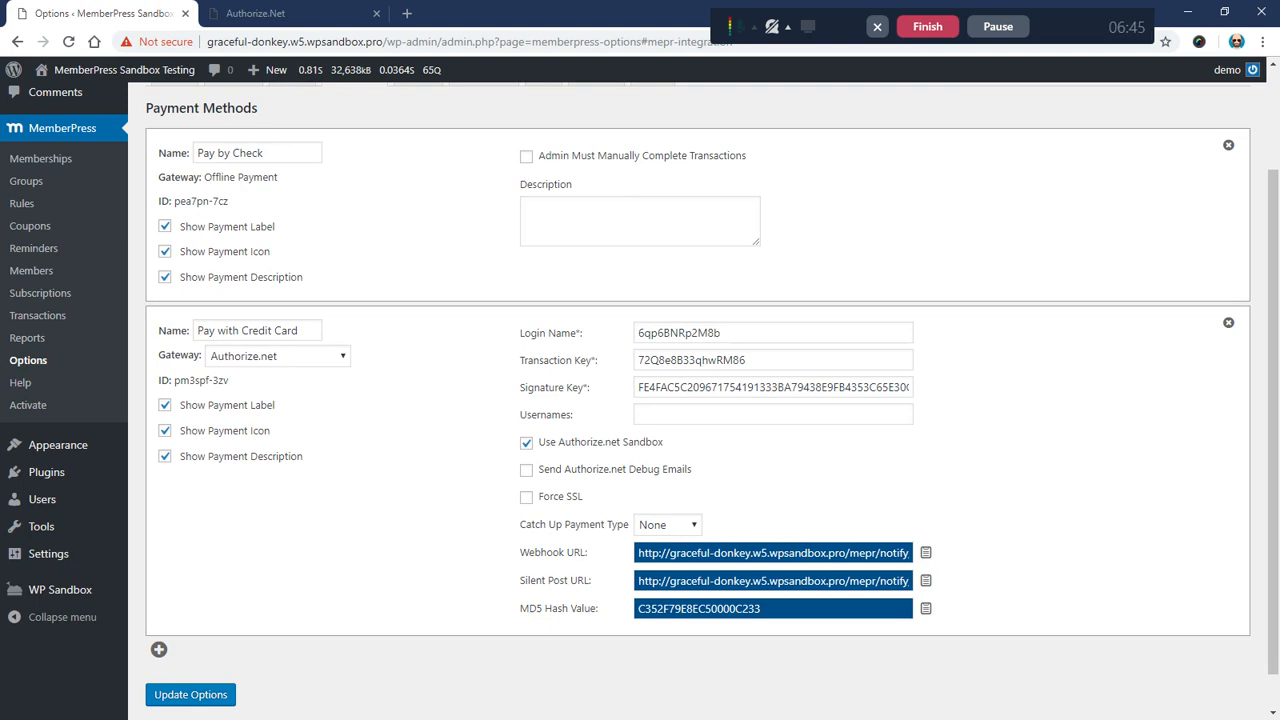
Step: Review the Authorize.net Webhook URL, Silent Post URL and MD5 Hash Value fields
{"action": "left_click_drag", "start_coordinate": [519, 580], "coordinate": [592, 581]}
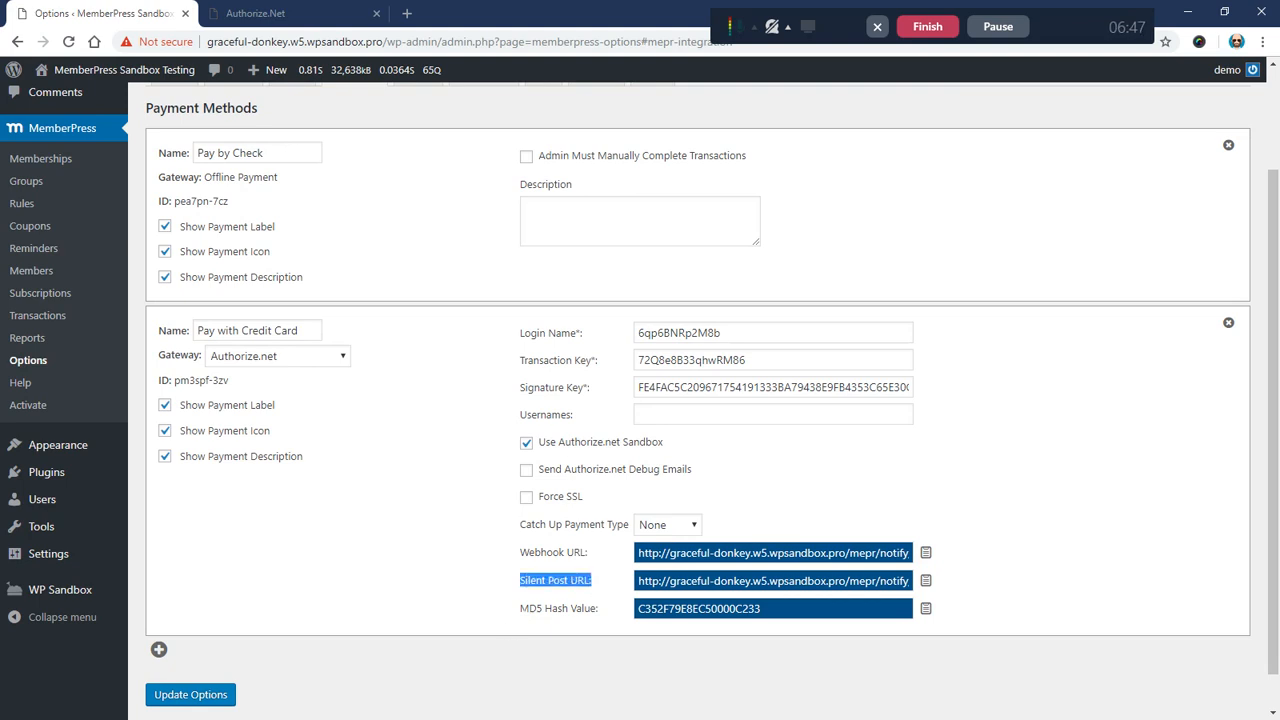
{"action": "left_click_drag", "start_coordinate": [519, 608], "coordinate": [605, 612]}
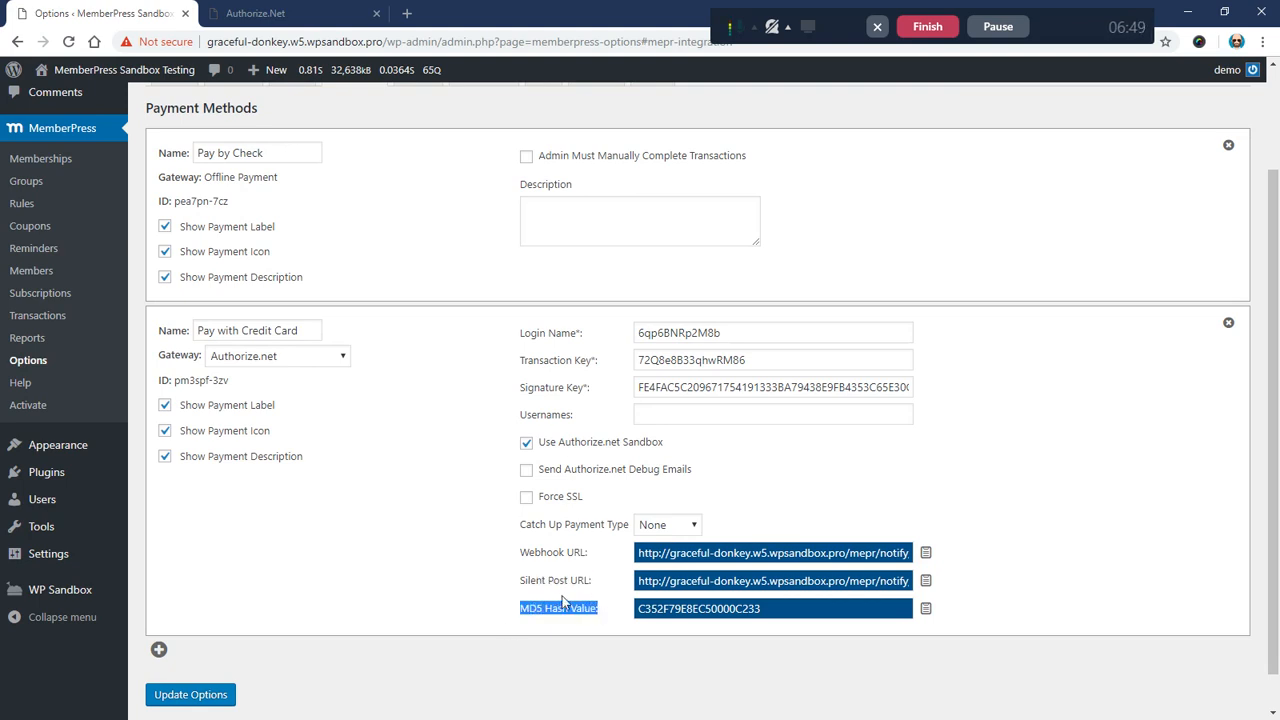
{"action": "left_click", "coordinate": [521, 582]}
{"action": "left_click_drag", "start_coordinate": [519, 580], "coordinate": [601, 592]}
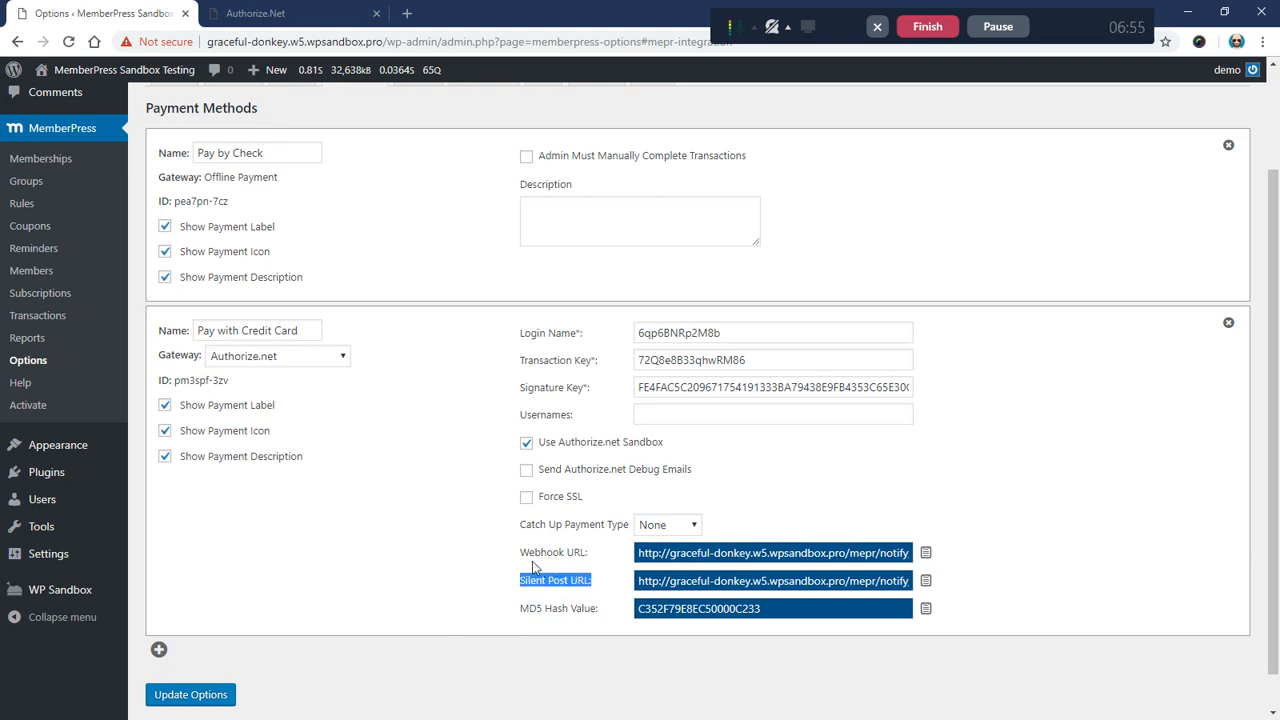
{"action": "left_click_drag", "start_coordinate": [519, 553], "coordinate": [586, 554]}
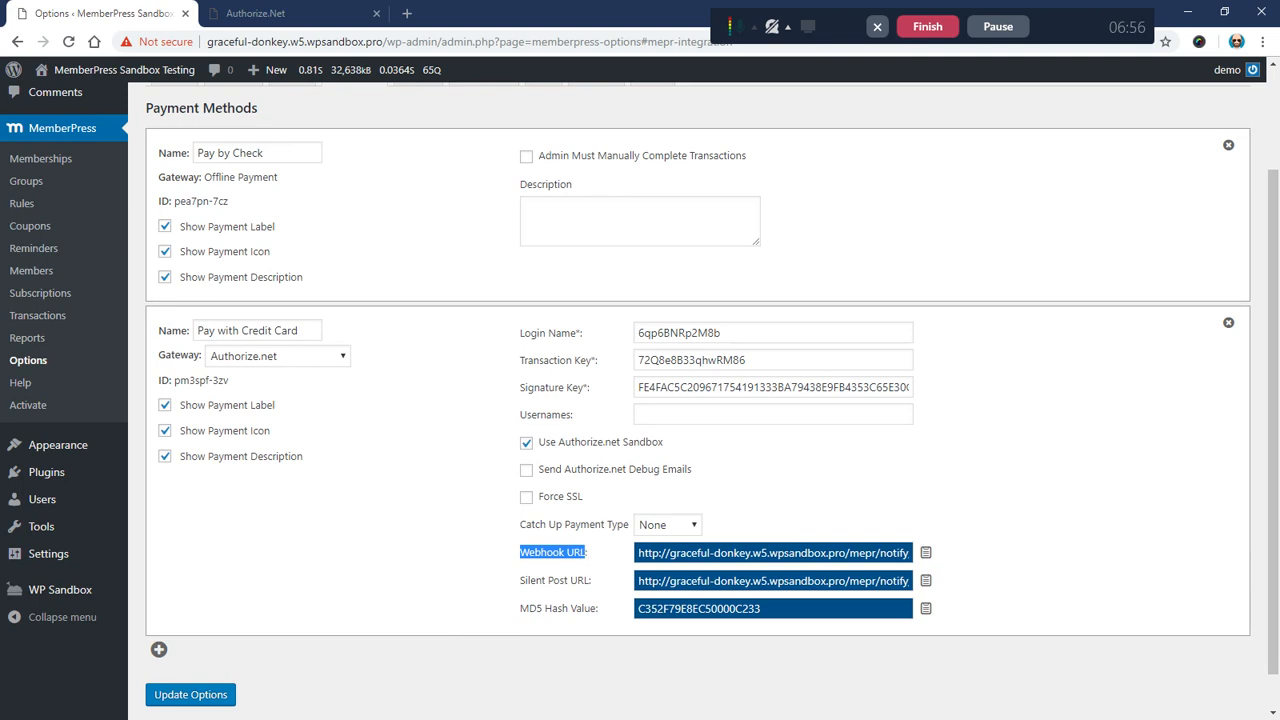
{"action": "left_click", "coordinate": [539, 565]}
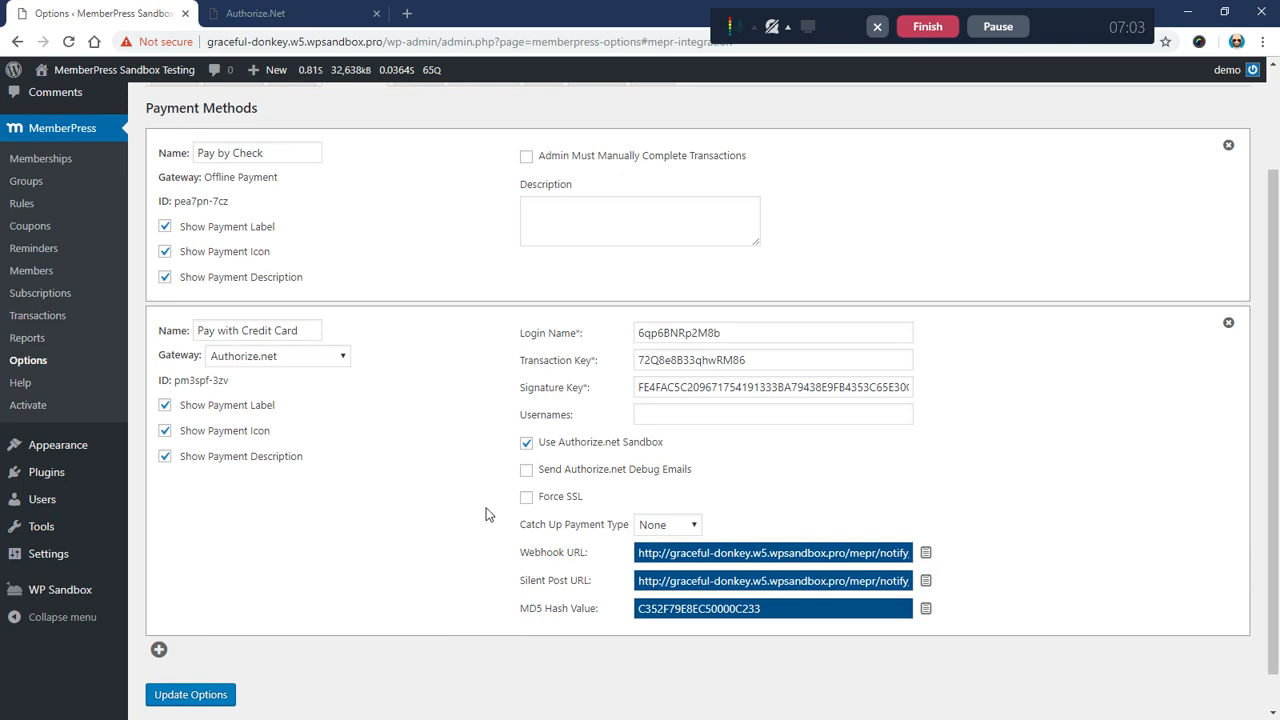
{"action": "left_click_drag", "start_coordinate": [519, 580], "coordinate": [595, 581]}
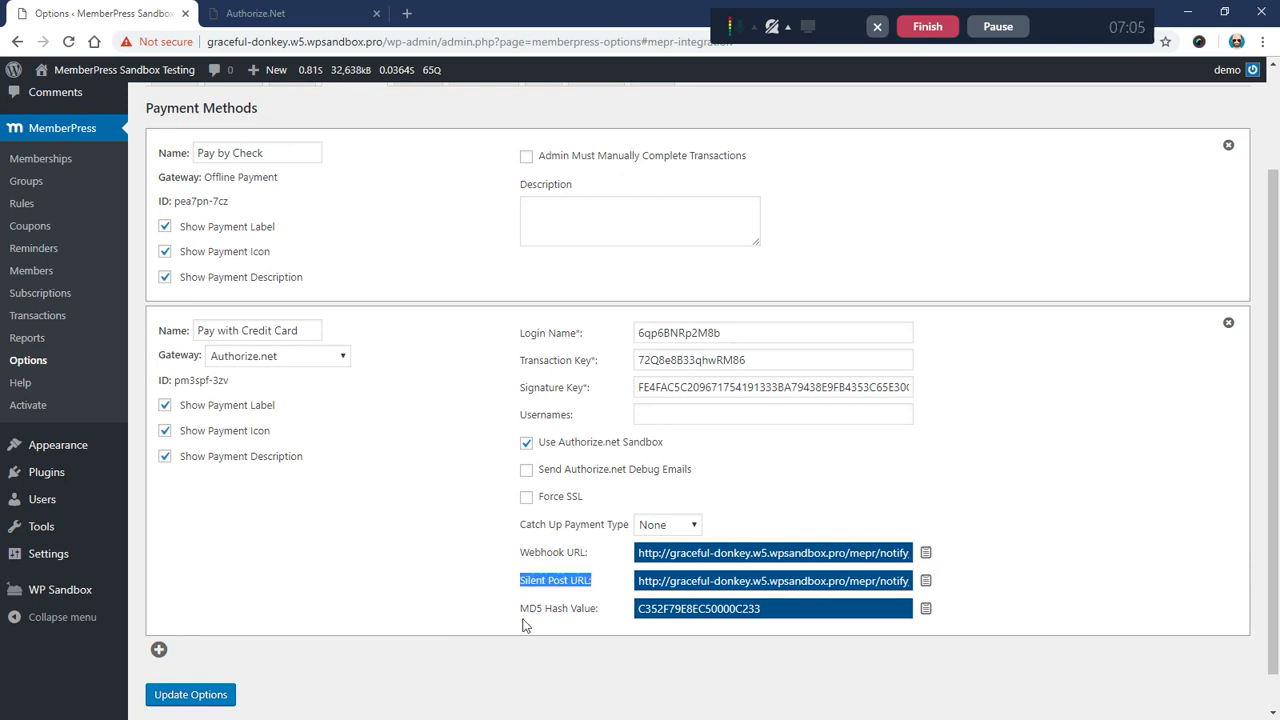
{"action": "left_click_drag", "start_coordinate": [519, 608], "coordinate": [603, 617]}
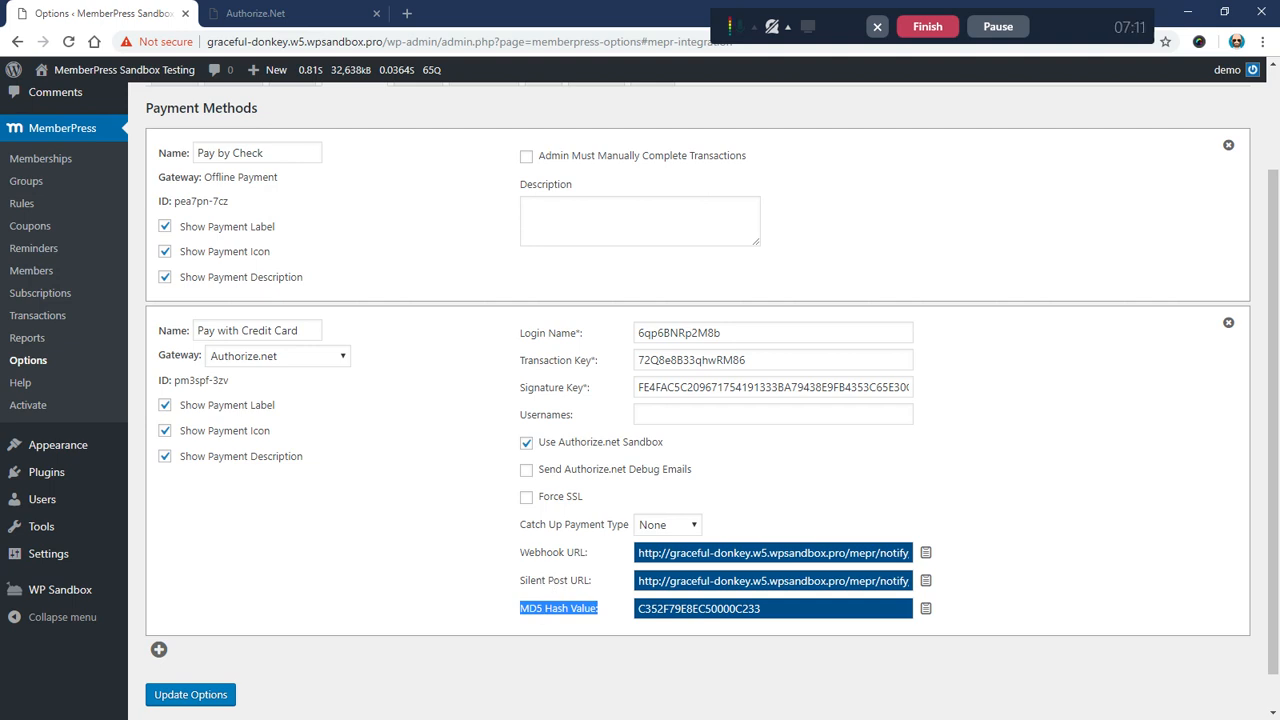
{"action": "left_click_drag", "start_coordinate": [519, 552], "coordinate": [589, 556]}
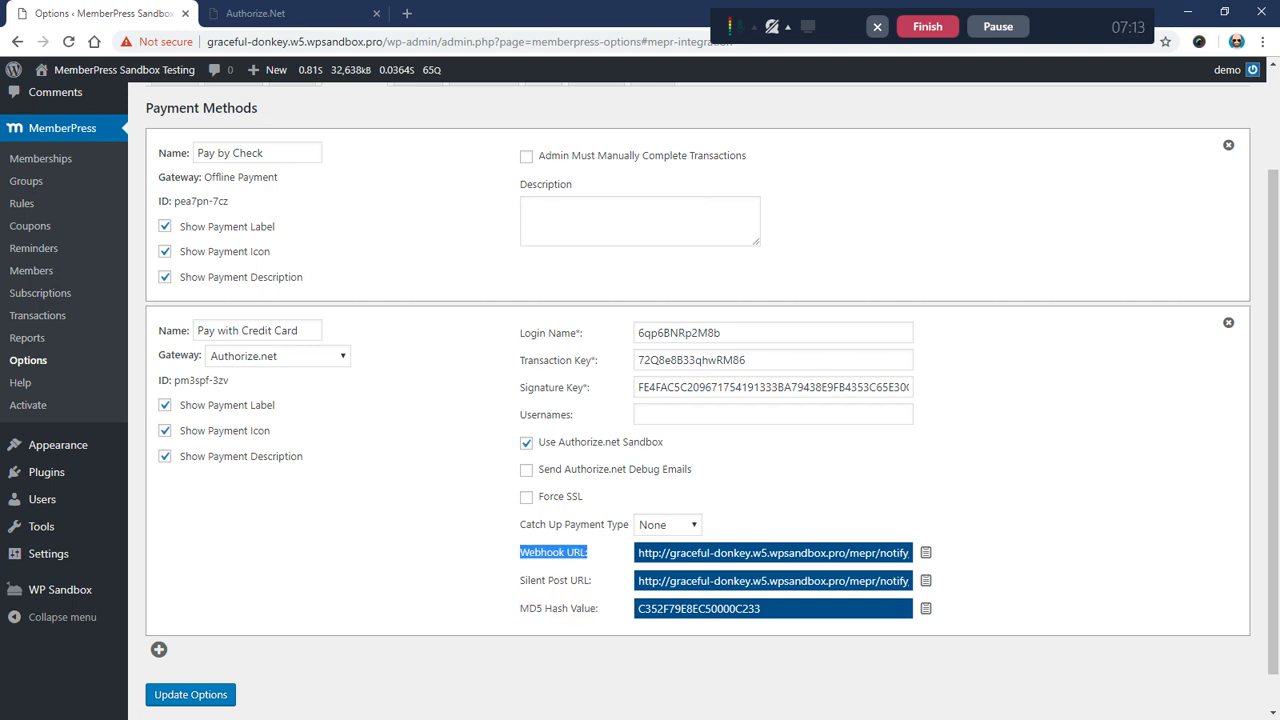
{"action": "left_click_drag", "start_coordinate": [519, 580], "coordinate": [601, 581]}
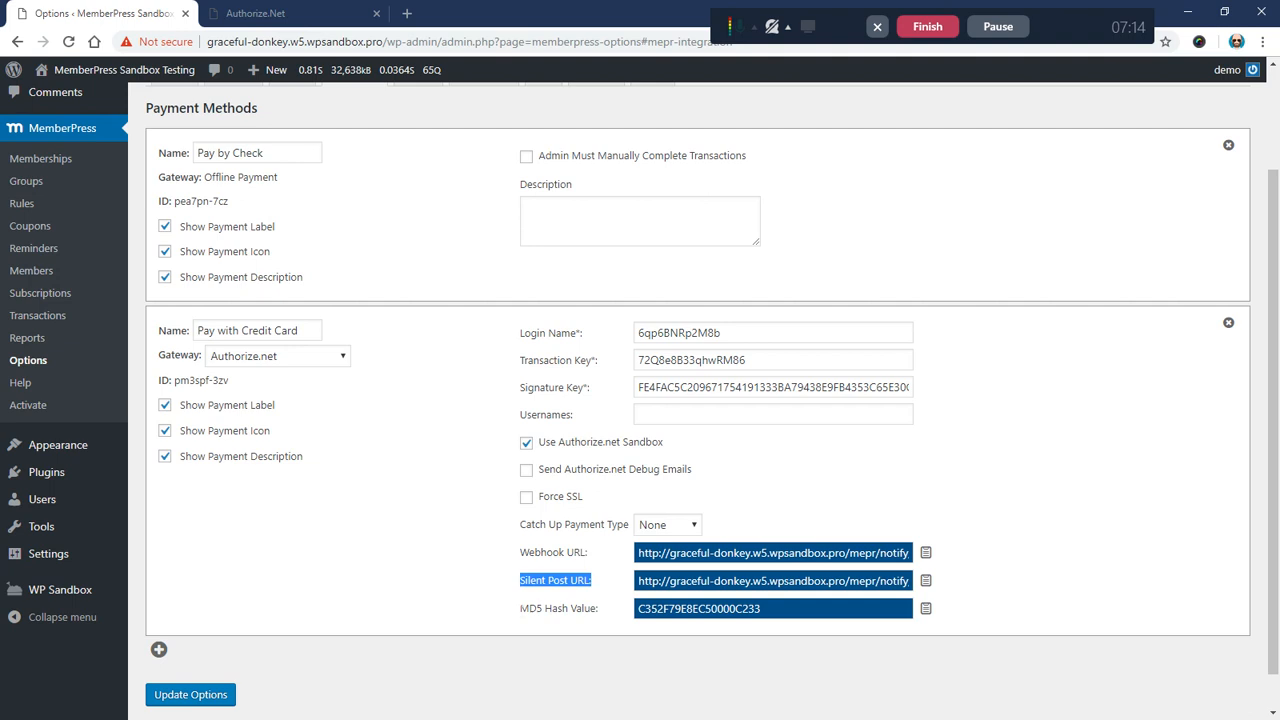
{"action": "left_click_drag", "start_coordinate": [519, 608], "coordinate": [597, 610]}
{"action": "left_click_drag", "start_coordinate": [519, 580], "coordinate": [594, 582]}
{"action": "left_click", "coordinate": [522, 570]}
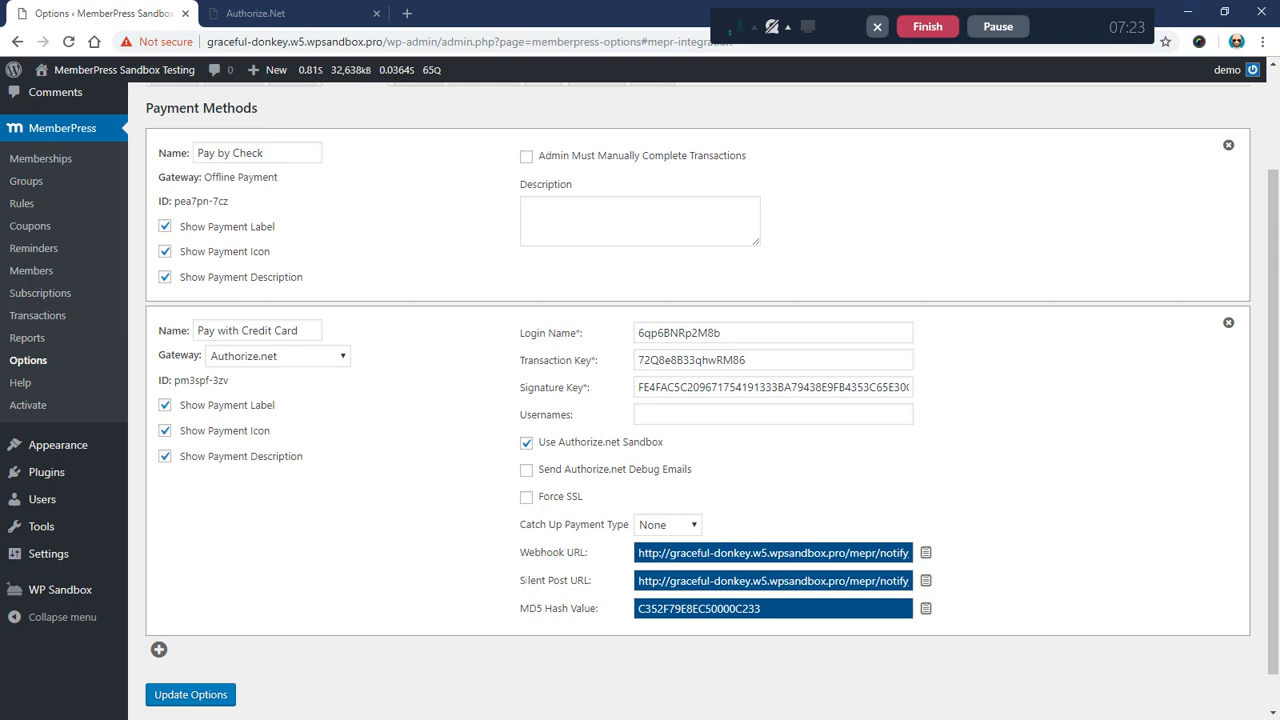
Step: Recheck the gateway URL and MD5 fields, then save with Update Options
{"action": "left_click_drag", "start_coordinate": [520, 580], "coordinate": [603, 589]}
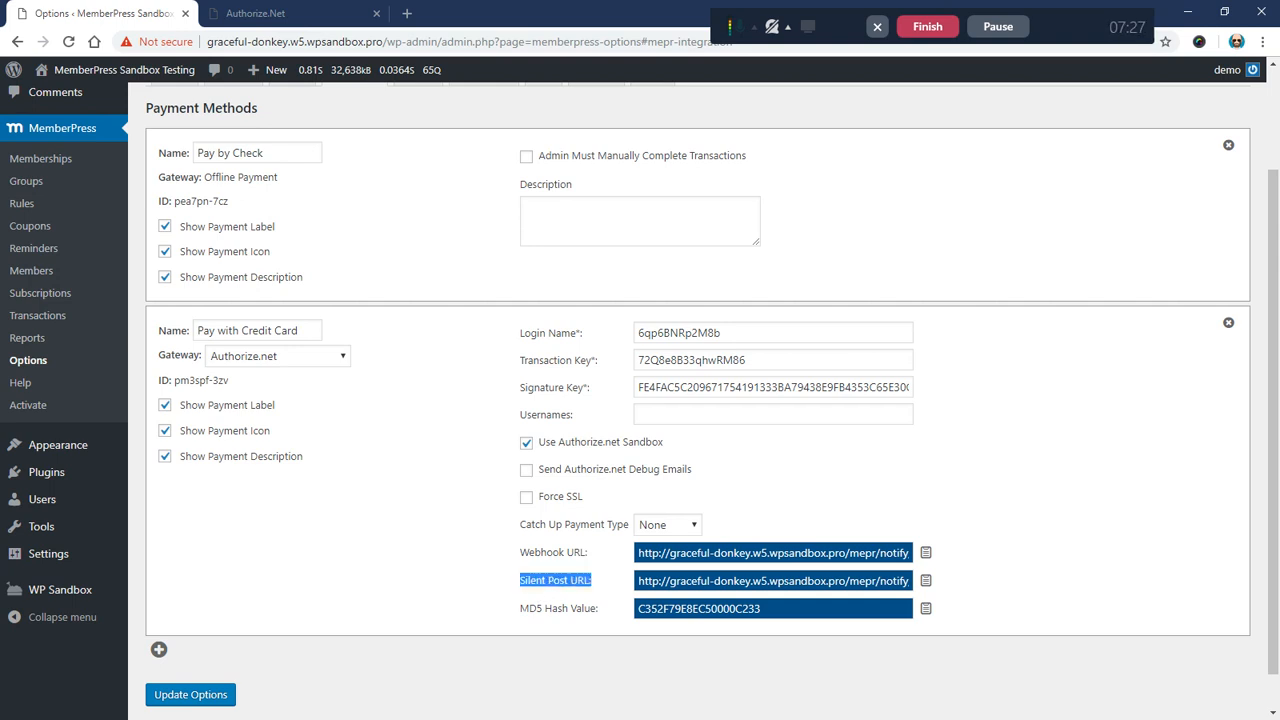
{"action": "left_click_drag", "start_coordinate": [520, 608], "coordinate": [600, 610]}
{"action": "left_click", "coordinate": [615, 616]}
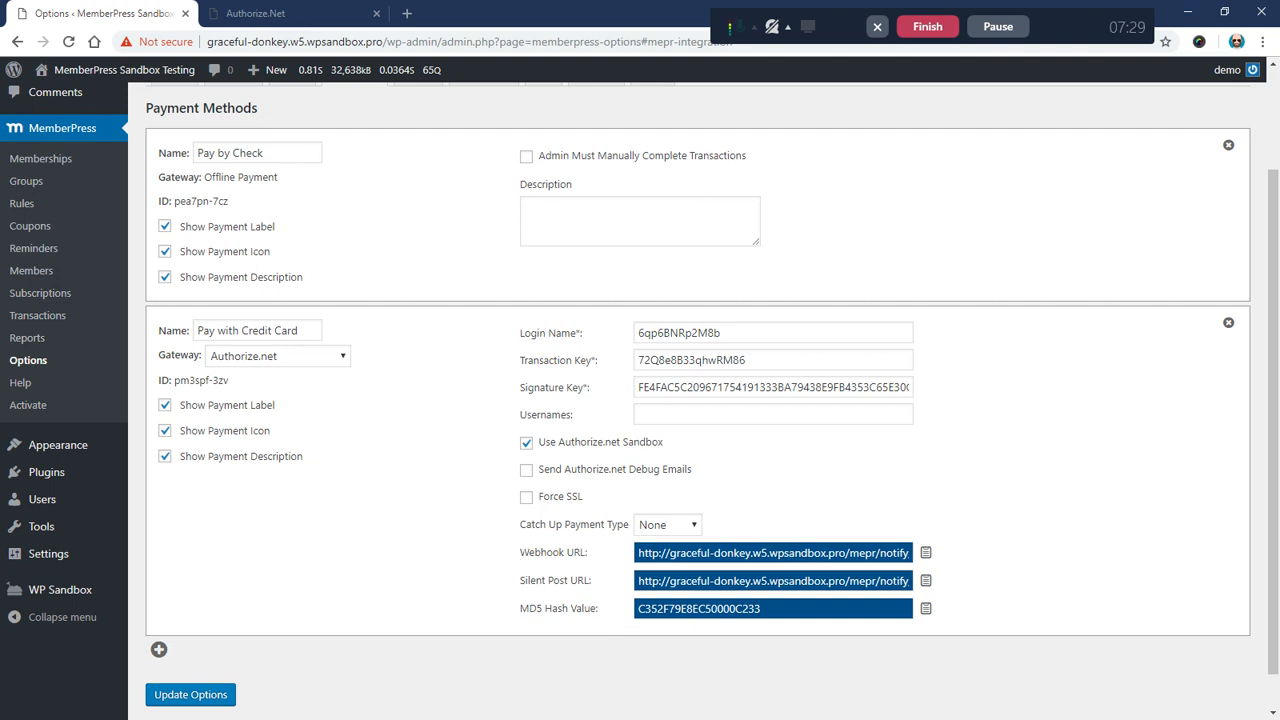
{"action": "left_click_drag", "start_coordinate": [520, 552], "coordinate": [601, 558]}
{"action": "left_click", "coordinate": [472, 560]}
{"action": "left_click", "coordinate": [199, 698]}
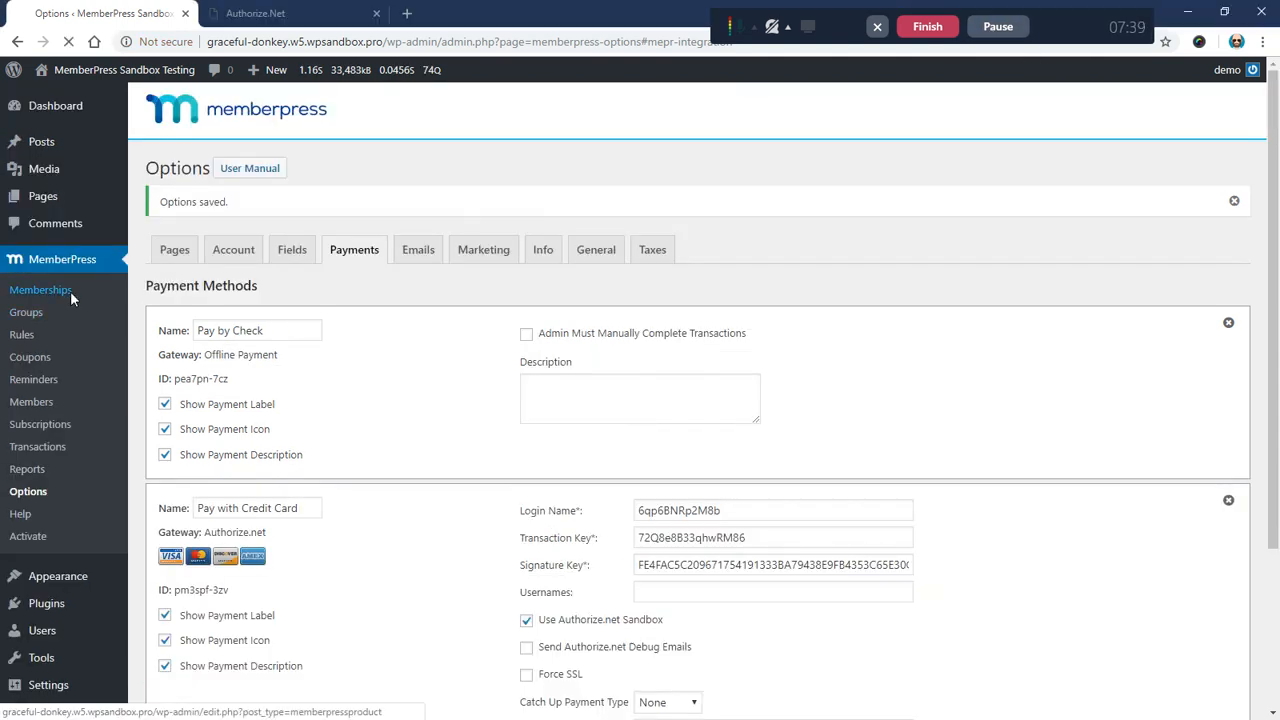
Step: Open the $100 / month Gold Membership signup page in a private window
{"action": "left_click", "coordinate": [68, 290]}
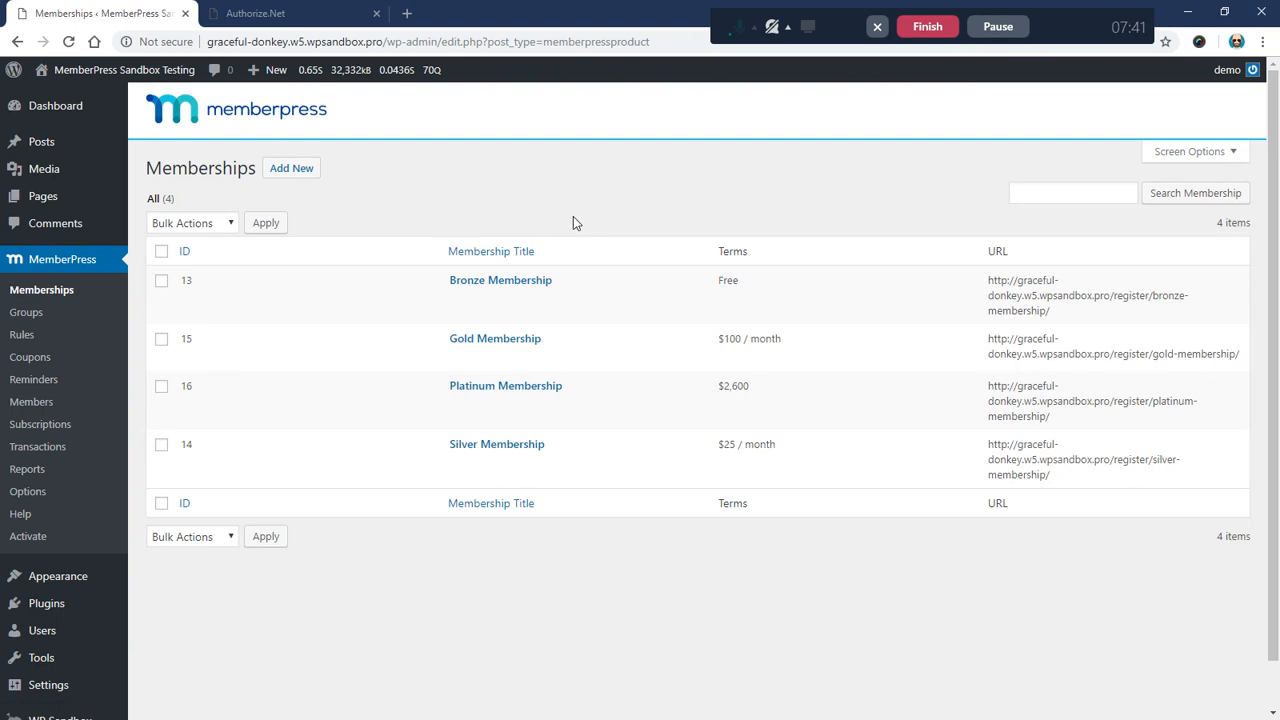
{"action": "left_click_drag", "start_coordinate": [714, 343], "coordinate": [829, 337]}
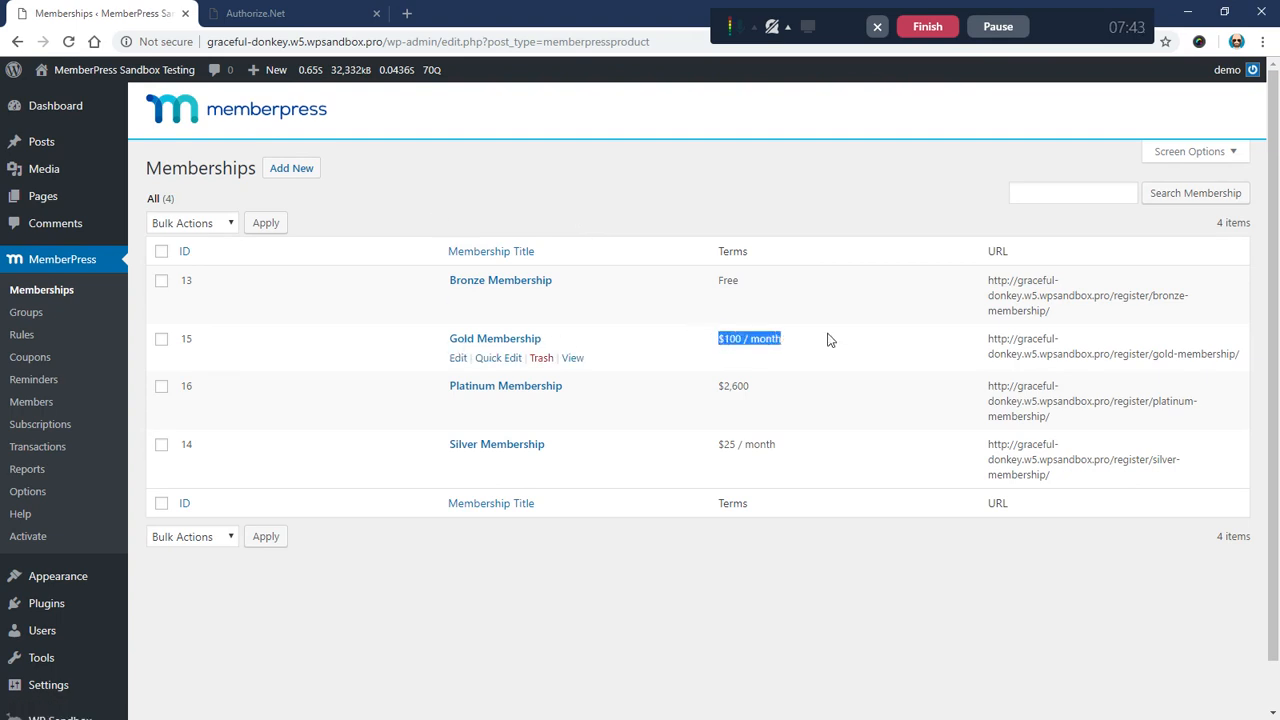
{"action": "left_click", "coordinate": [829, 337]}
{"action": "right_click", "coordinate": [572, 358]}
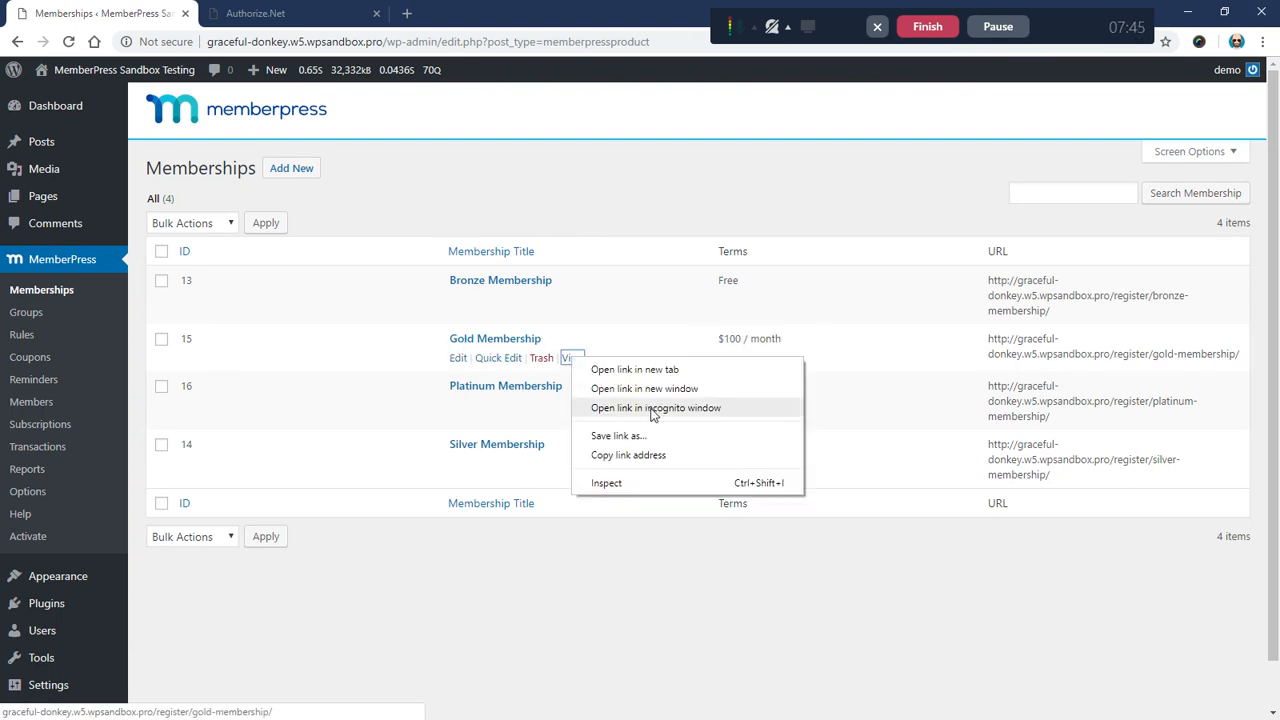
{"action": "left_click", "coordinate": [651, 409]}
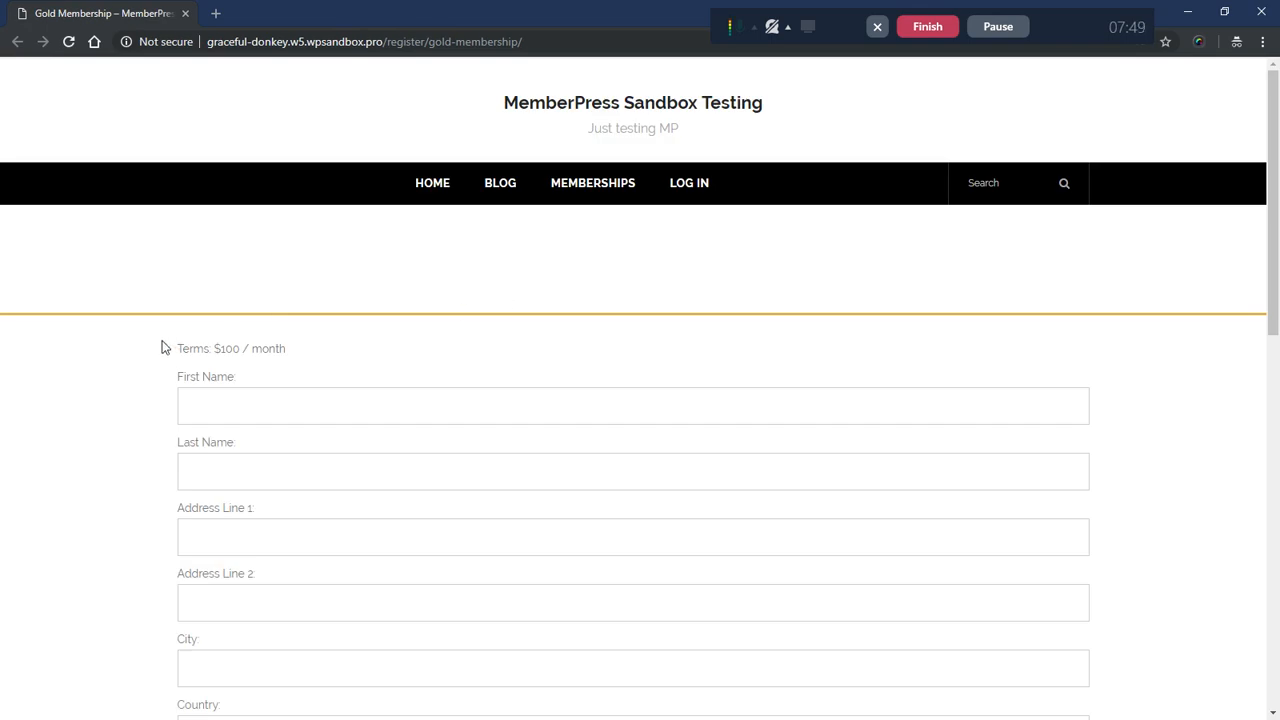
Step: Select Pay with Credit Card, note it runs through Authorize.net, and close the window
{"action": "scroll", "coordinate": [160, 340], "scroll_direction": "down", "scroll_amount": 3}
{"action": "scroll", "coordinate": [140, 325], "scroll_direction": "down", "scroll_amount": 6}
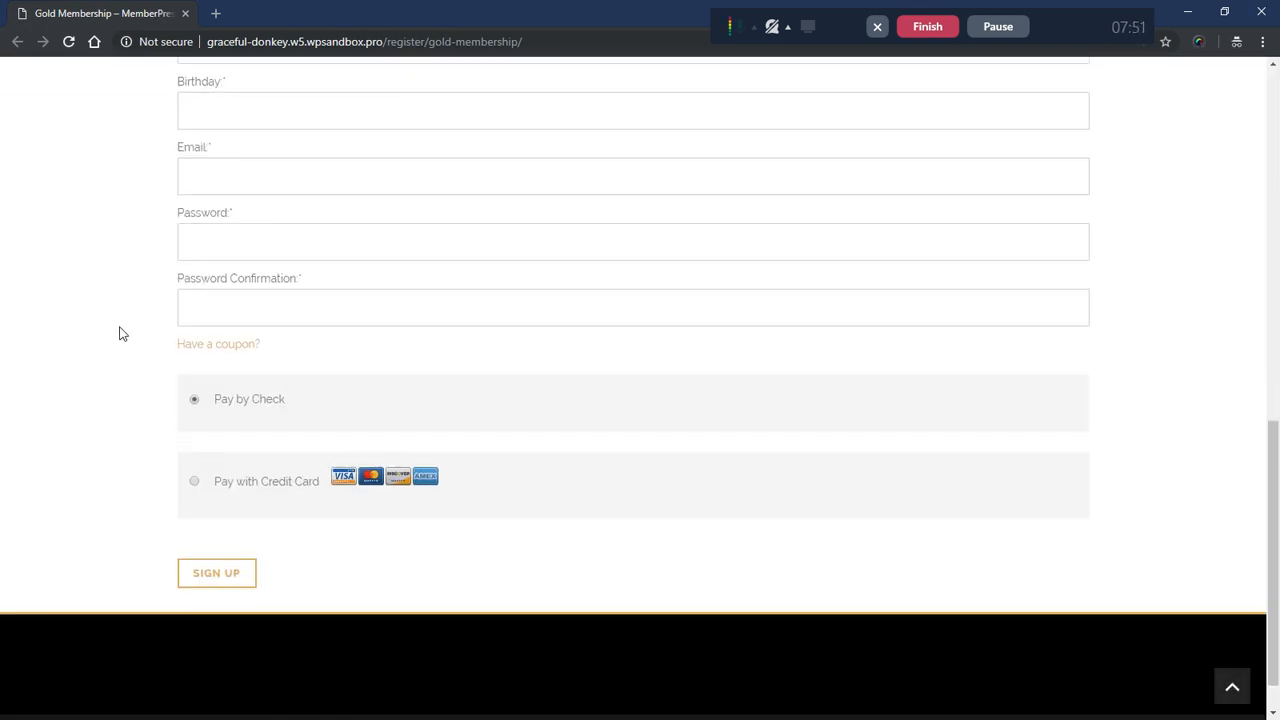
{"action": "left_click_drag", "start_coordinate": [214, 403], "coordinate": [293, 404]}
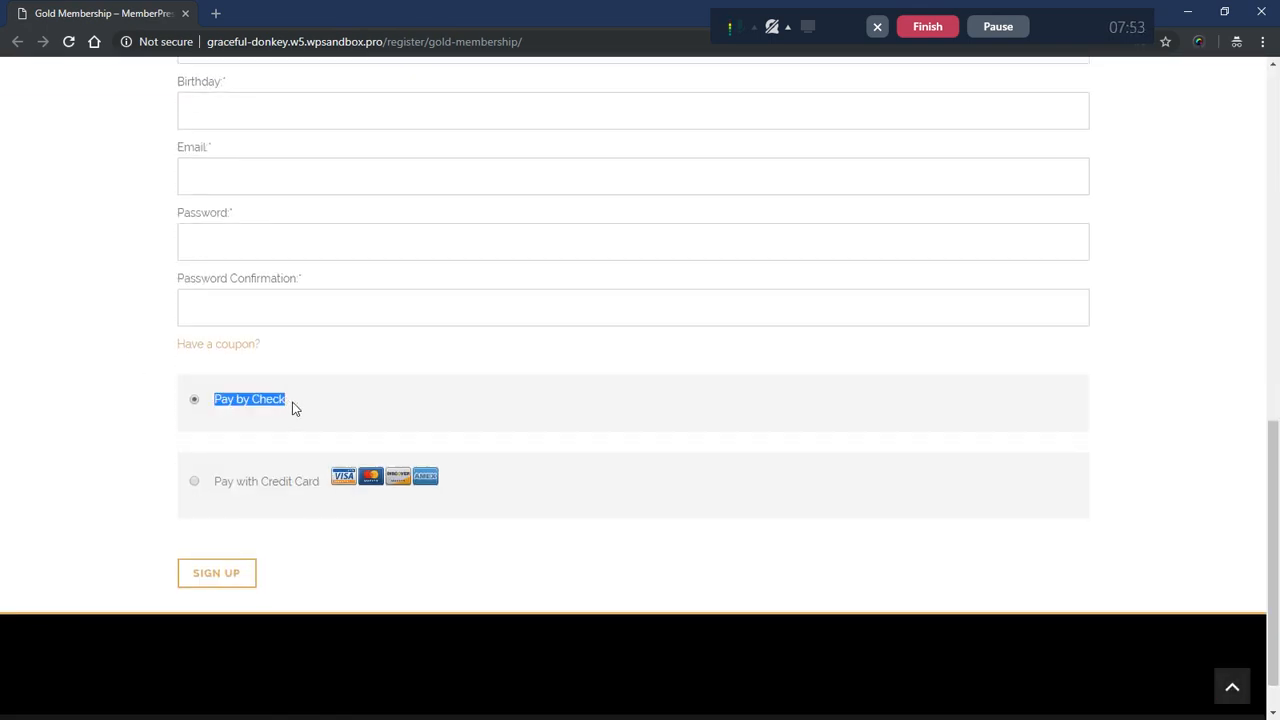
{"action": "left_click_drag", "start_coordinate": [214, 481], "coordinate": [321, 483]}
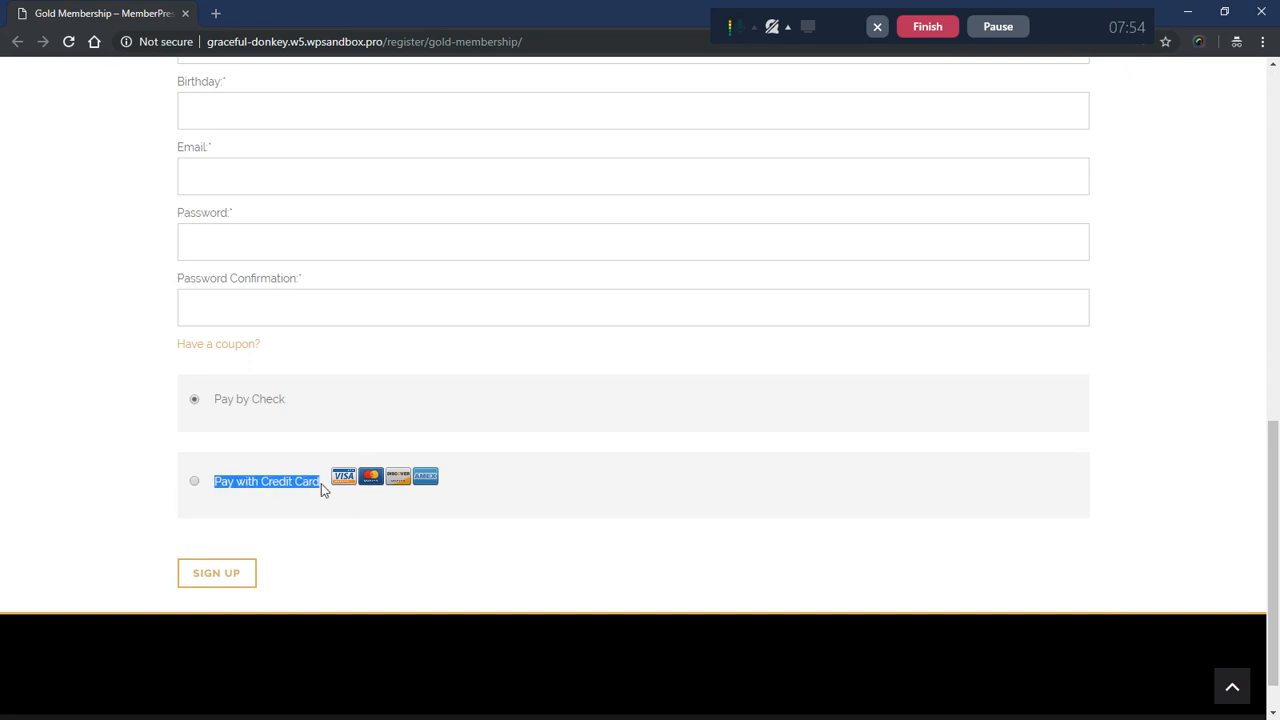
{"action": "left_click", "coordinate": [195, 482]}
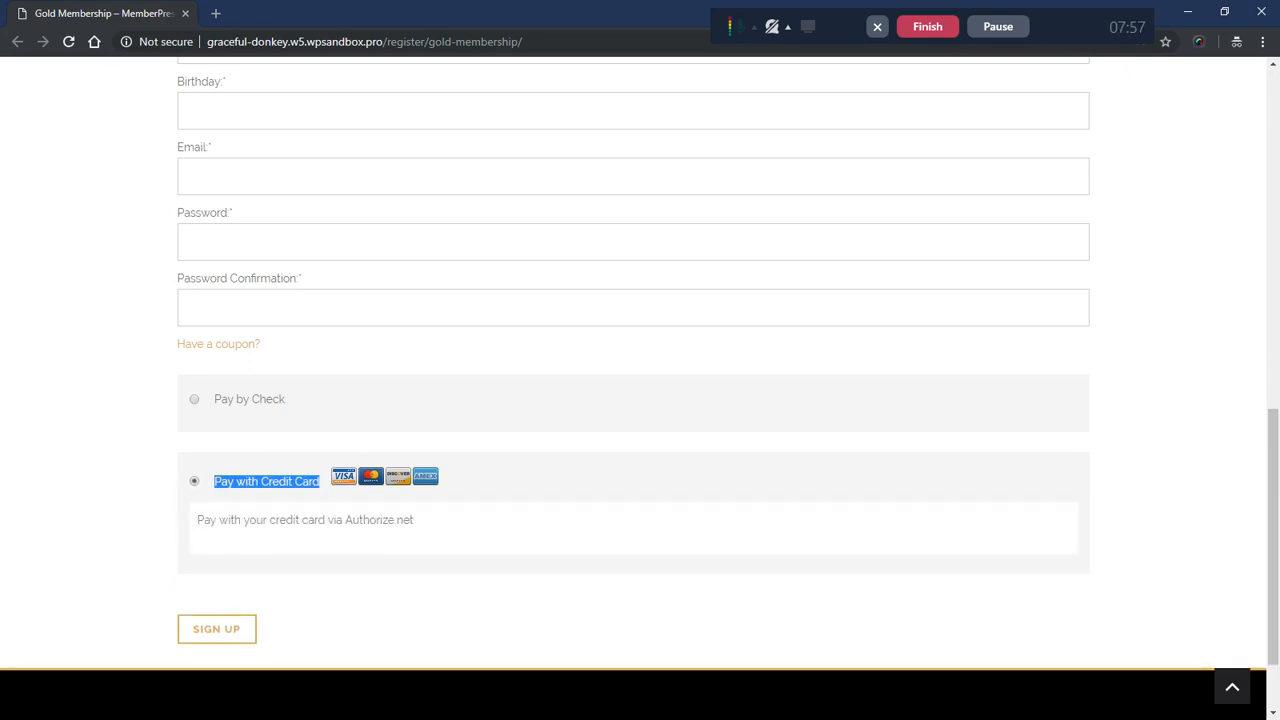
{"action": "left_click_drag", "start_coordinate": [343, 520], "coordinate": [420, 526]}
{"action": "left_click", "coordinate": [63, 443]}
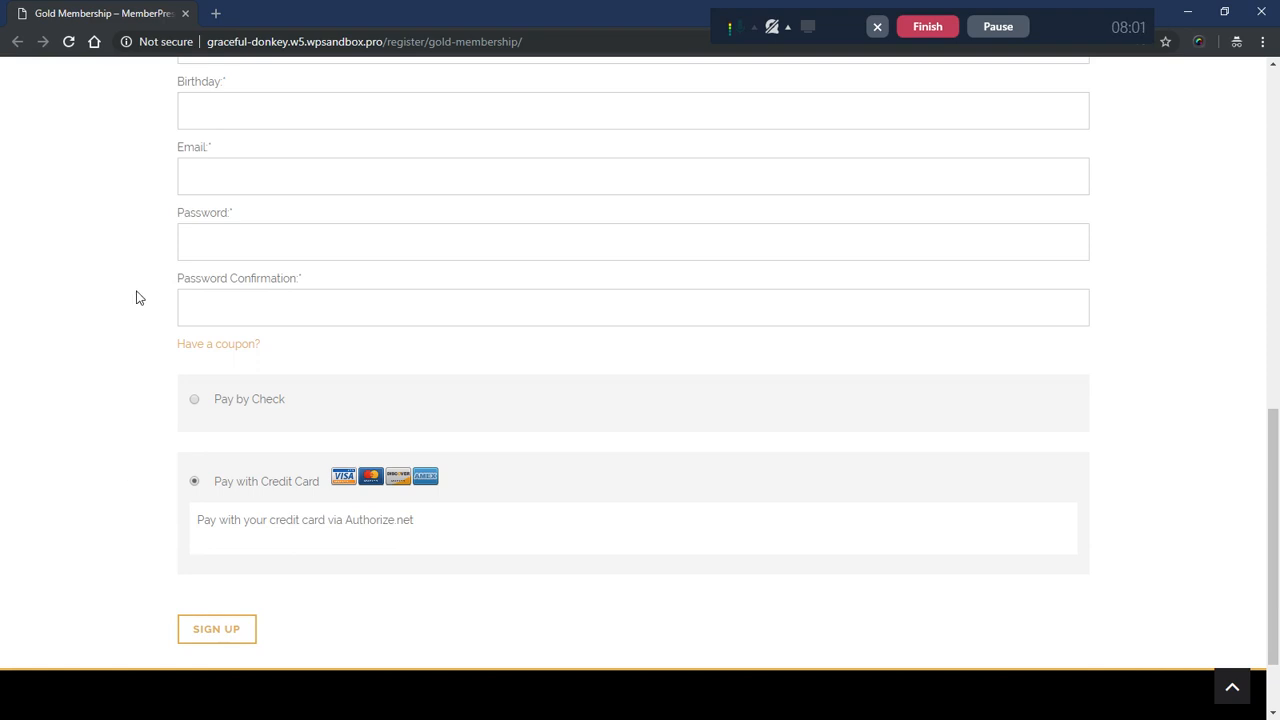
{"action": "left_click", "coordinate": [185, 13]}
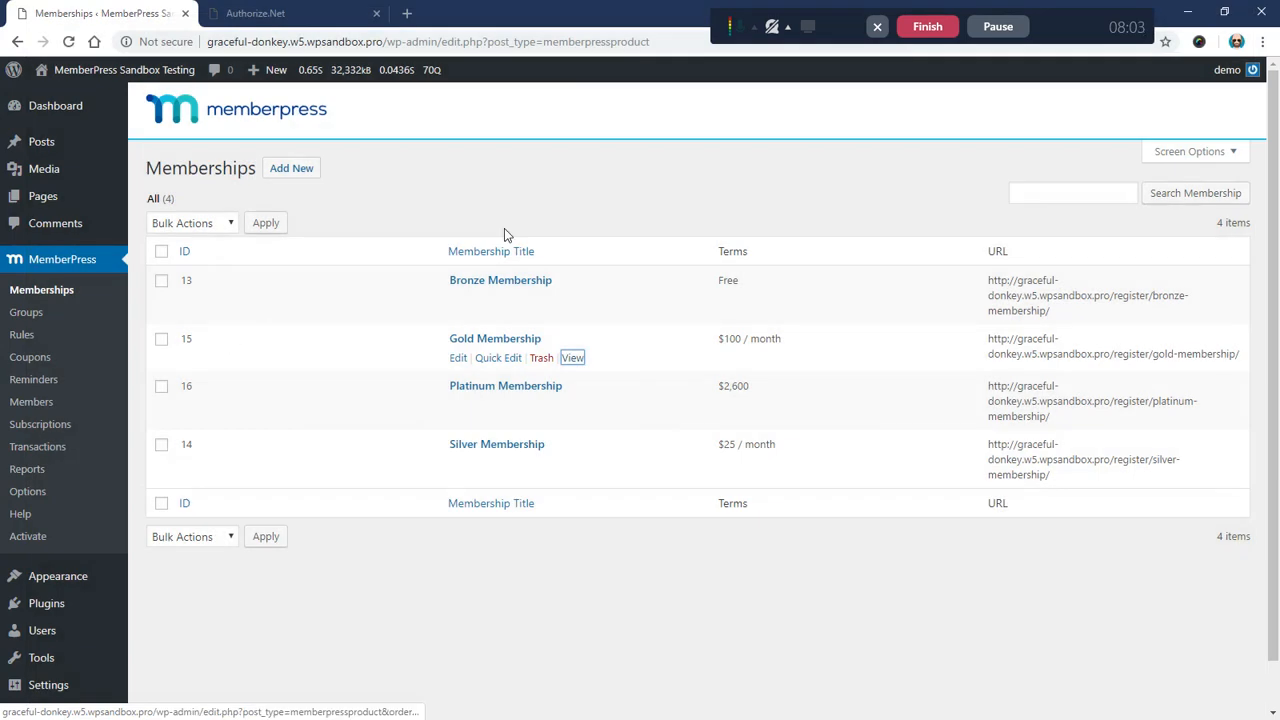
Step: Open the Gold Membership signup page from the Memberships list
{"action": "left_click", "coordinate": [287, 13]}
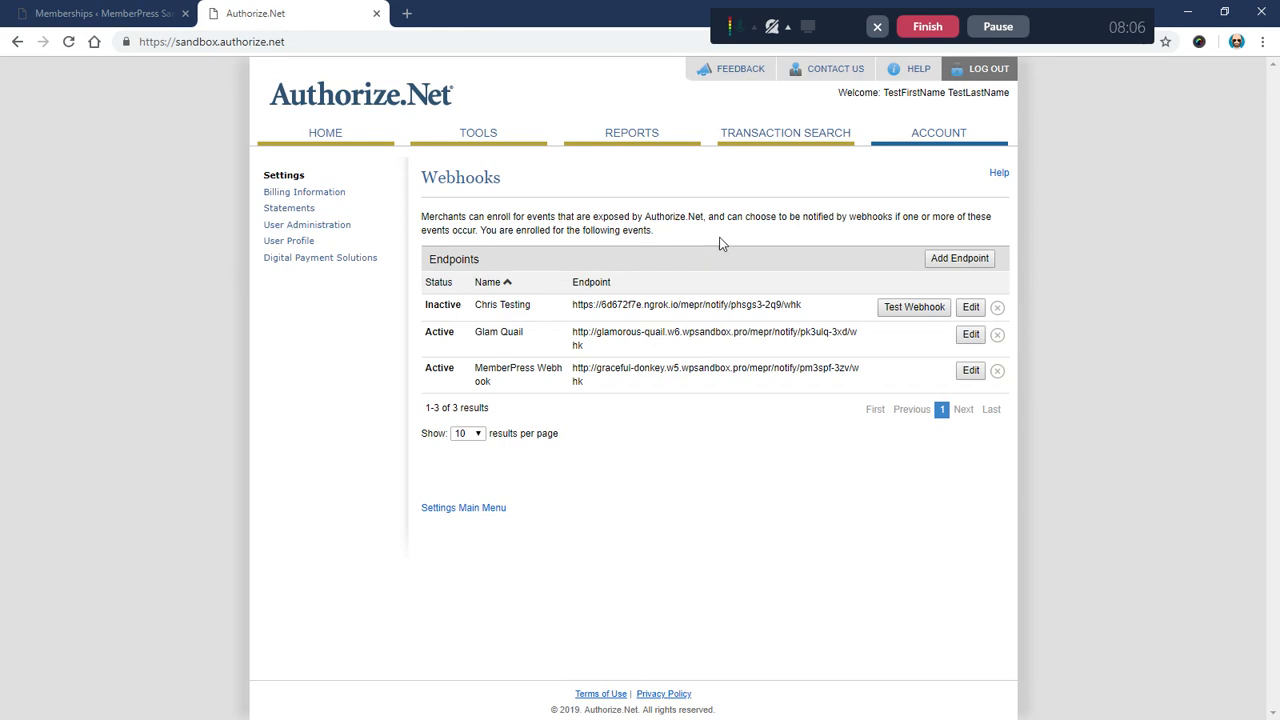
{"action": "left_click", "coordinate": [110, 13]}
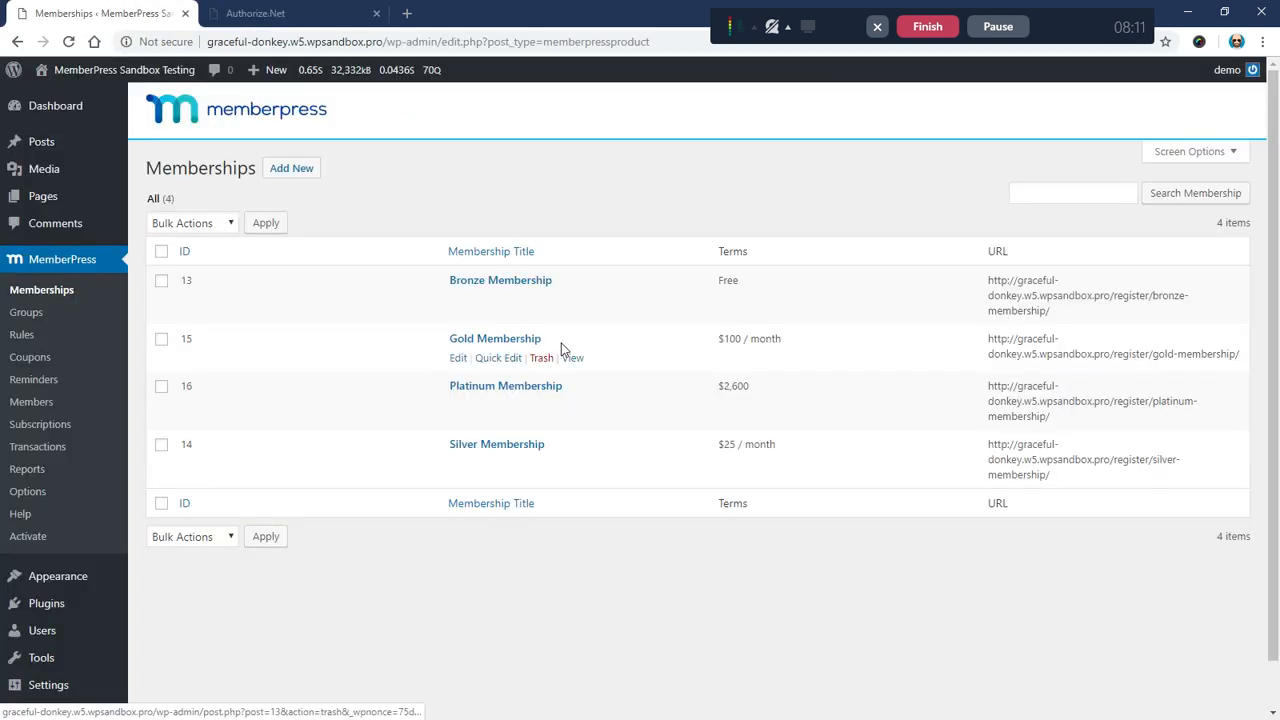
{"action": "right_click", "coordinate": [573, 364]}
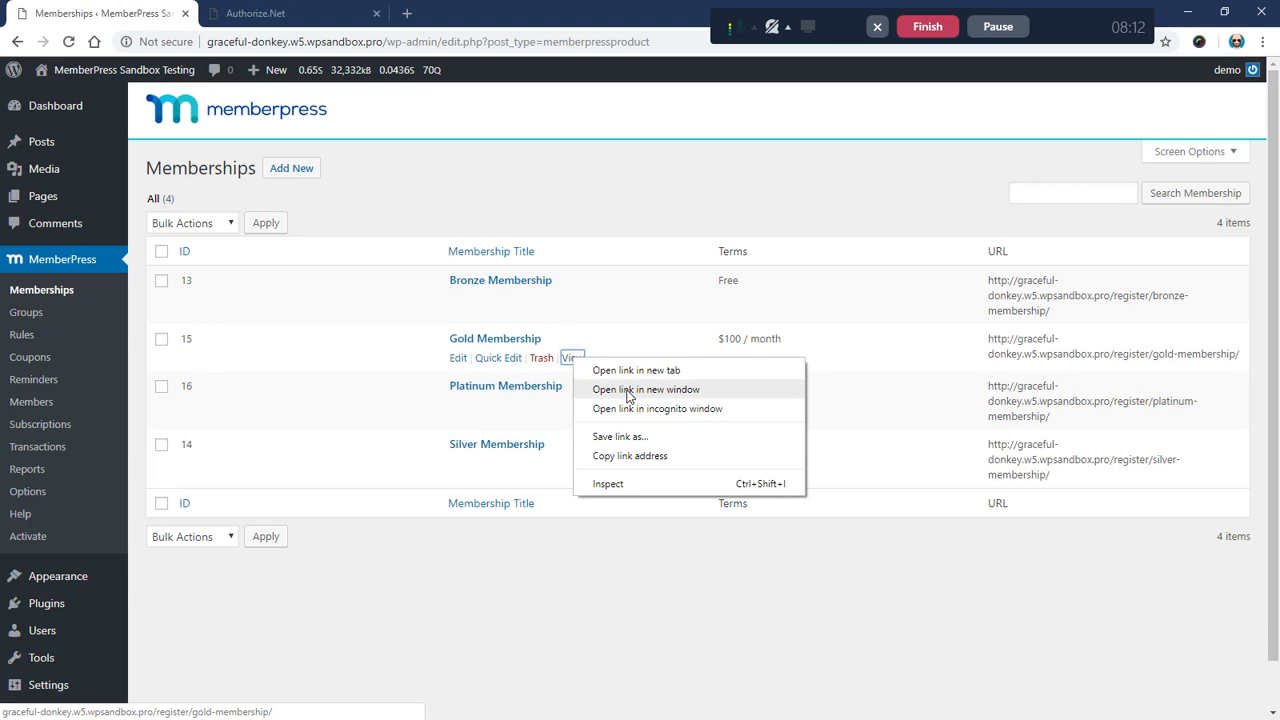
{"action": "left_click", "coordinate": [580, 358]}
{"action": "left_click", "coordinate": [575, 362]}
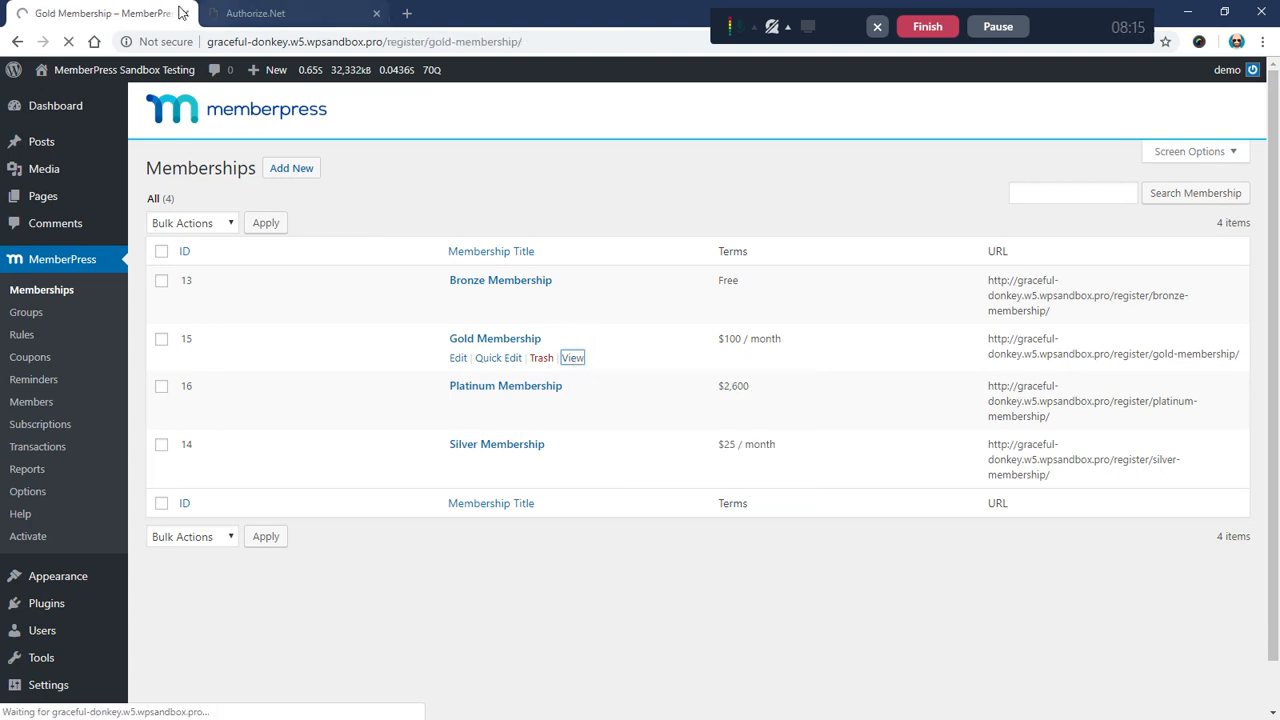
{"action": "scroll", "coordinate": [140, 390], "scroll_direction": "down", "scroll_amount": 5}
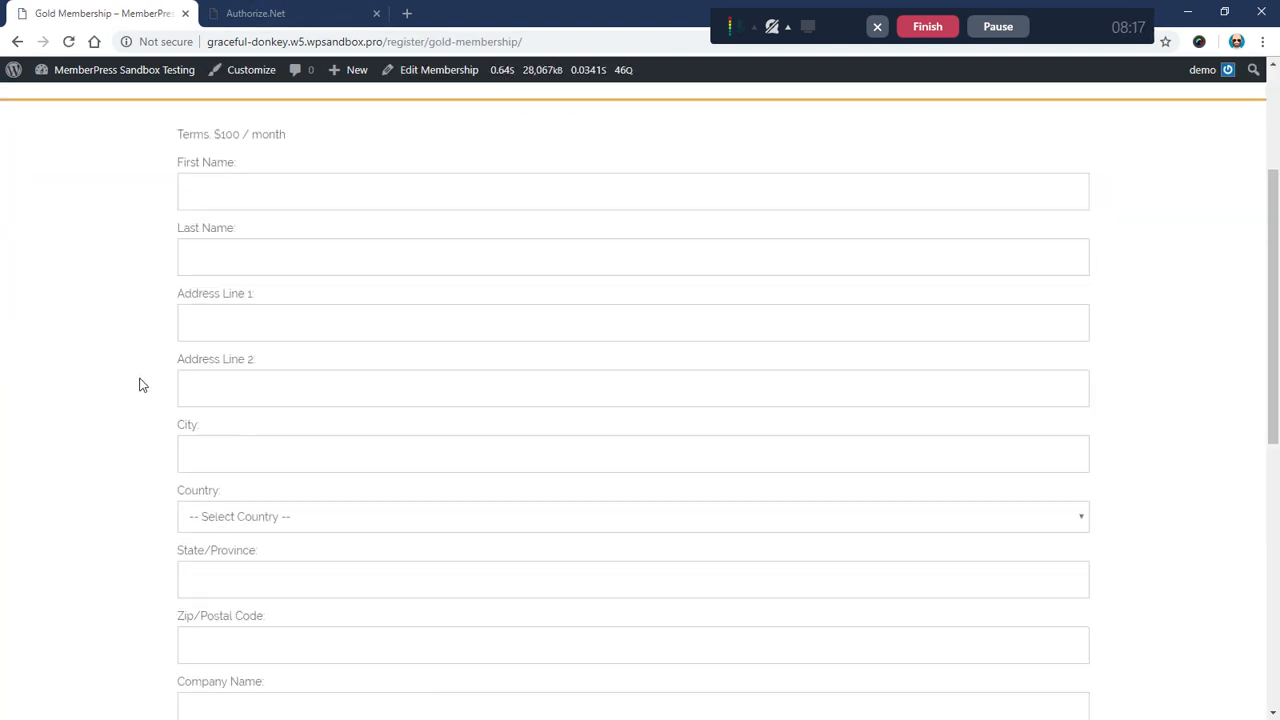
{"action": "scroll", "coordinate": [110, 403], "scroll_direction": "down", "scroll_amount": 1}
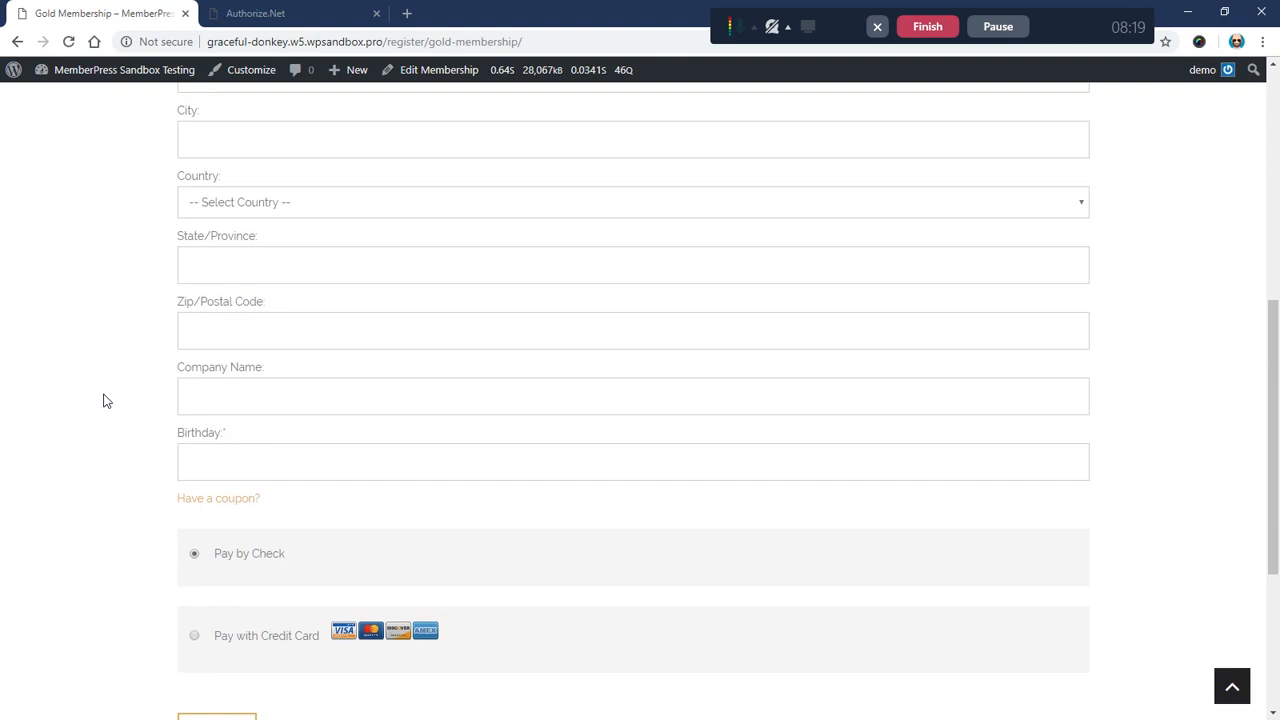
{"action": "scroll", "coordinate": [110, 403], "scroll_direction": "up", "scroll_amount": 1}
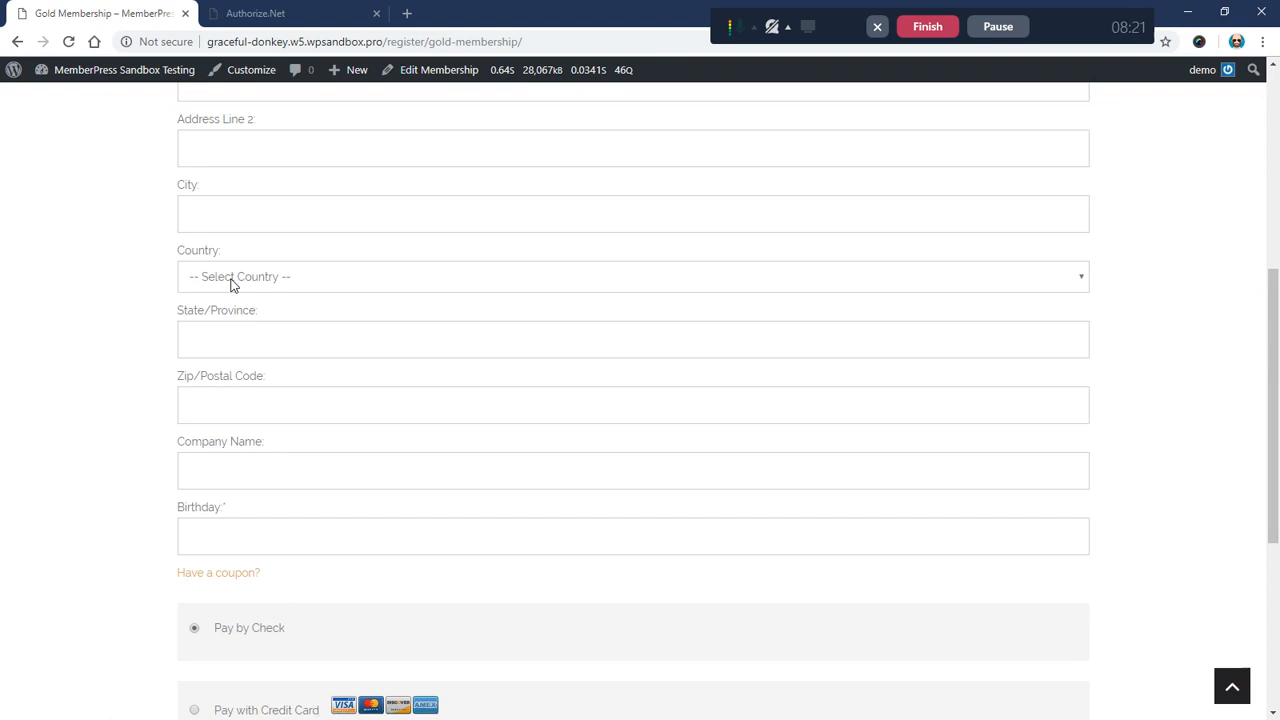
{"action": "scroll", "coordinate": [114, 331], "scroll_direction": "up", "scroll_amount": 4}
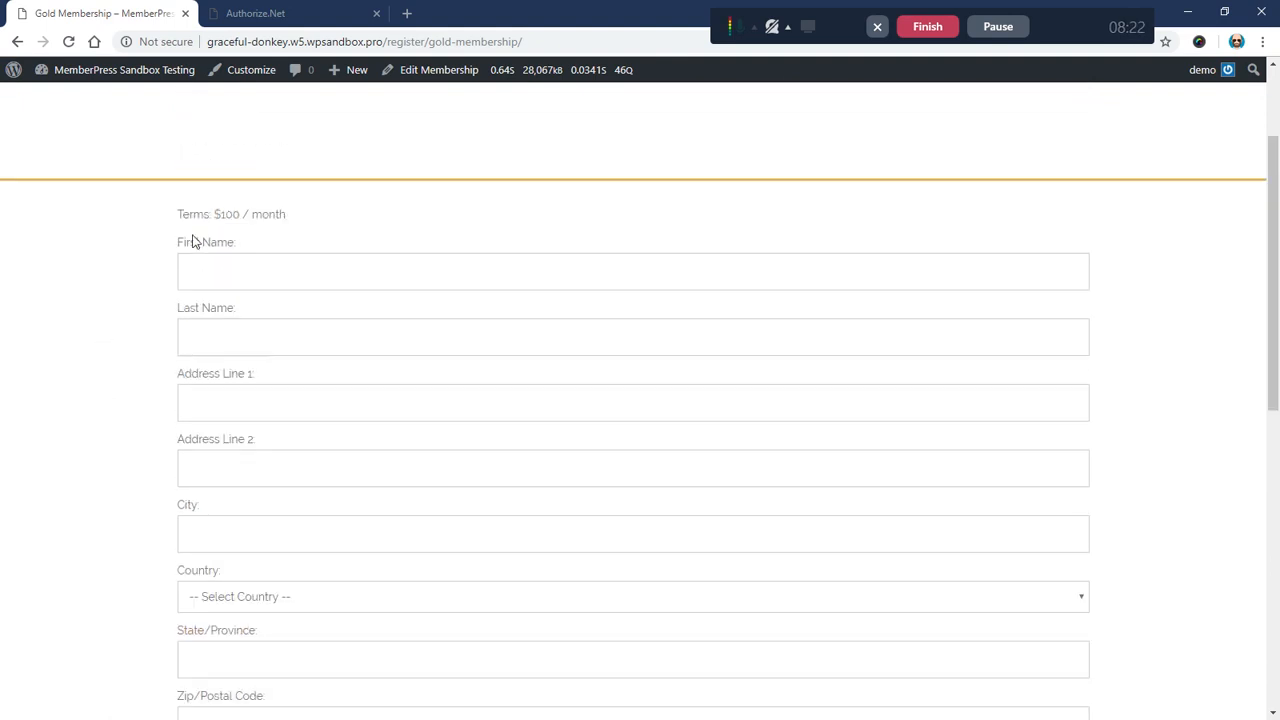
{"action": "scroll", "coordinate": [195, 316], "scroll_direction": "down", "scroll_amount": 6}
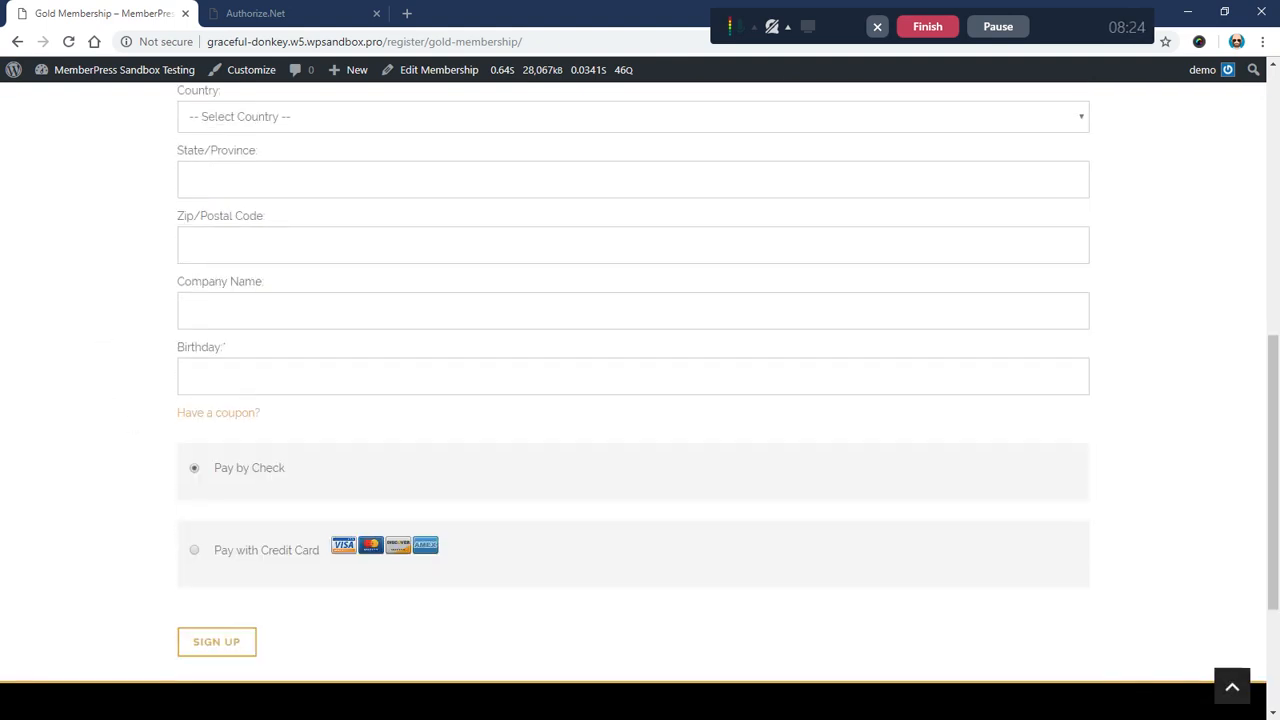
Step: Set the birthday to 2019-01-01, choose Pay with Credit Card, and sign up
{"action": "left_click", "coordinate": [212, 374]}
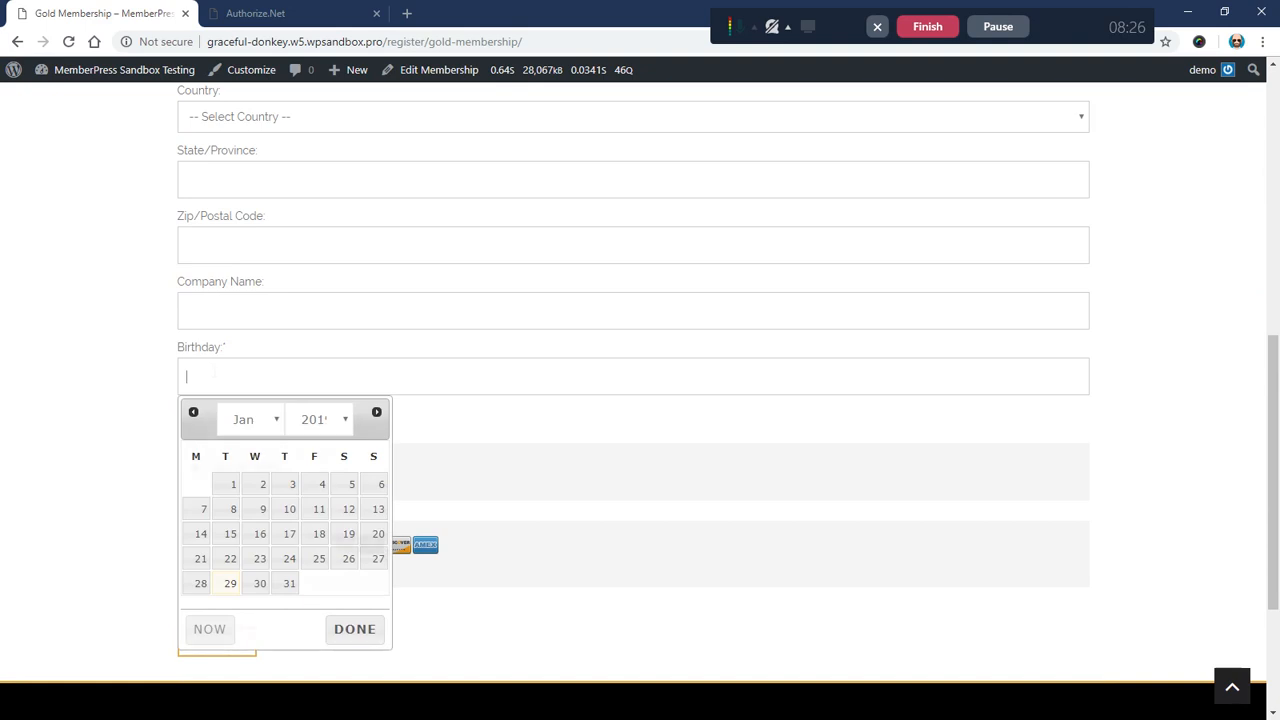
{"action": "left_click", "coordinate": [226, 484]}
{"action": "scroll", "coordinate": [131, 431], "scroll_direction": "down", "scroll_amount": 2}
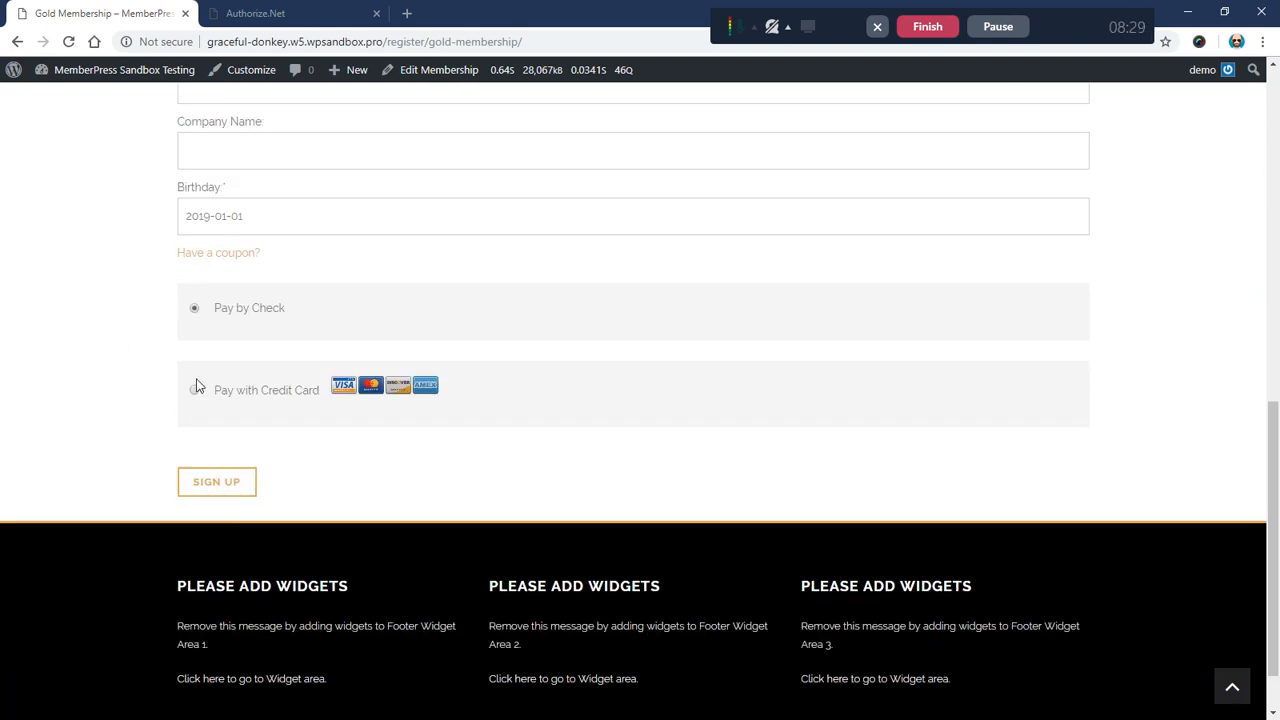
{"action": "left_click", "coordinate": [193, 391]}
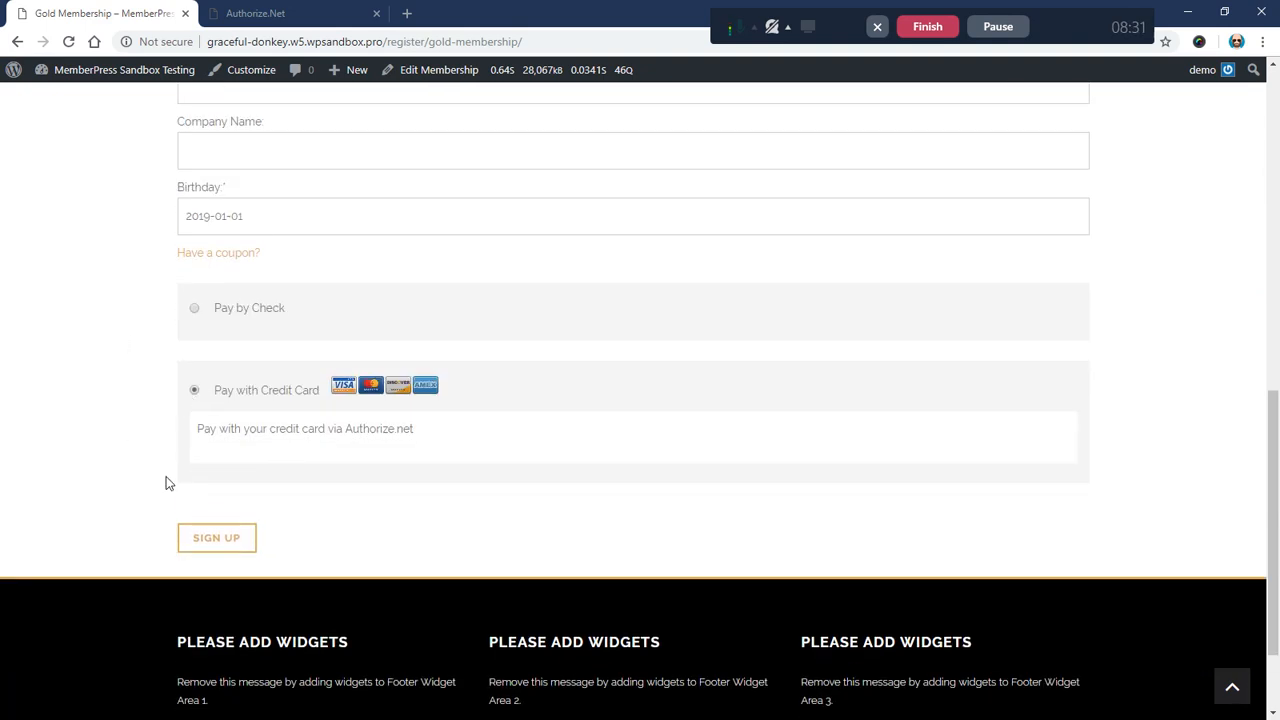
{"action": "left_click", "coordinate": [215, 541]}
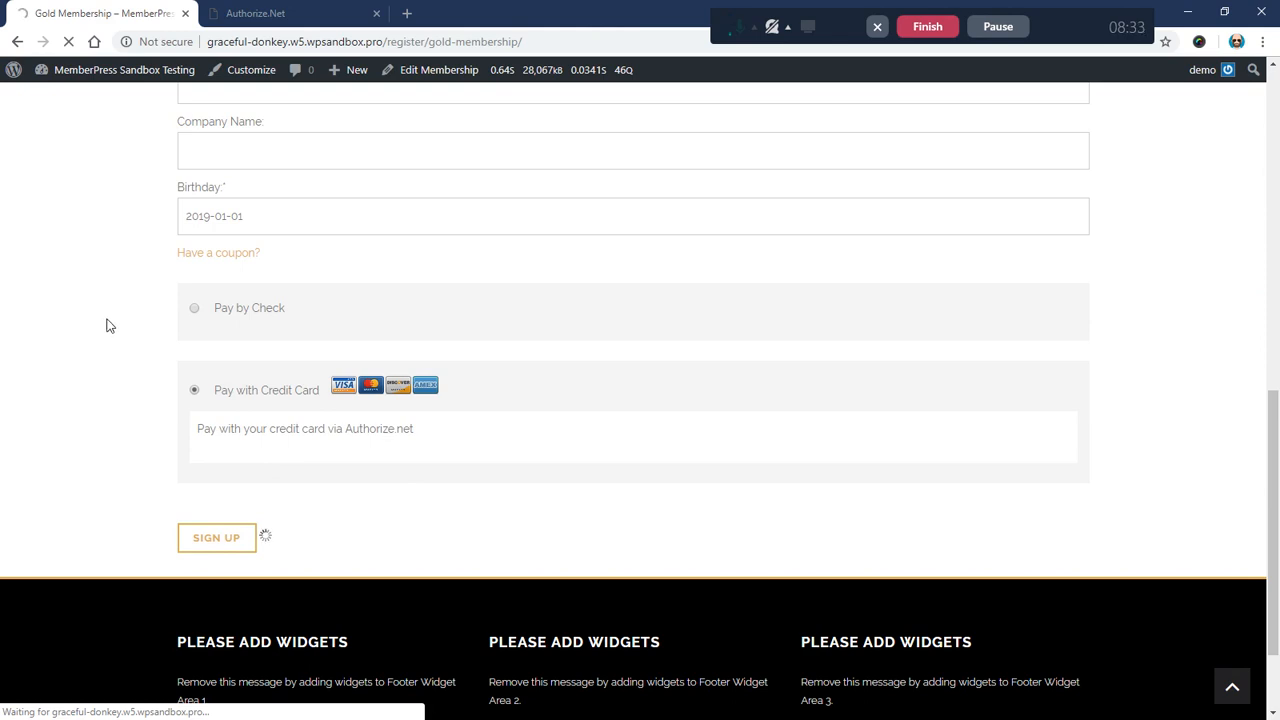
{"action": "scroll", "coordinate": [106, 302], "scroll_direction": "down", "scroll_amount": 3}
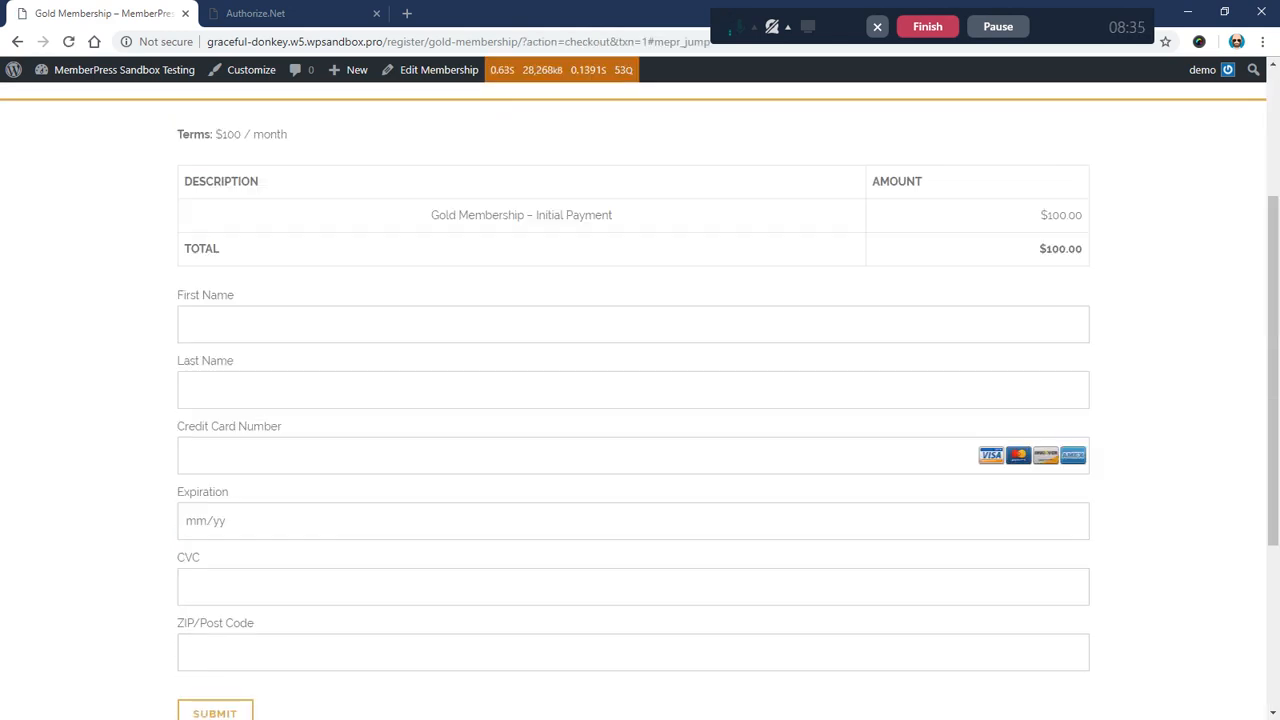
{"action": "left_click", "coordinate": [400, 324]}
{"action": "type", "text": "Paul"}
{"action": "key", "text": "Tab"}
{"action": "type", "text": "C"}
{"action": "key", "text": "Tab"}
{"action": "type", "text": "4111 1111 1111 1111"}
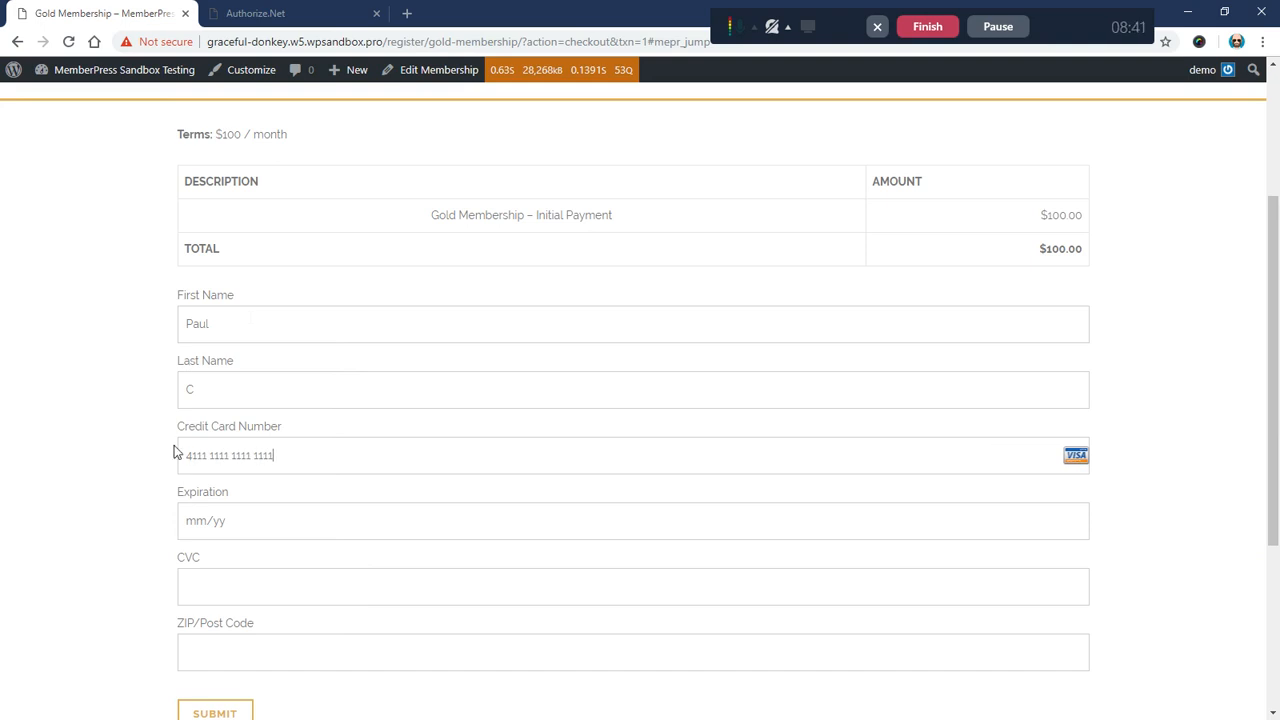
{"action": "left_click_drag", "start_coordinate": [186, 455], "coordinate": [273, 455]}
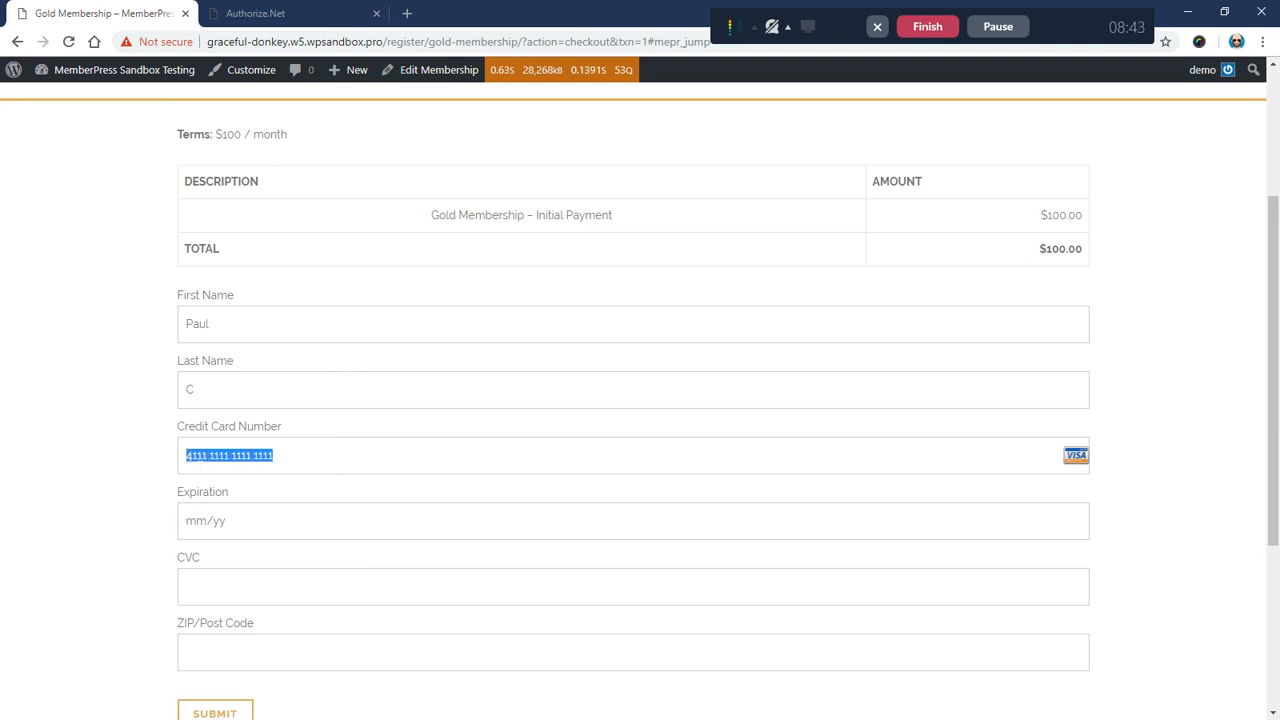
Step: Fill in the expiration date and ZIP code, then submit the $100.00 payment
{"action": "key", "text": "Tab"}
{"action": "scroll", "coordinate": [114, 446], "scroll_direction": "down", "scroll_amount": 1}
{"action": "type", "text": "121"}
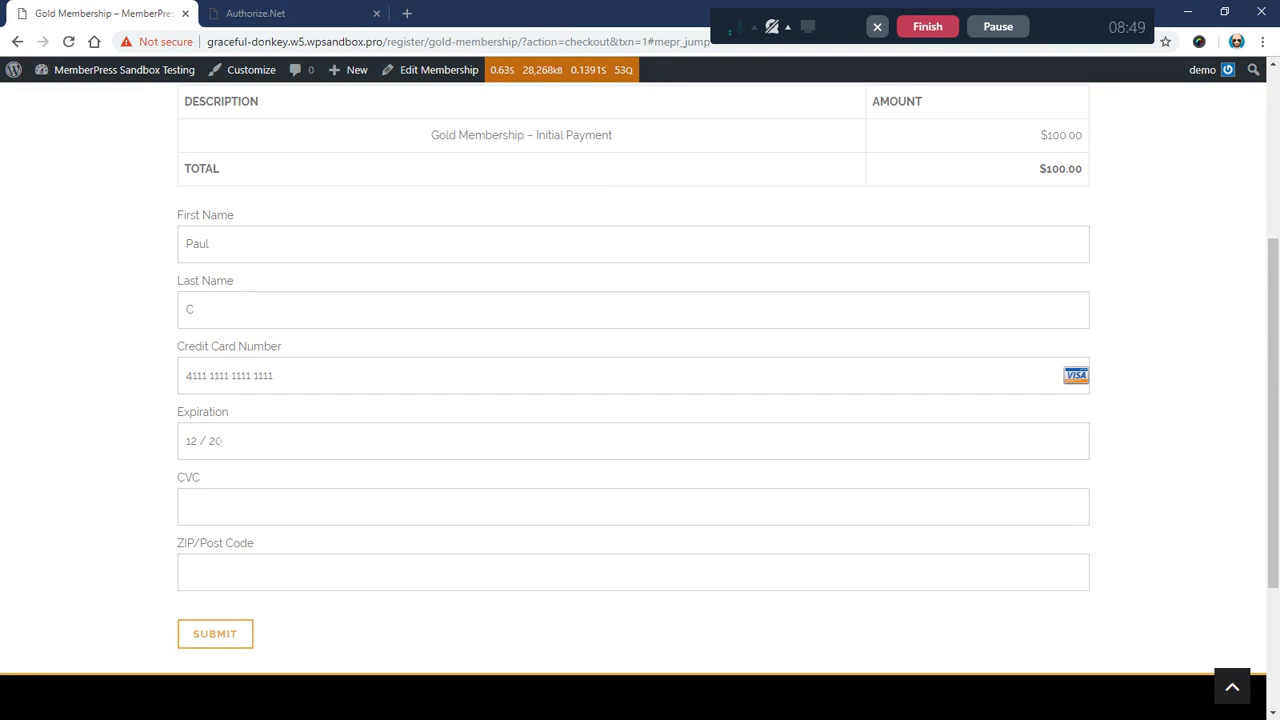
{"action": "type", "text": "022"}
{"action": "scroll", "coordinate": [117, 449], "scroll_direction": "down", "scroll_amount": 1}
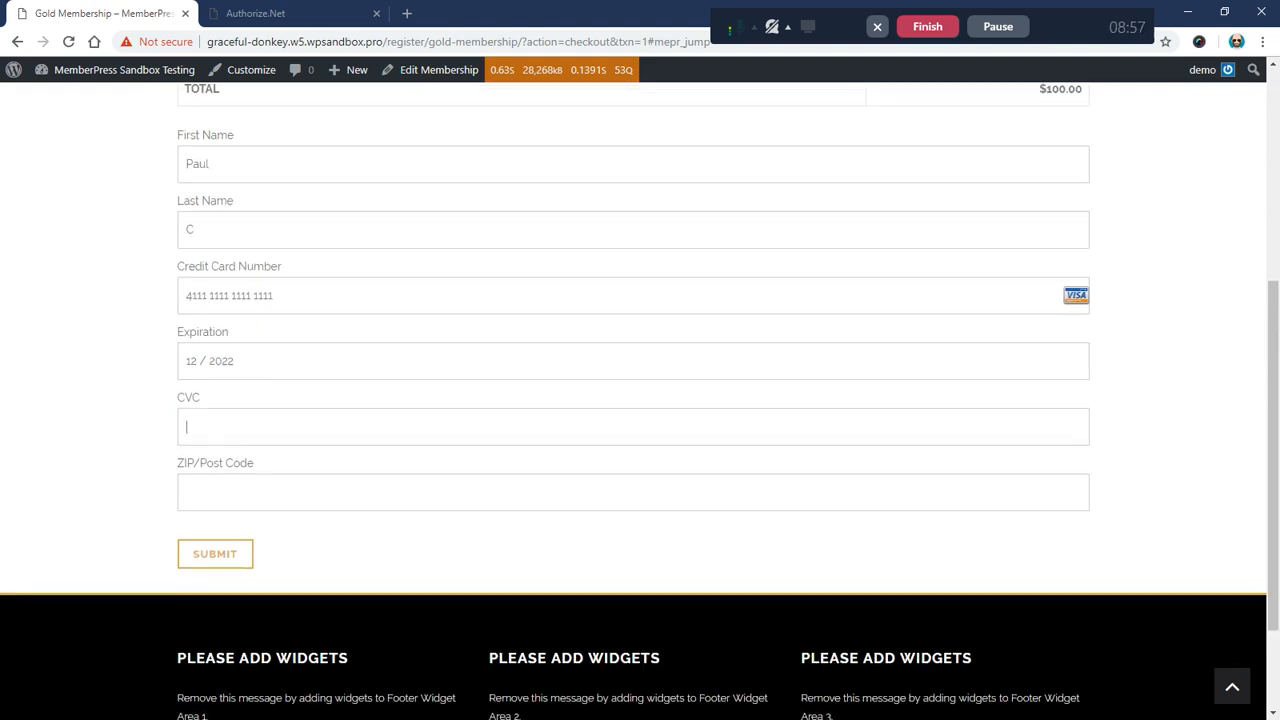
{"action": "key", "text": "Tab"}
{"action": "type", "text": "55"}
{"action": "left_click", "coordinate": [197, 566]}
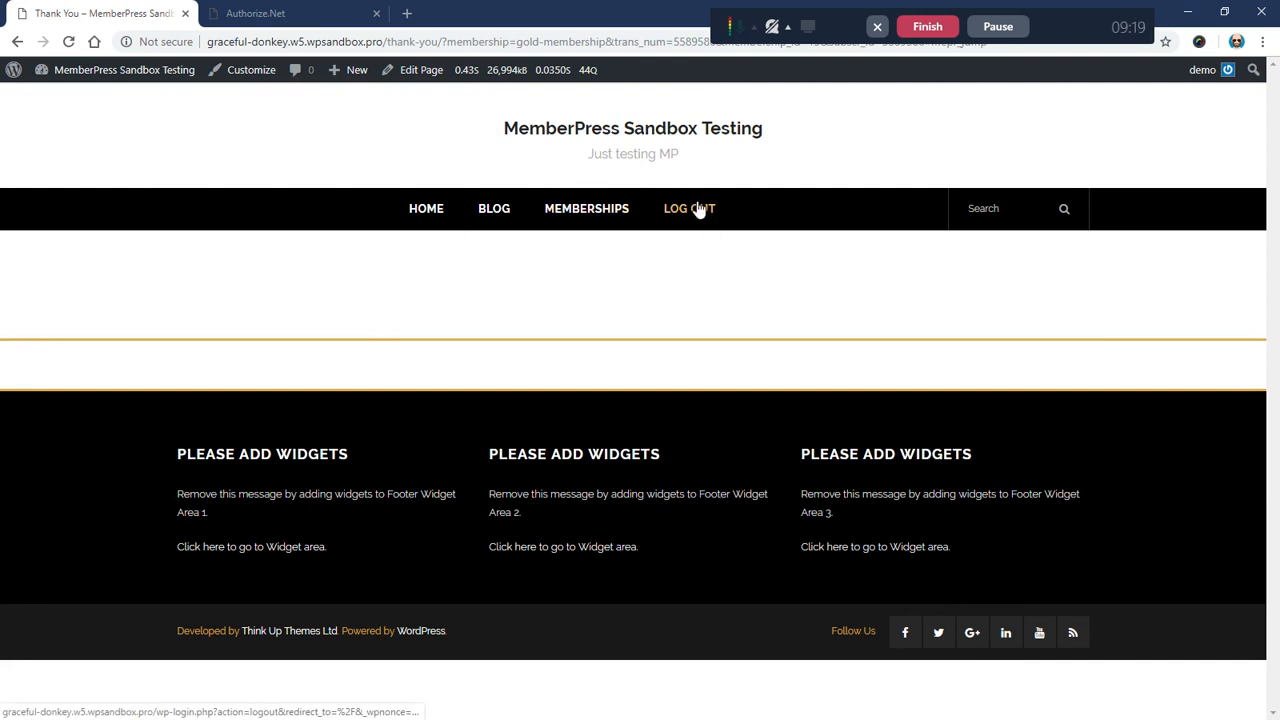
Step: Go to the /account/ page and show its Subscriptions list
{"action": "left_click", "coordinate": [387, 42]}
{"action": "left_click_drag", "start_coordinate": [387, 42], "coordinate": [1105, 52]}
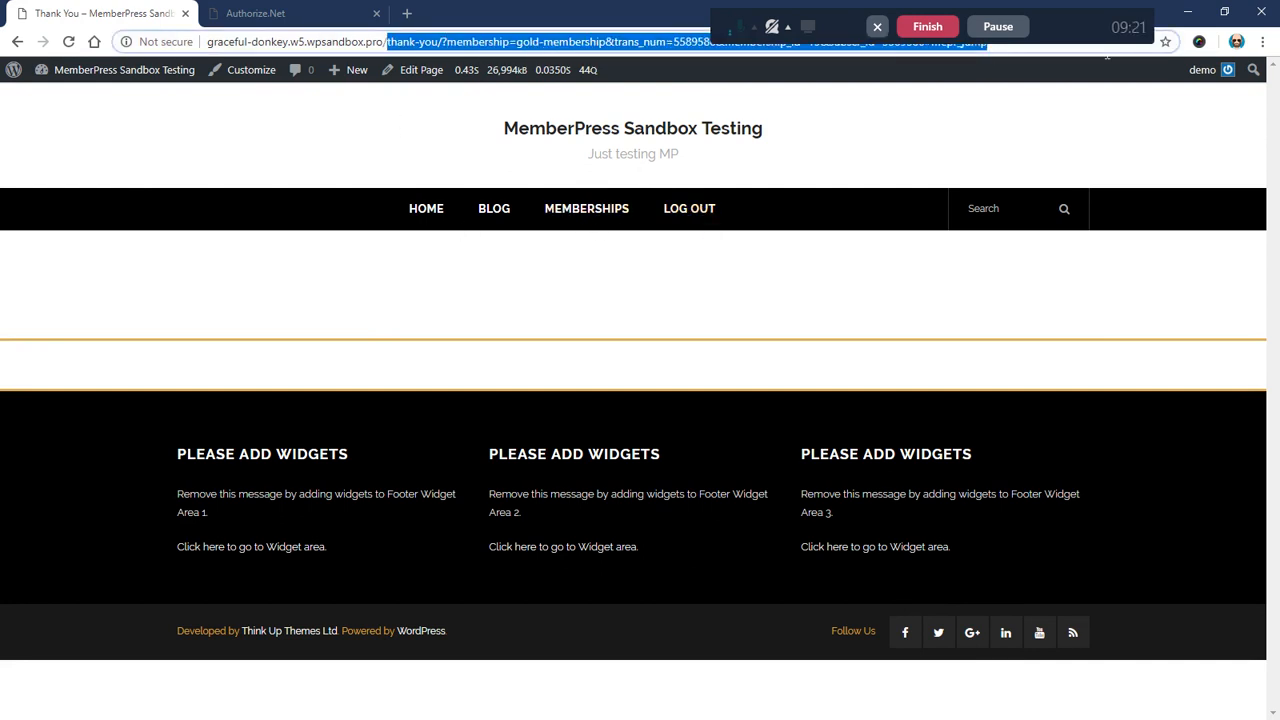
{"action": "type", "text": "account/"}
{"action": "key", "text": "Return"}
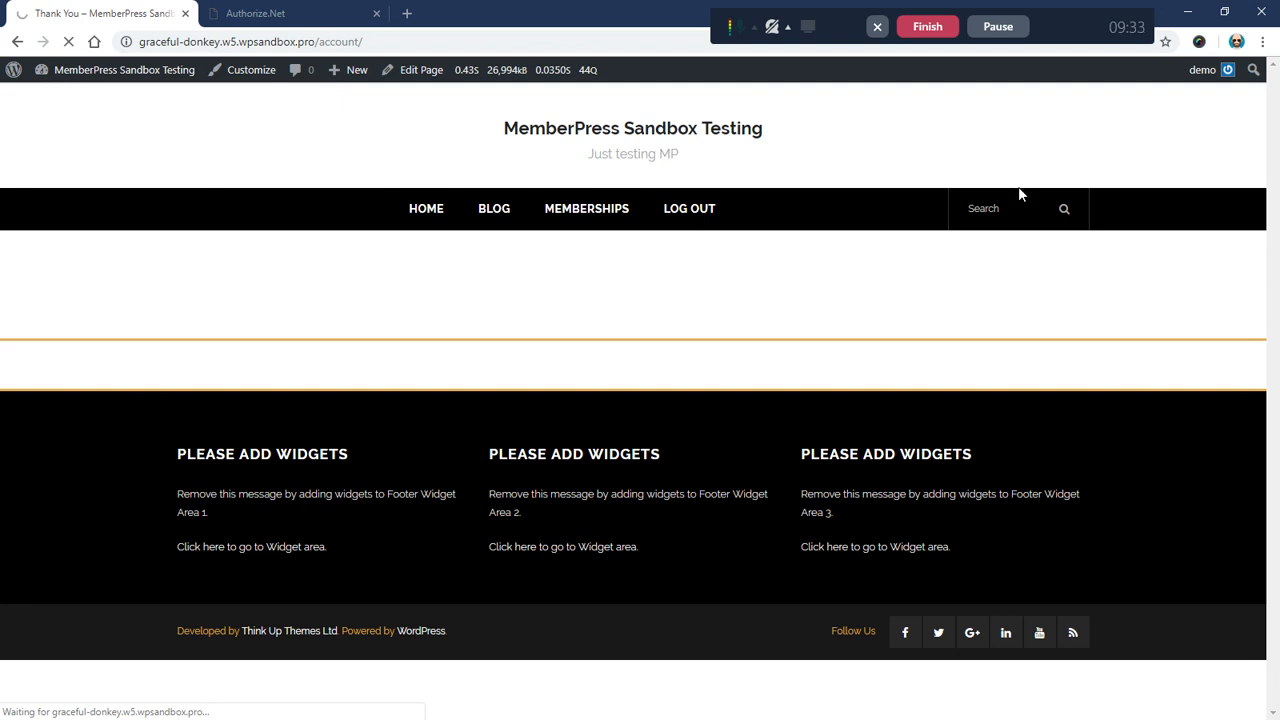
{"action": "scroll", "coordinate": [440, 295], "scroll_direction": "down", "scroll_amount": 2}
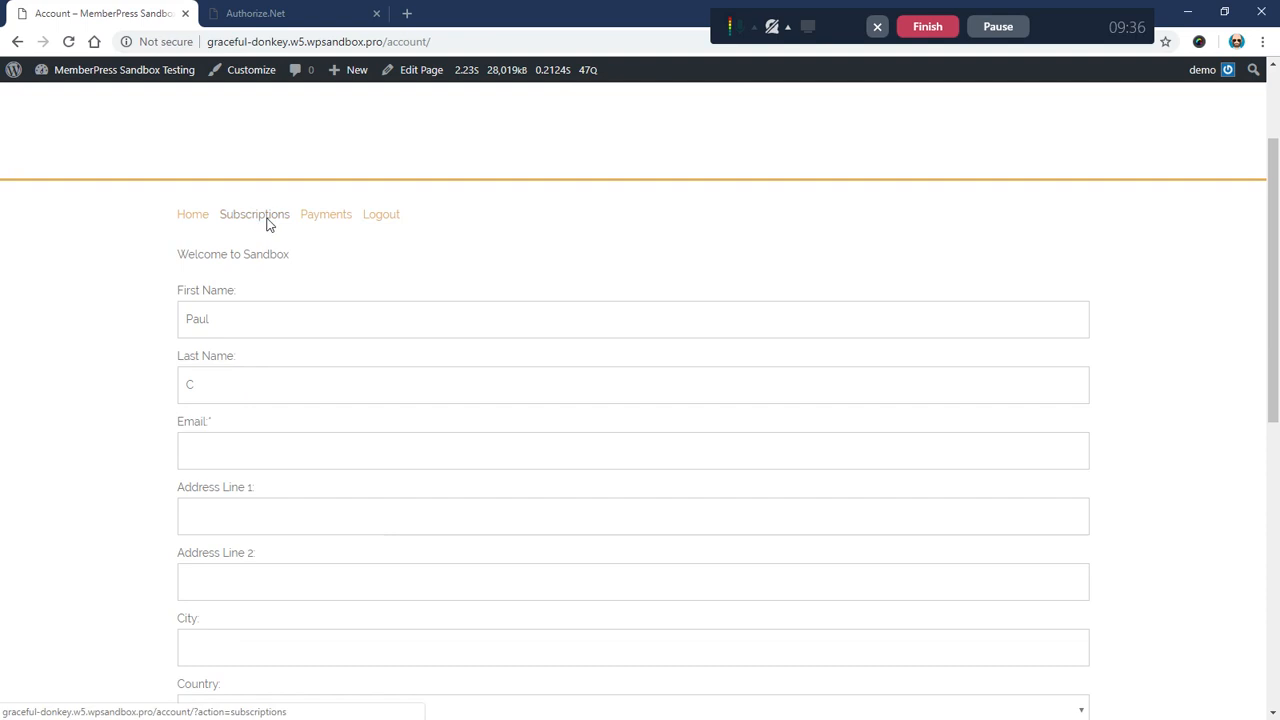
{"action": "left_click", "coordinate": [262, 218]}
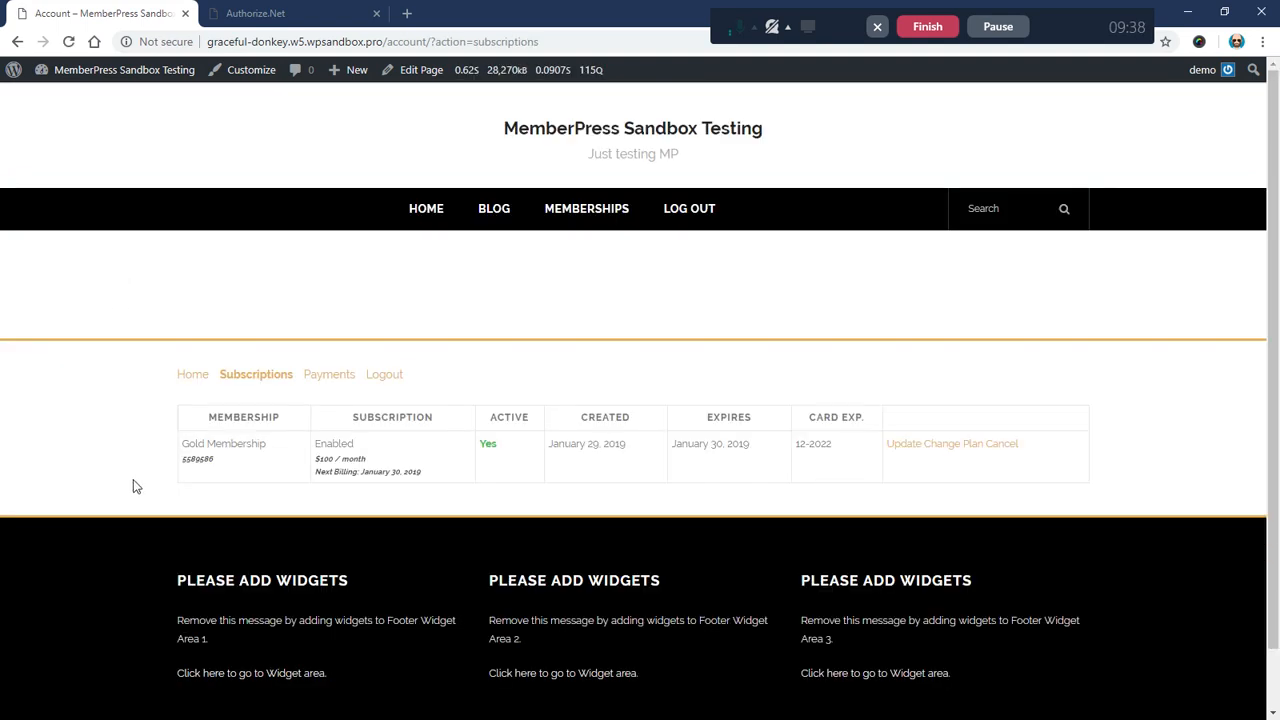
Step: Check the Gold Membership row shows Enabled at $100 / month
{"action": "scroll", "coordinate": [250, 451], "scroll_direction": "down", "scroll_amount": 1}
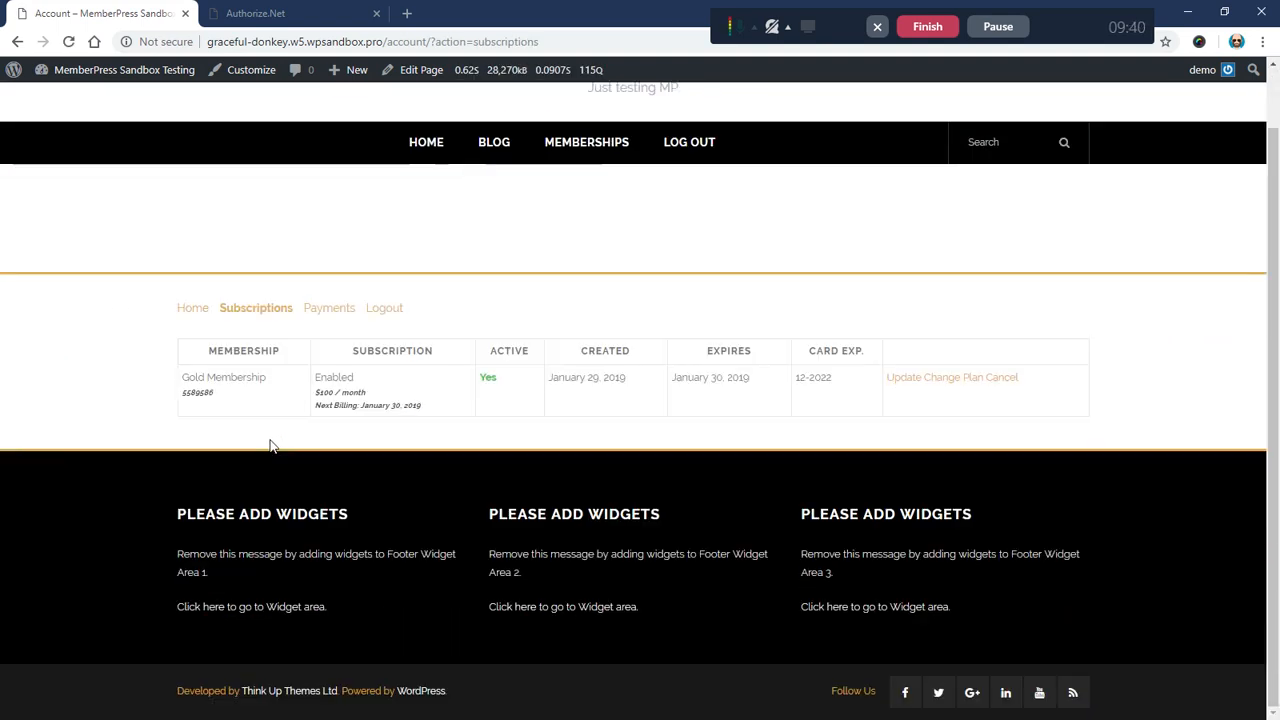
{"action": "left_click_drag", "start_coordinate": [314, 382], "coordinate": [374, 397]}
{"action": "left_click", "coordinate": [370, 382]}
{"action": "left_click", "coordinate": [373, 378]}
{"action": "left_click", "coordinate": [370, 378]}
{"action": "left_click", "coordinate": [374, 397]}
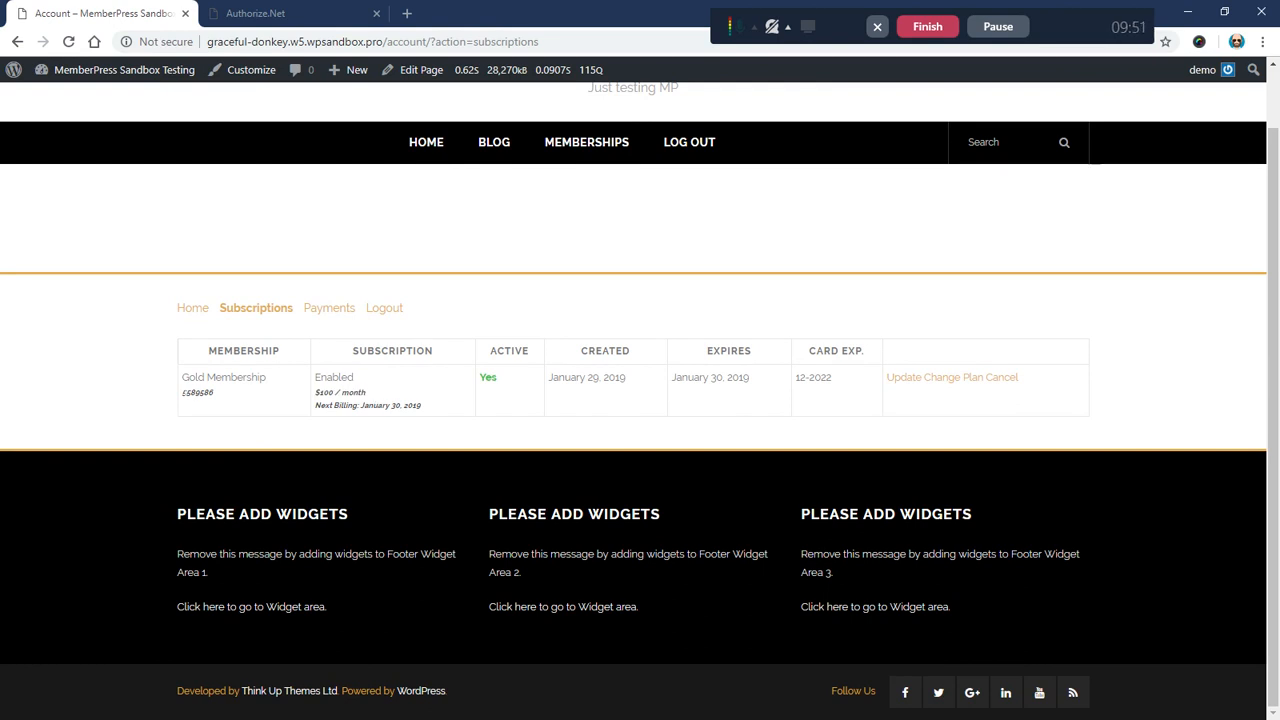
Step: Inspect the subscription ID listed under Gold Membership
{"action": "left_click_drag", "start_coordinate": [182, 392], "coordinate": [190, 393]}
{"action": "left_click", "coordinate": [226, 400]}
{"action": "left_click_drag", "start_coordinate": [182, 392], "coordinate": [218, 396]}
{"action": "left_click", "coordinate": [193, 405]}
{"action": "left_click_drag", "start_coordinate": [181, 392], "coordinate": [217, 400]}
{"action": "left_click", "coordinate": [184, 400]}
{"action": "left_click", "coordinate": [219, 400]}
{"action": "left_click_drag", "start_coordinate": [182, 393], "coordinate": [201, 394]}
{"action": "left_click", "coordinate": [217, 399]}
{"action": "left_click_drag", "start_coordinate": [182, 392], "coordinate": [216, 394]}
{"action": "left_click", "coordinate": [219, 400]}
Step: In Authorize.Net, go via Recurring Billing to the newest active Gold Membership subscription
{"action": "left_click", "coordinate": [316, 12]}
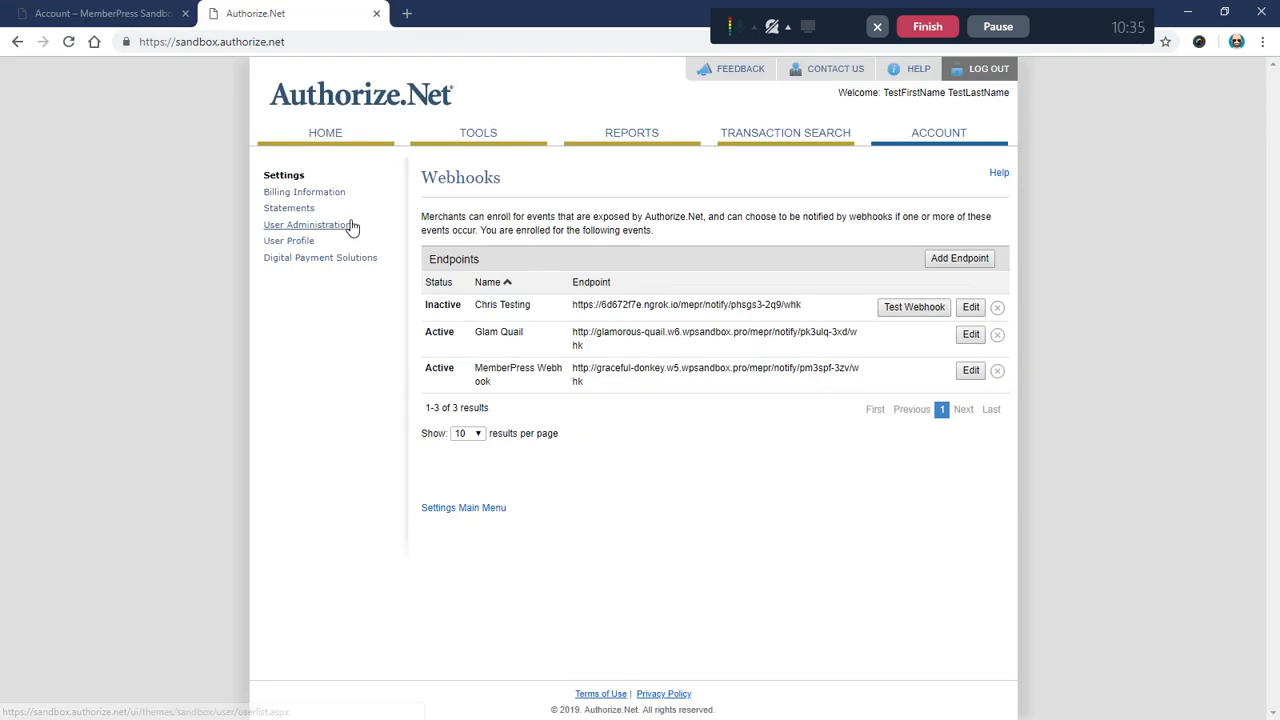
{"action": "left_click", "coordinate": [316, 135]}
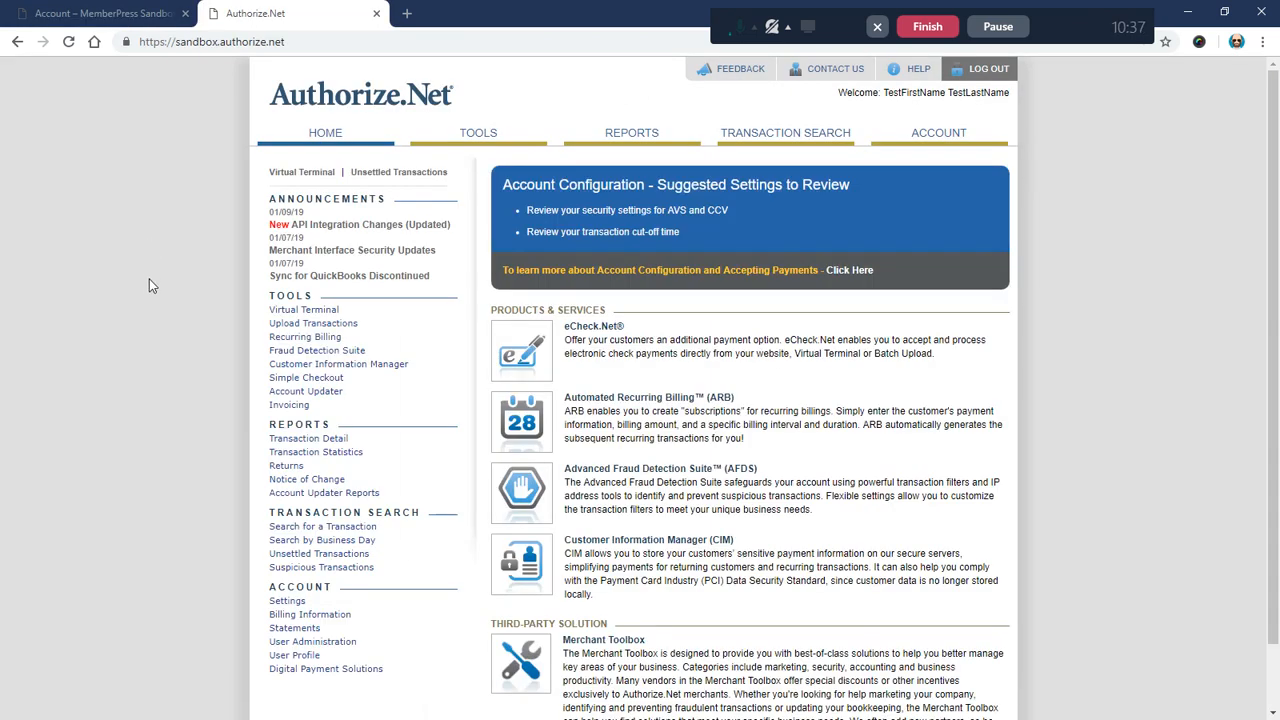
{"action": "left_click", "coordinate": [290, 337]}
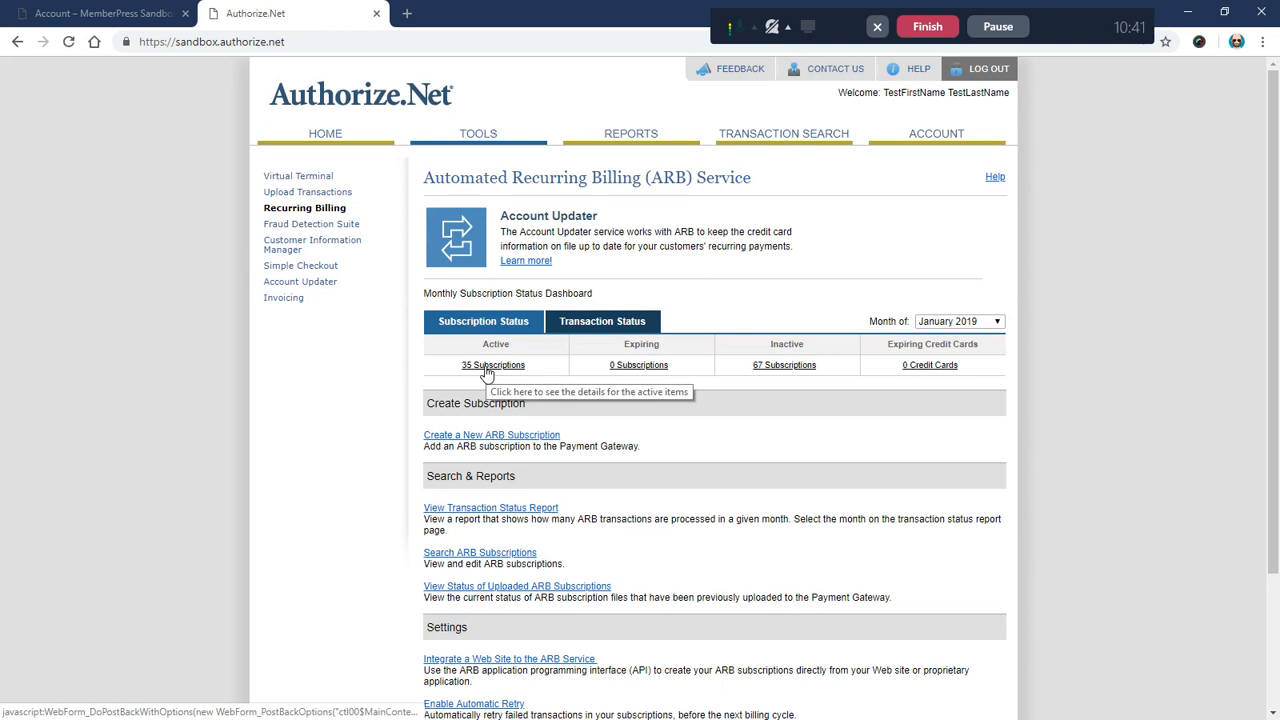
{"action": "left_click", "coordinate": [488, 366]}
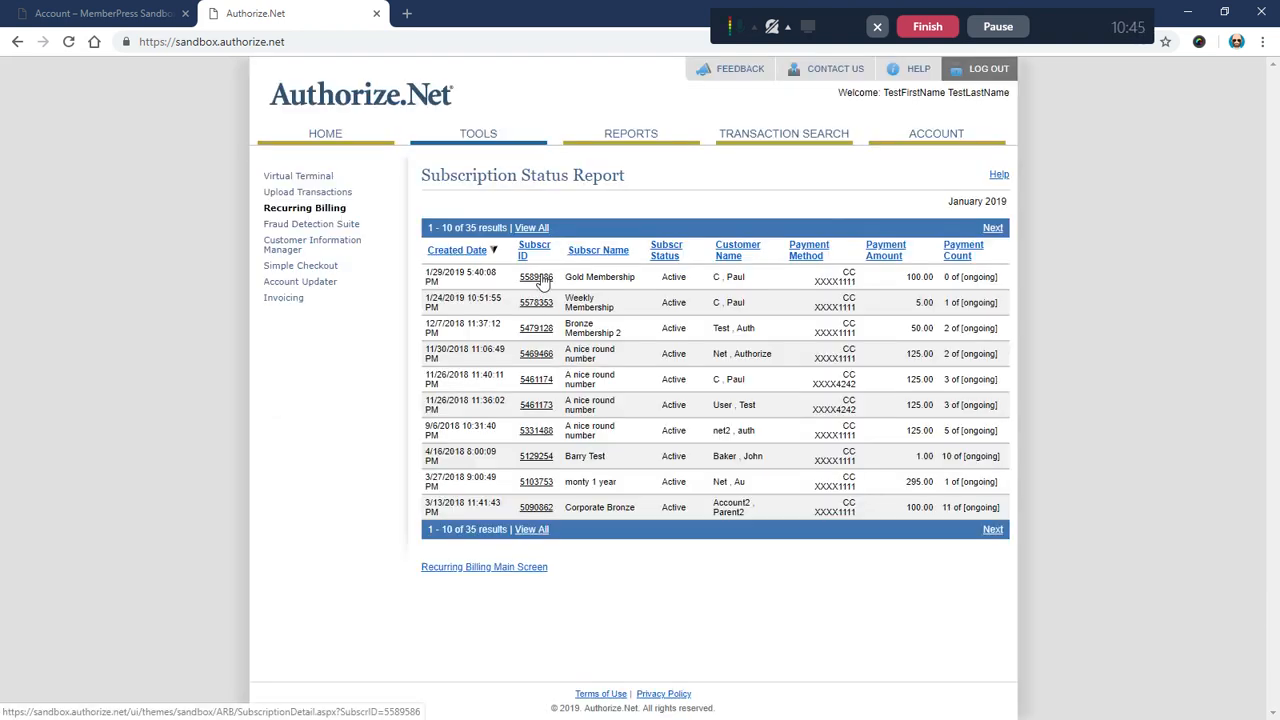
{"action": "left_click", "coordinate": [541, 280]}
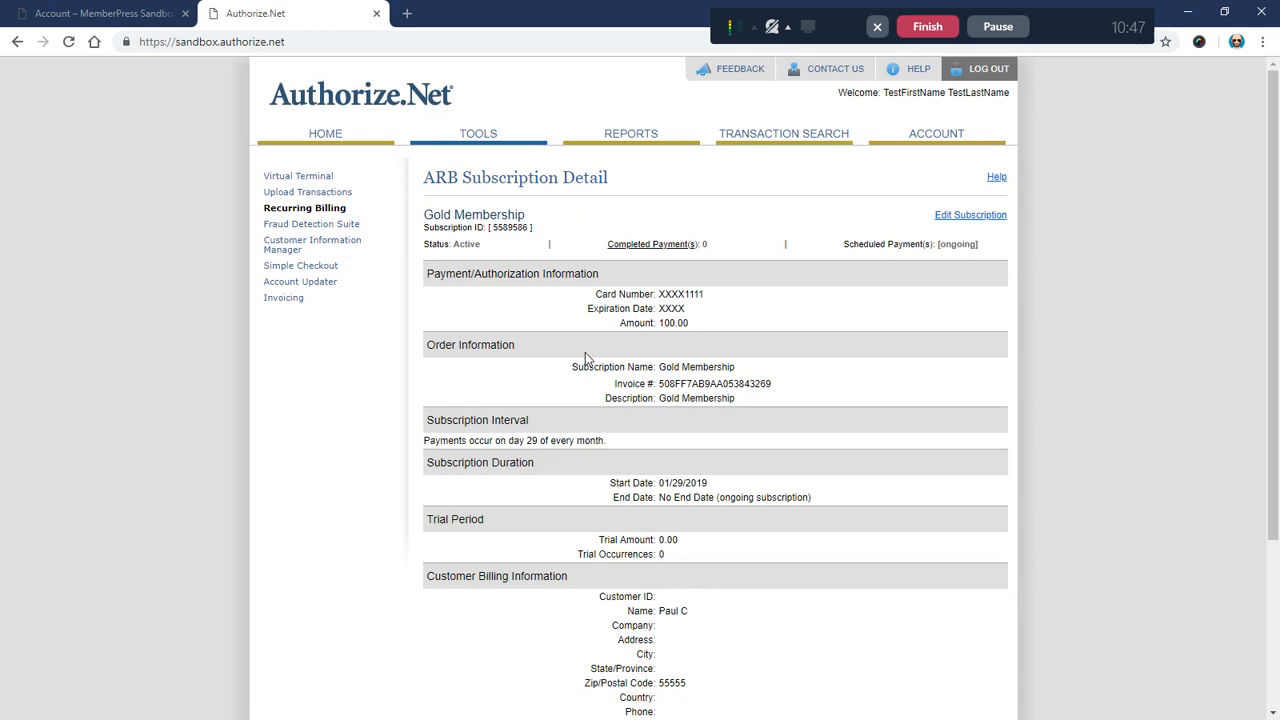
Step: Compare the ARB subscription ID with the one shown in MemberPress
{"action": "left_click_drag", "start_coordinate": [493, 227], "coordinate": [534, 235]}
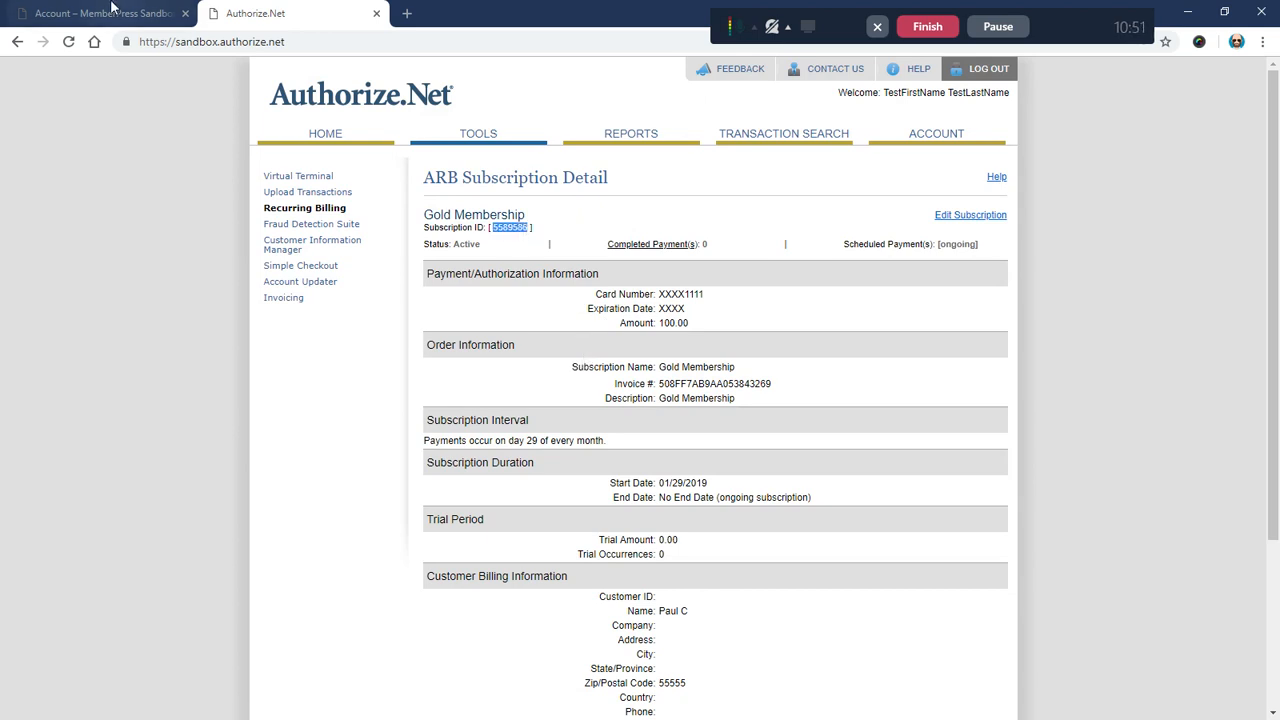
{"action": "left_click", "coordinate": [104, 13]}
{"action": "left_click_drag", "start_coordinate": [182, 392], "coordinate": [220, 396]}
{"action": "left_click", "coordinate": [256, 405]}
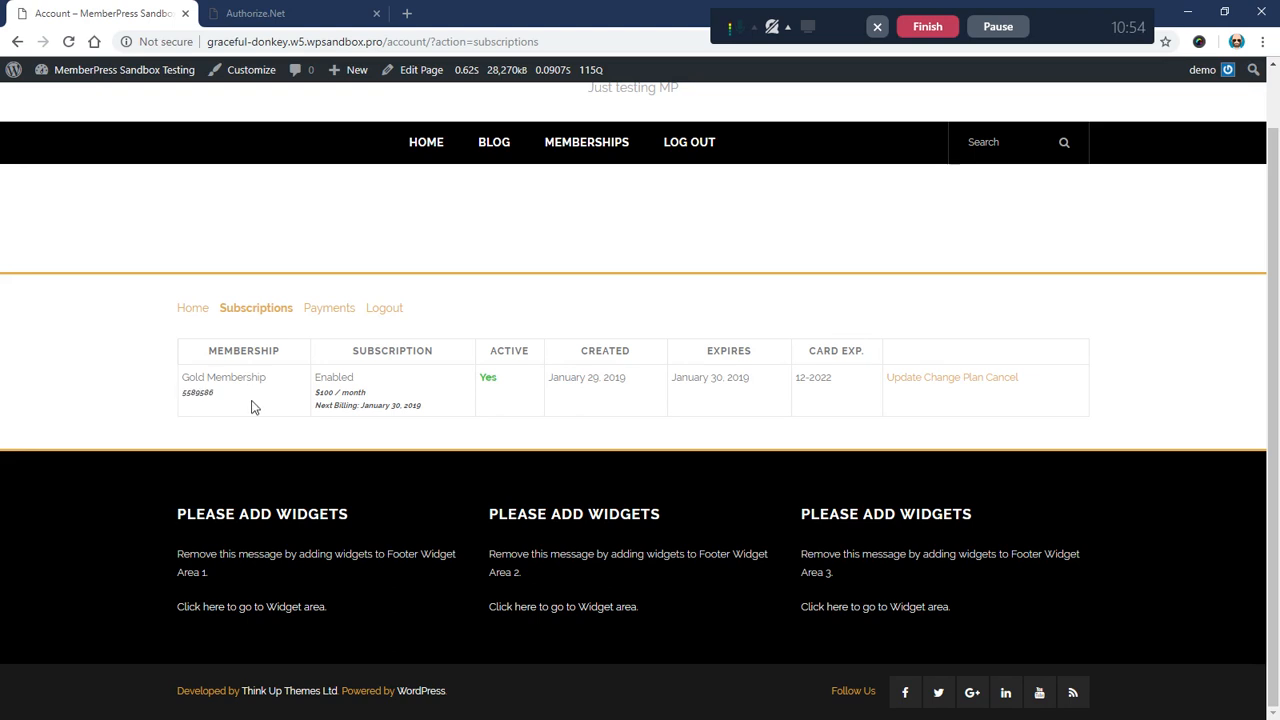
{"action": "left_click", "coordinate": [260, 13]}
{"action": "left_click", "coordinate": [549, 268]}
Step: Review the payment count and ARB heading on the subscription detail
{"action": "scroll", "coordinate": [549, 268], "scroll_direction": "down", "scroll_amount": 1}
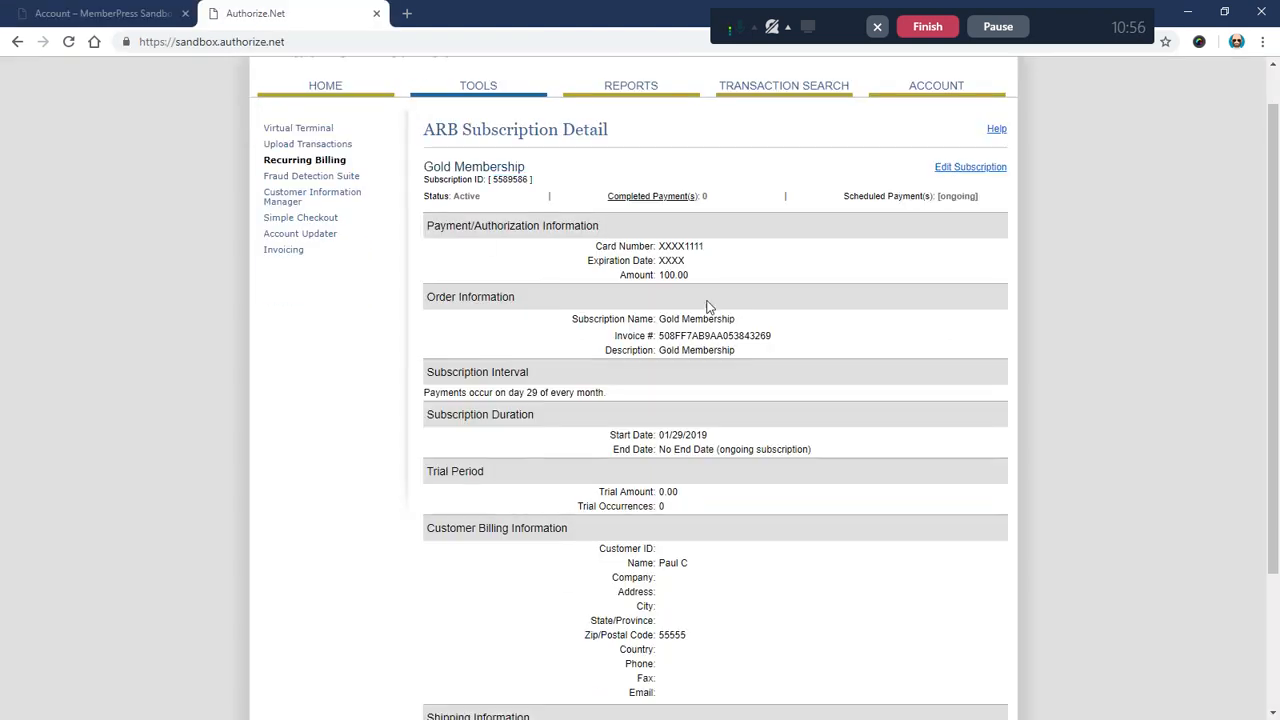
{"action": "left_click", "coordinate": [725, 171]}
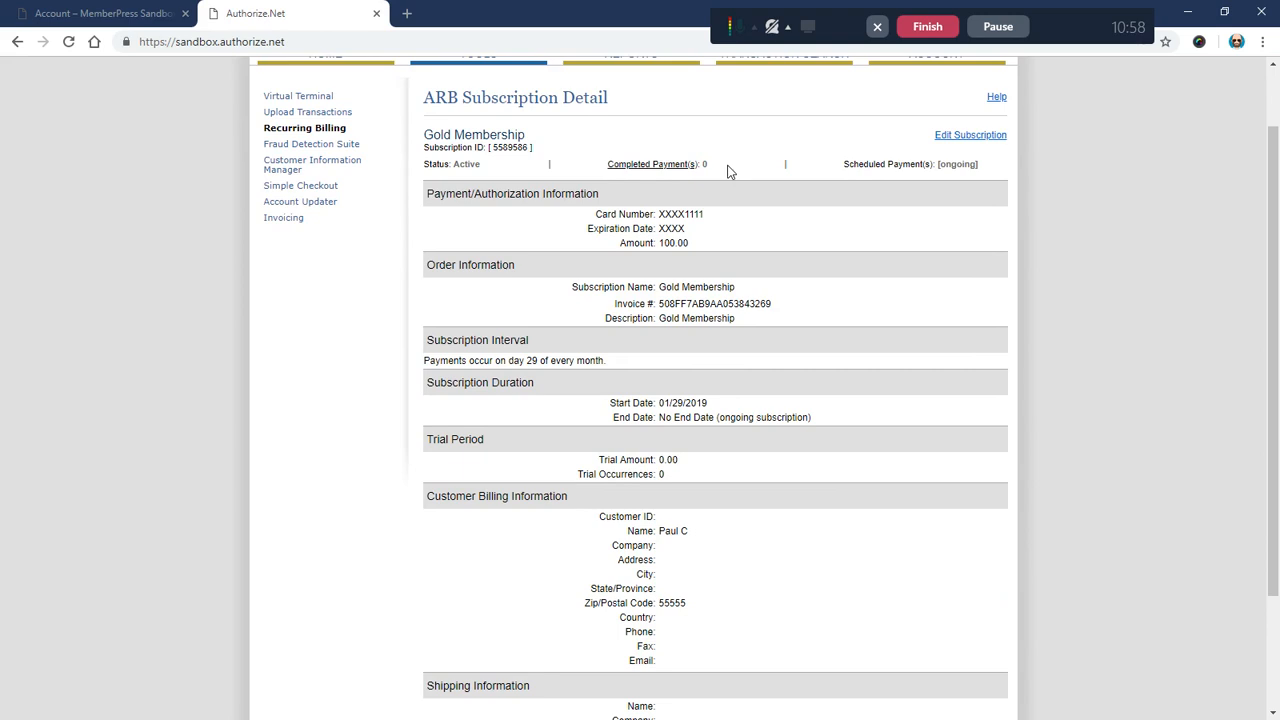
{"action": "scroll", "coordinate": [726, 171], "scroll_direction": "up", "scroll_amount": 1}
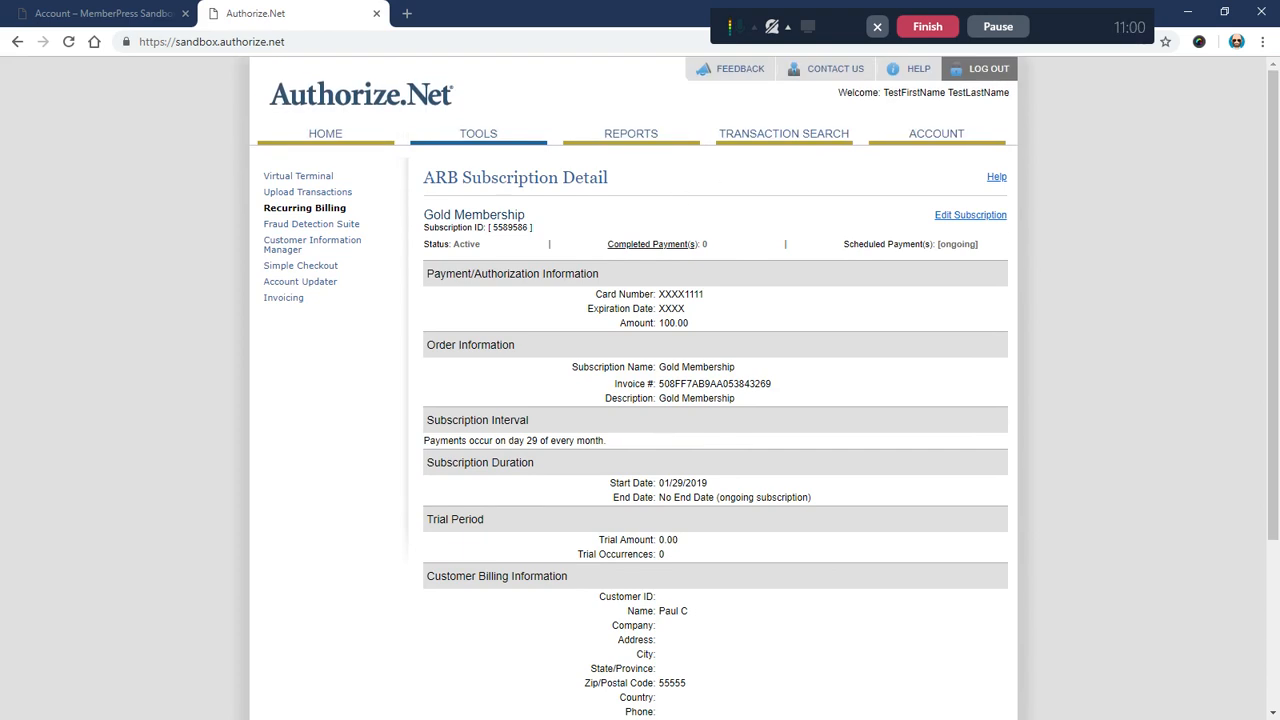
{"action": "left_click_drag", "start_coordinate": [424, 177], "coordinate": [459, 177]}
{"action": "left_click", "coordinate": [712, 250]}
{"action": "left_click", "coordinate": [100, 14]}
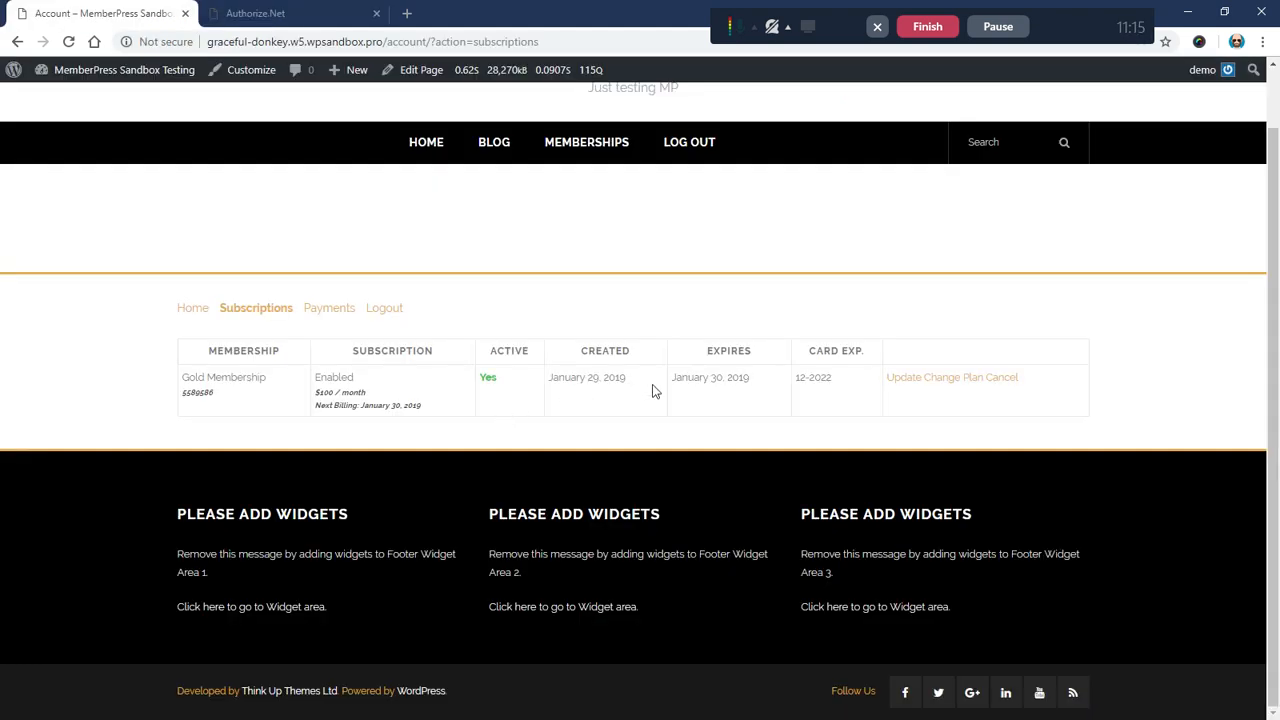
{"action": "left_click_drag", "start_coordinate": [672, 377], "coordinate": [757, 384]}
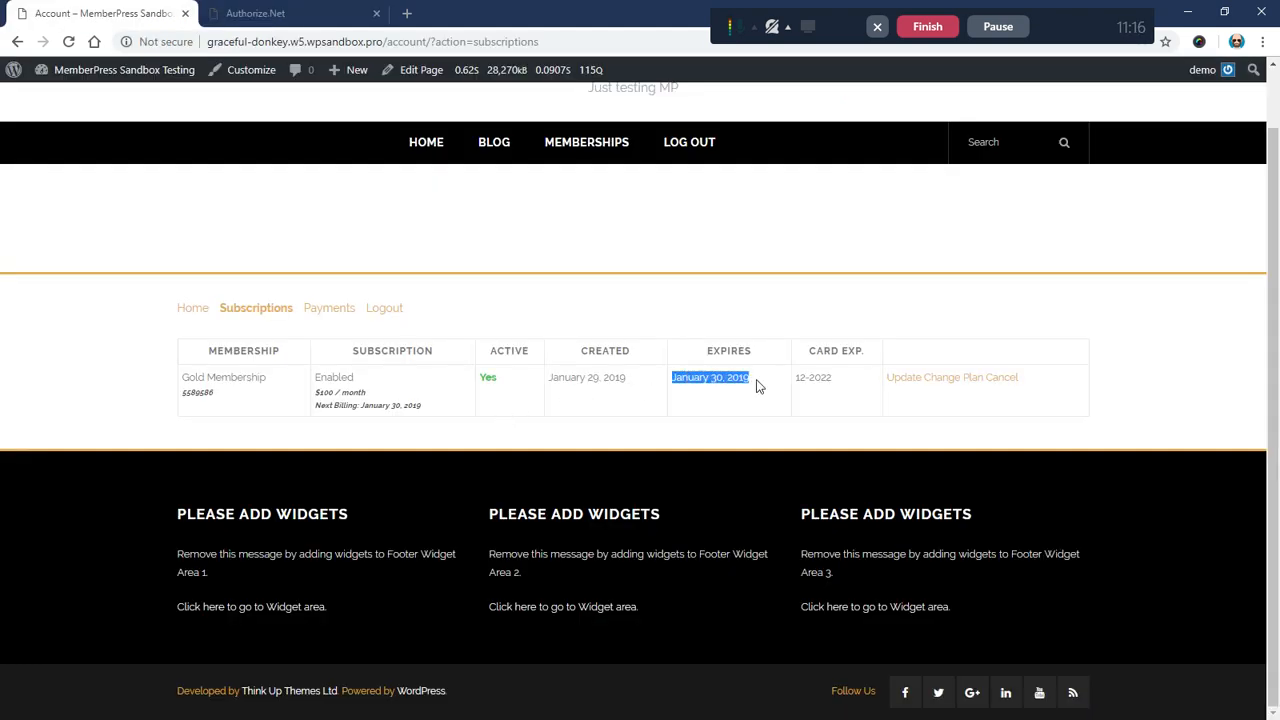
{"action": "left_click", "coordinate": [729, 401]}
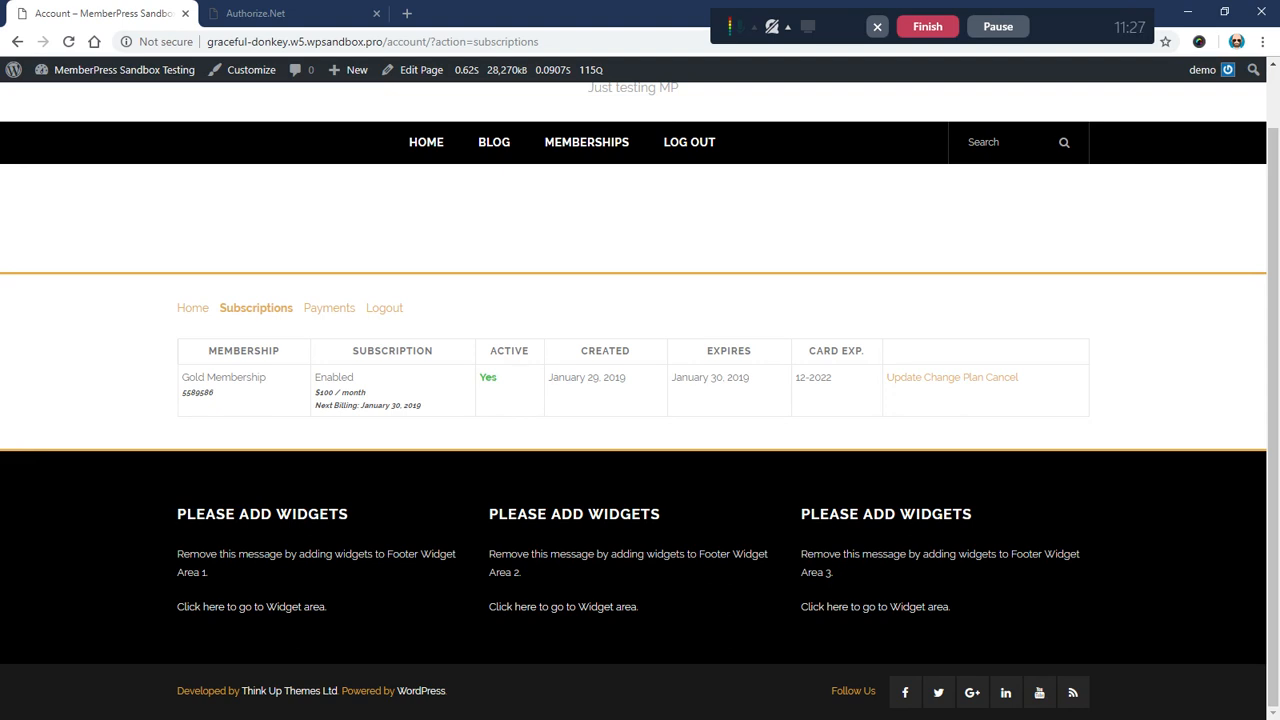
{"action": "left_click_drag", "start_coordinate": [672, 377], "coordinate": [749, 377]}
{"action": "left_click", "coordinate": [724, 378]}
{"action": "left_click", "coordinate": [279, 12]}
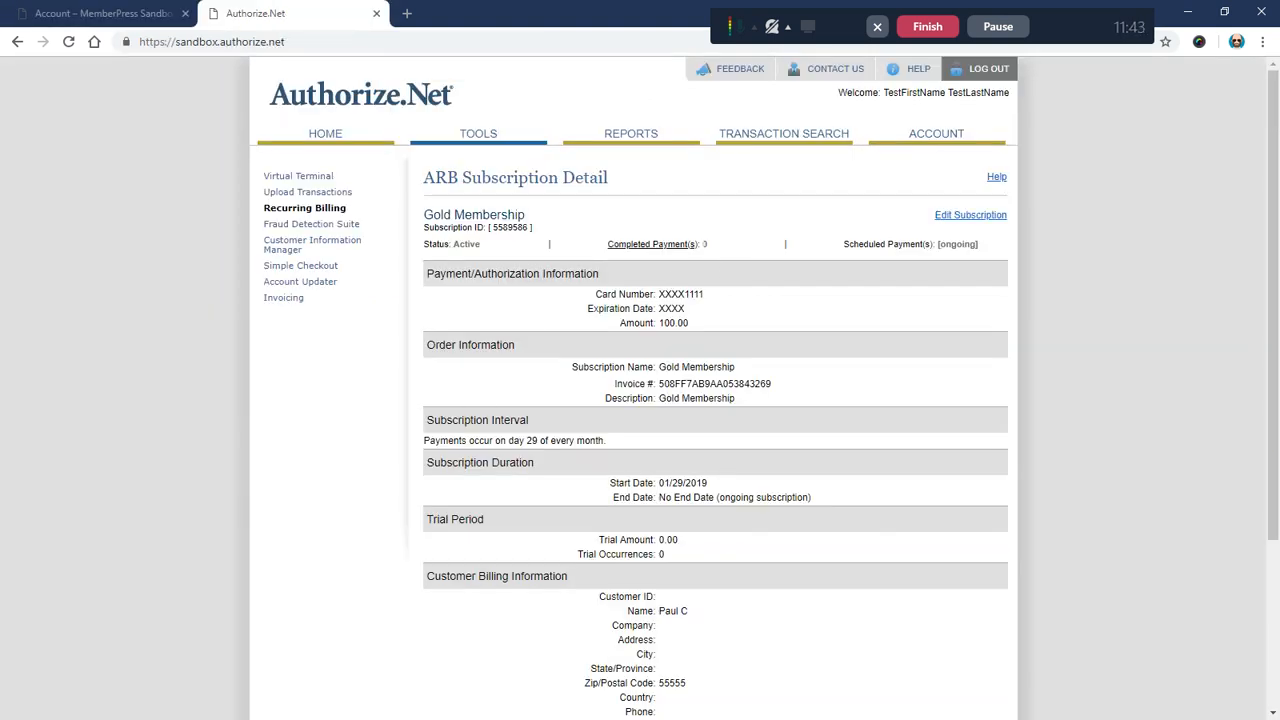
Step: Flip between the Authorize.Net detail and MemberPress tabs, ending on the Subscriptions table
{"action": "left_click", "coordinate": [62, 16]}
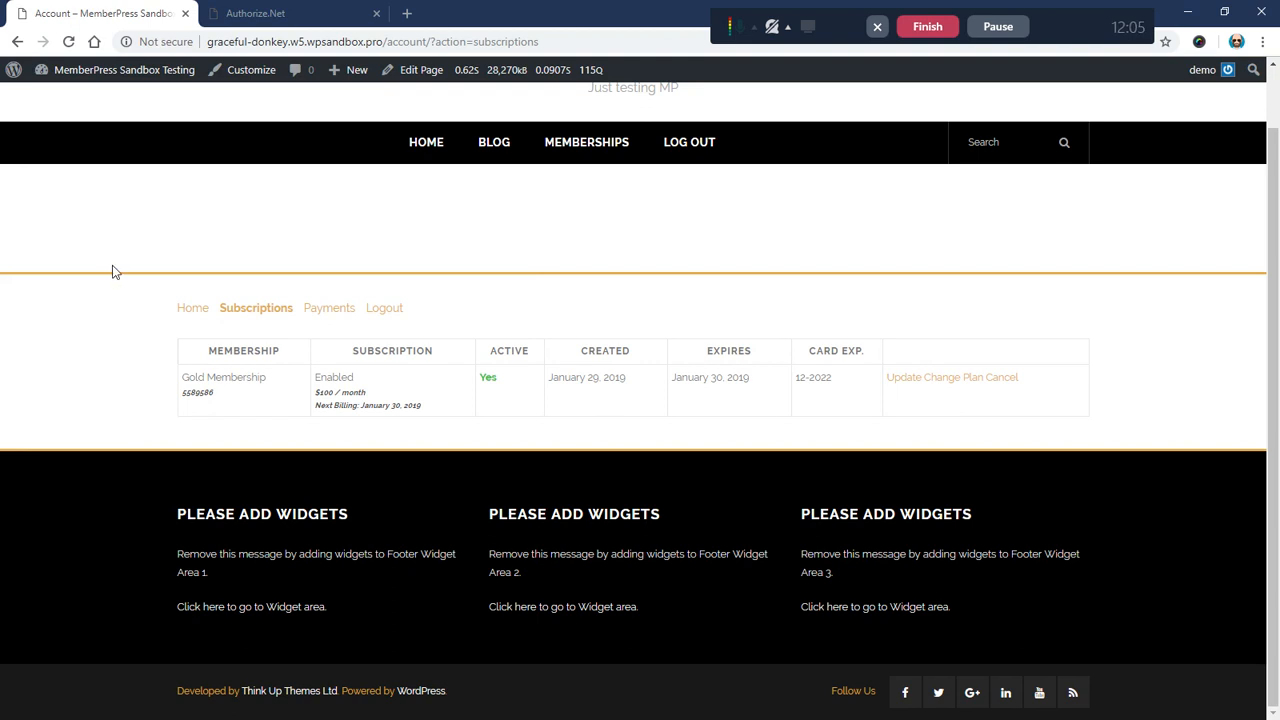
{"action": "left_click", "coordinate": [292, 20]}
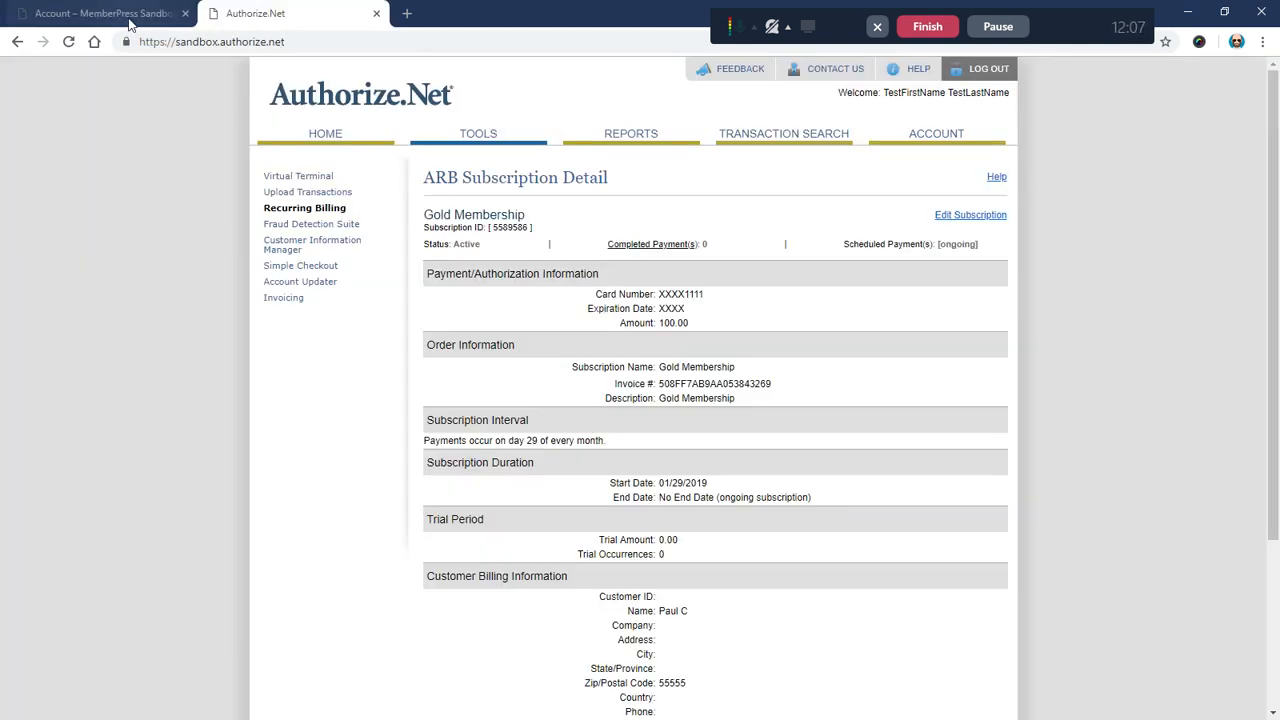
{"action": "left_click", "coordinate": [160, 20]}
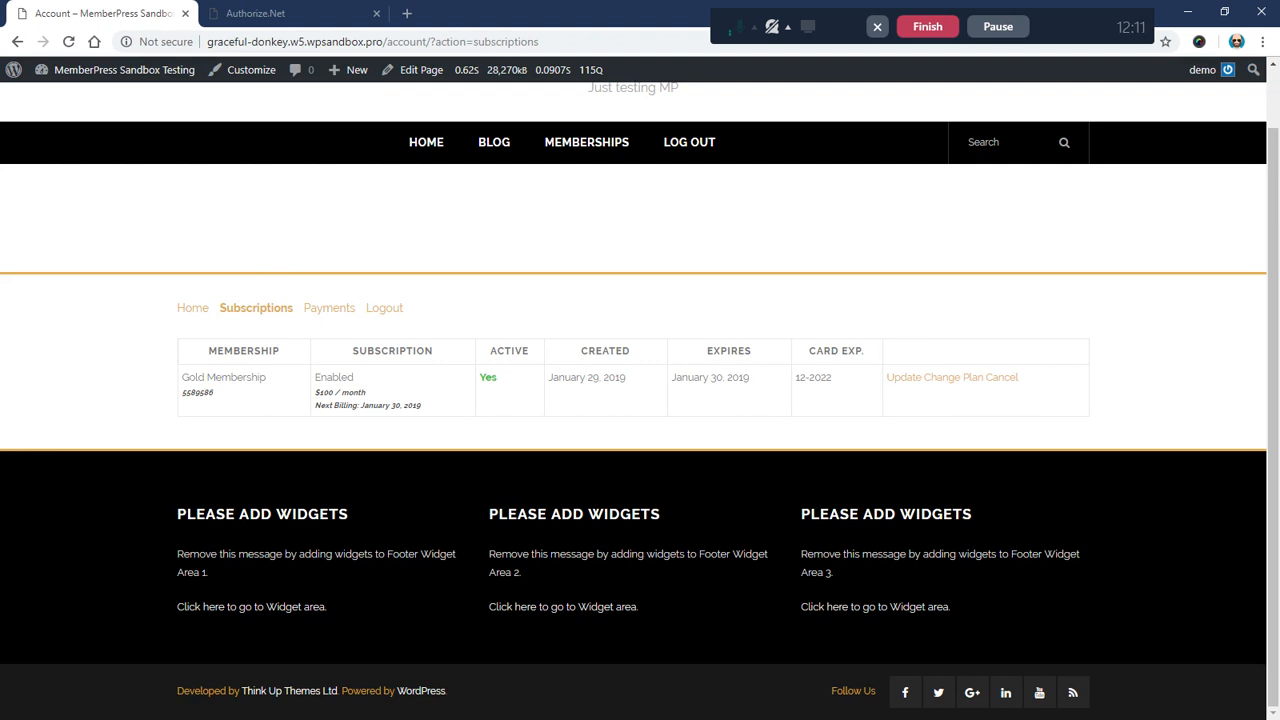
{"action": "double_click", "coordinate": [197, 392]}
{"action": "left_click", "coordinate": [236, 400]}
{"action": "left_click_drag", "start_coordinate": [184, 392], "coordinate": [230, 400]}
{"action": "left_click", "coordinate": [229, 400]}
{"action": "triple_click", "coordinate": [748, 392]}
{"action": "left_click", "coordinate": [747, 395]}
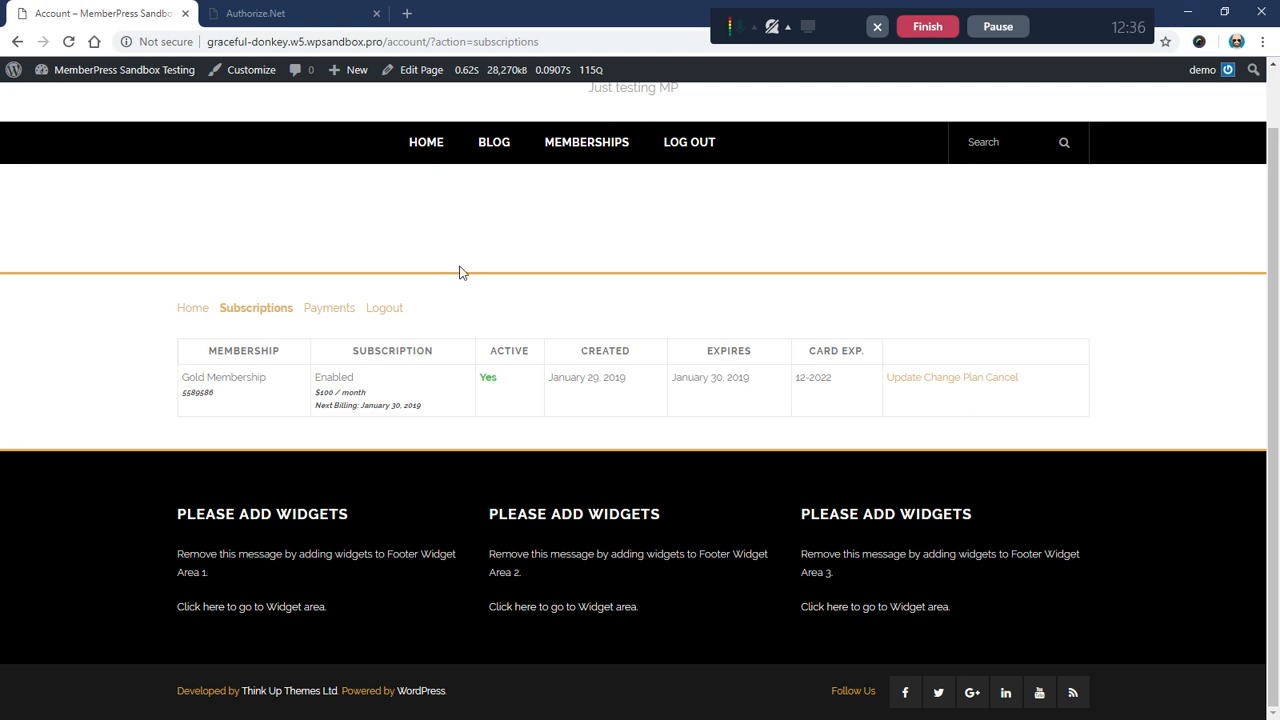